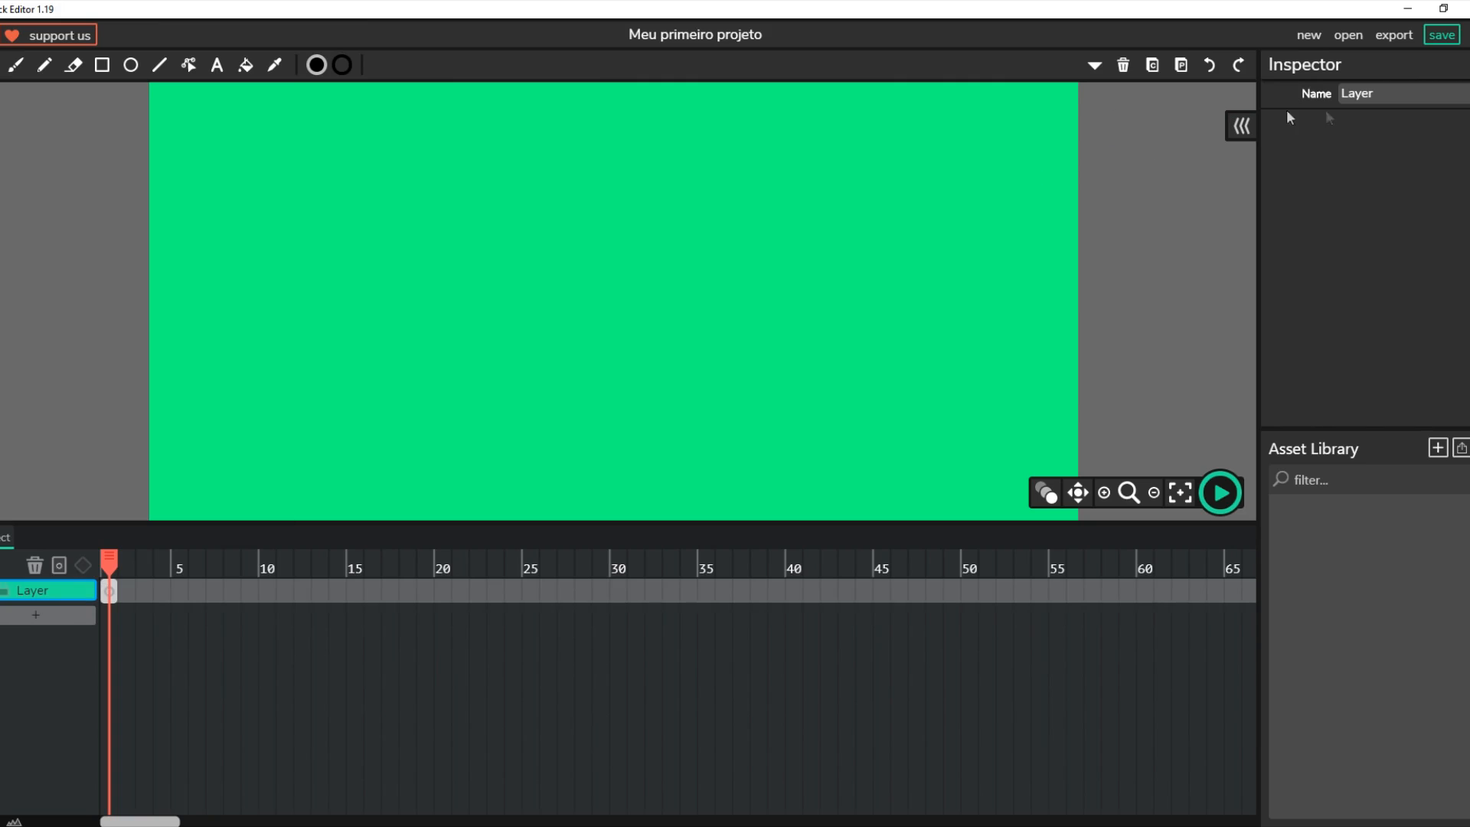
# Rename the existing layer as "Primeira".
pyautogui.doubleClick(1412, 96)
pyautogui.press('BackSpace')
pyautogui.write('Primeira')
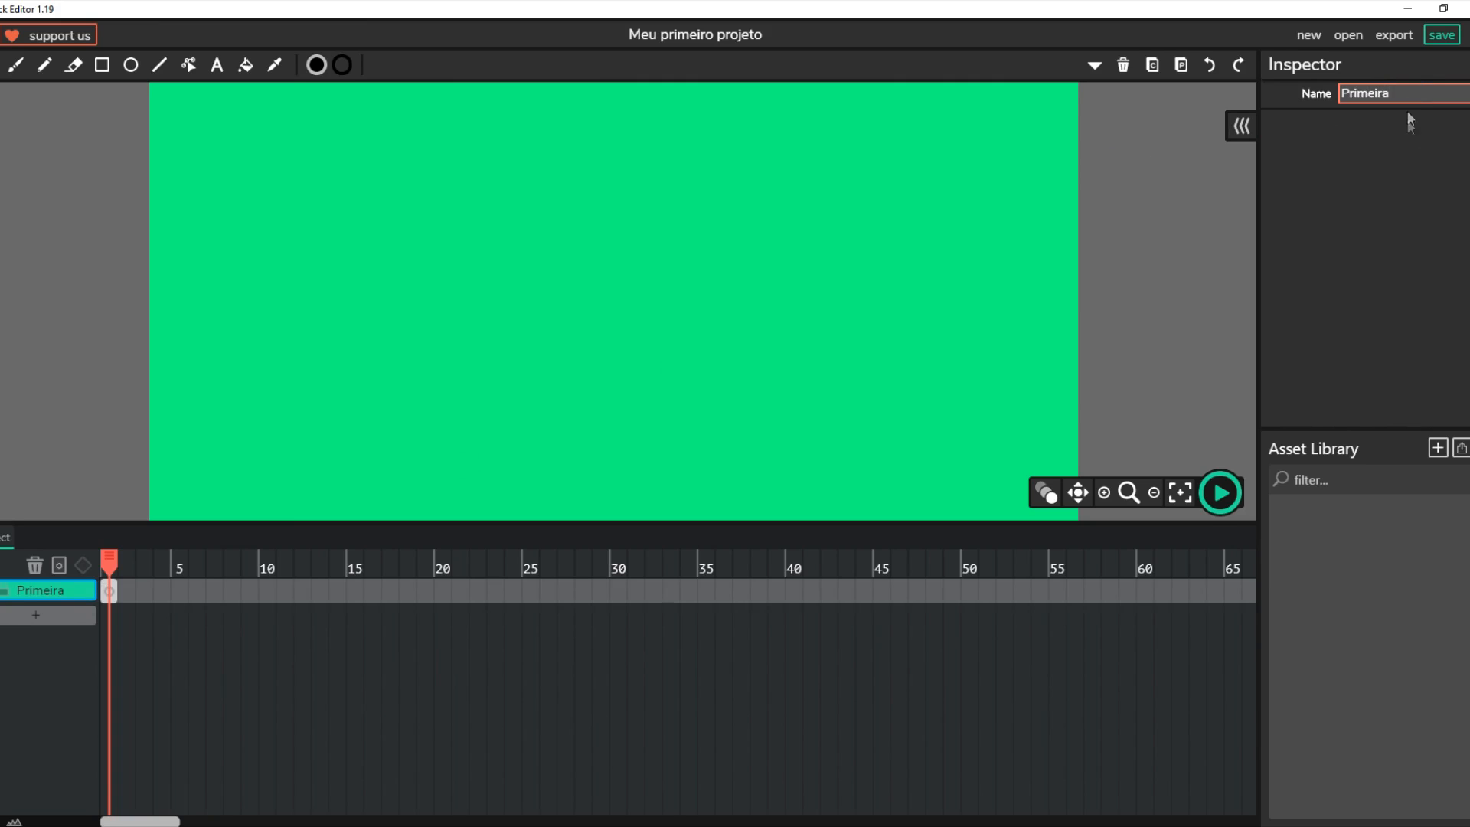
pyautogui.click(65, 591)
pyautogui.moveTo(182, 119); pyautogui.dragTo(717, 441)
pyautogui.scroll(-2, 815, 433)
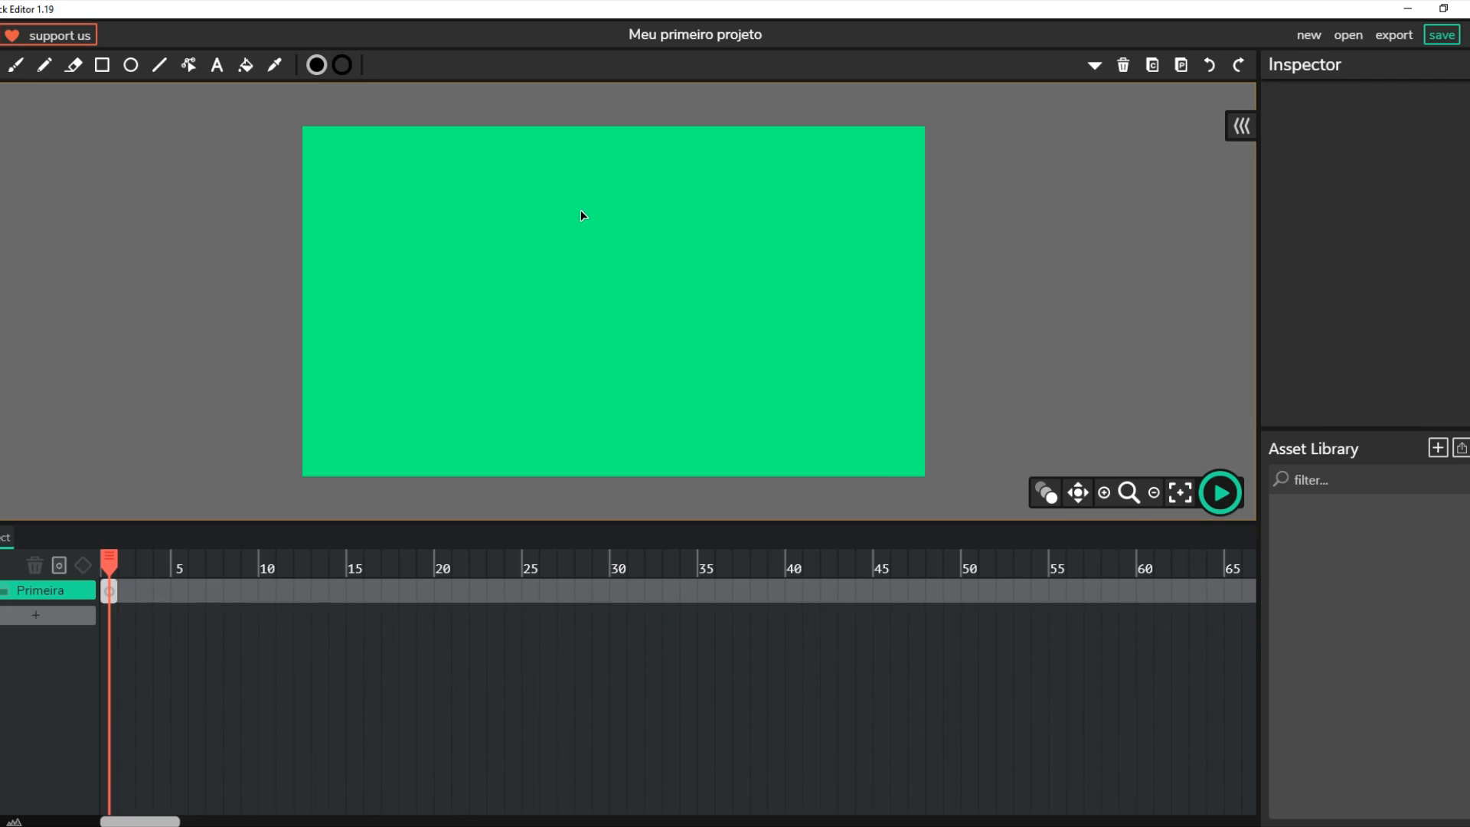
pyautogui.moveTo(340, 189); pyautogui.dragTo(900, 442)
# Add a second layer and name it "Segunda".
pyautogui.click(36, 615)
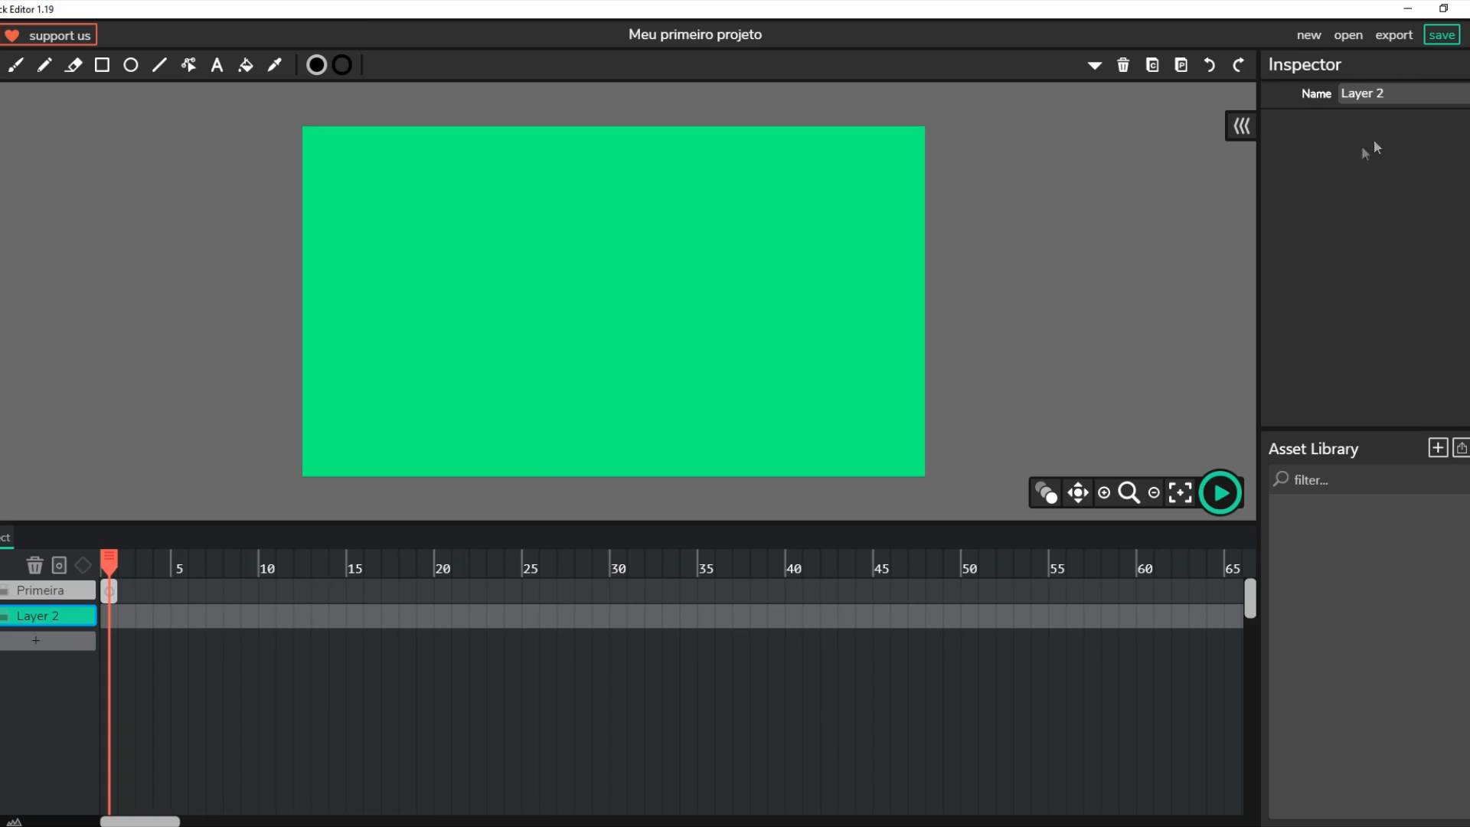
pyautogui.tripleClick(1390, 100)
pyautogui.write('Sgund')
pyautogui.press('BackSpace')
pyautogui.press('BackSpace')
pyautogui.press('BackSpace')
pyautogui.press('BackSpace')
pyautogui.write('egunda')
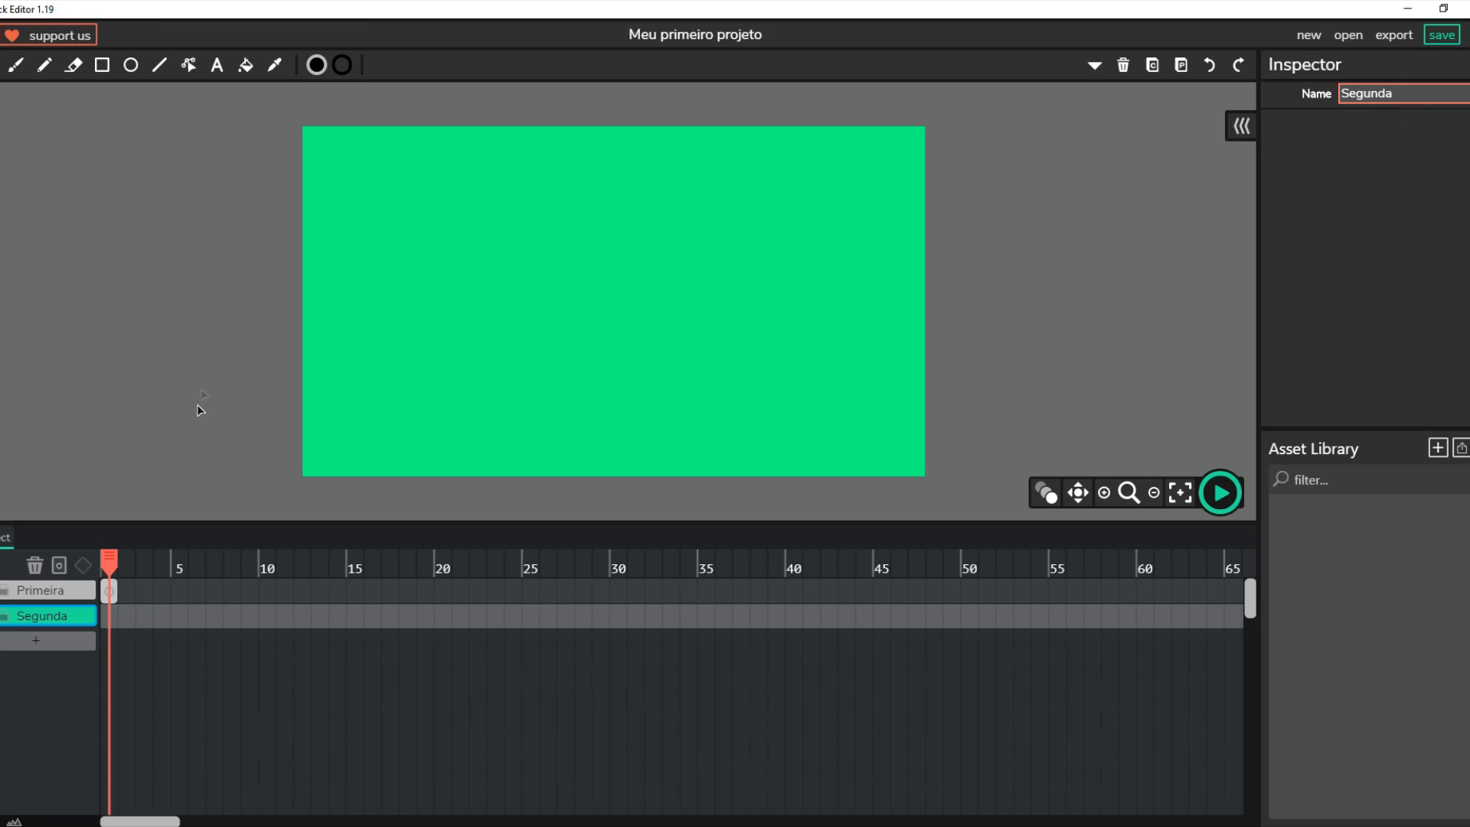
# Scrub the playhead between frames 1 and 9 of the timeline, ending at frame 5.
pyautogui.moveTo(115, 561); pyautogui.dragTo(250, 557)
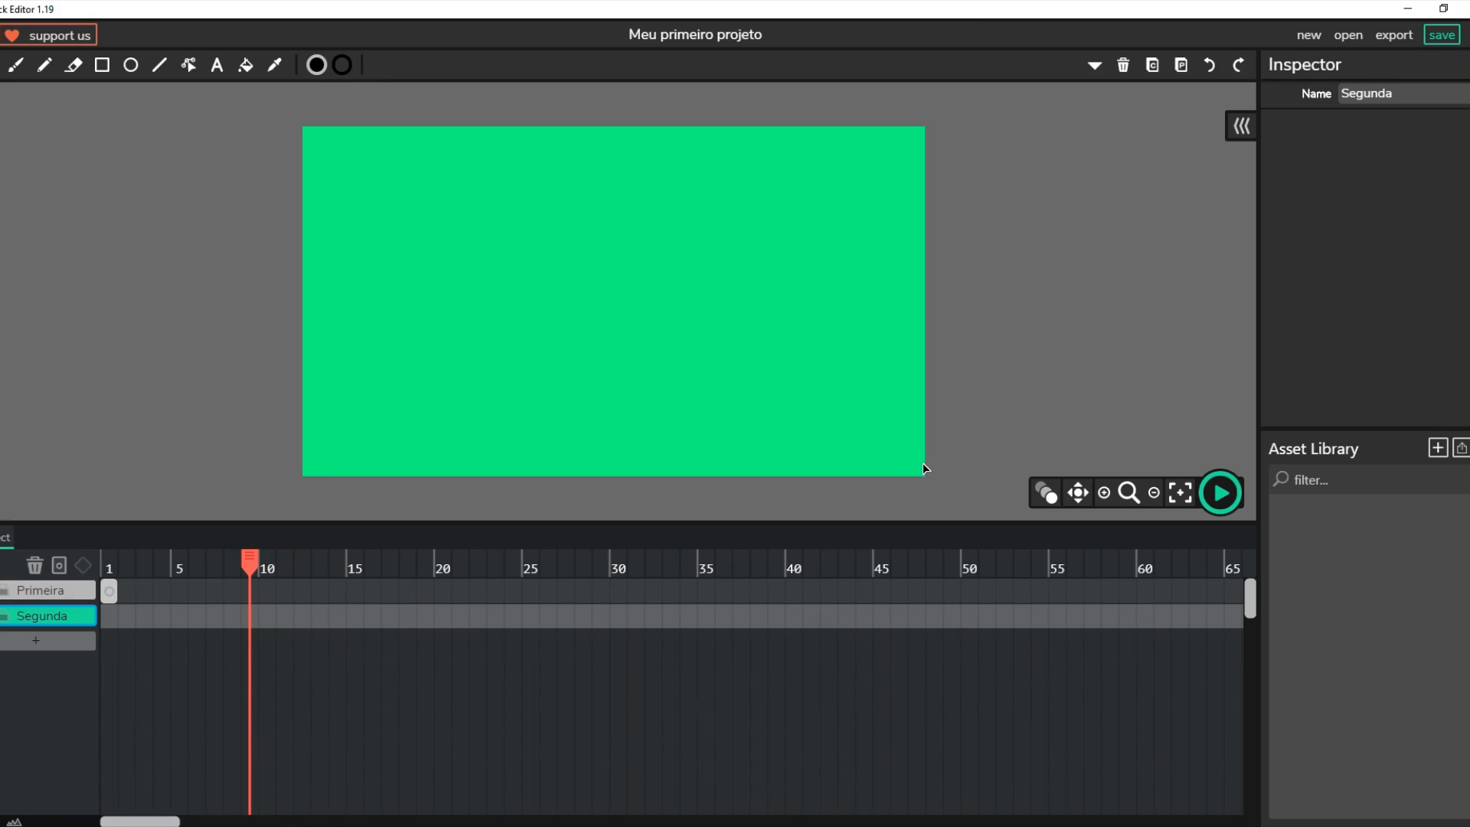
pyautogui.click(107, 563)
pyautogui.click(174, 563)
pyautogui.click(115, 563)
pyautogui.moveTo(127, 565); pyautogui.dragTo(178, 564)
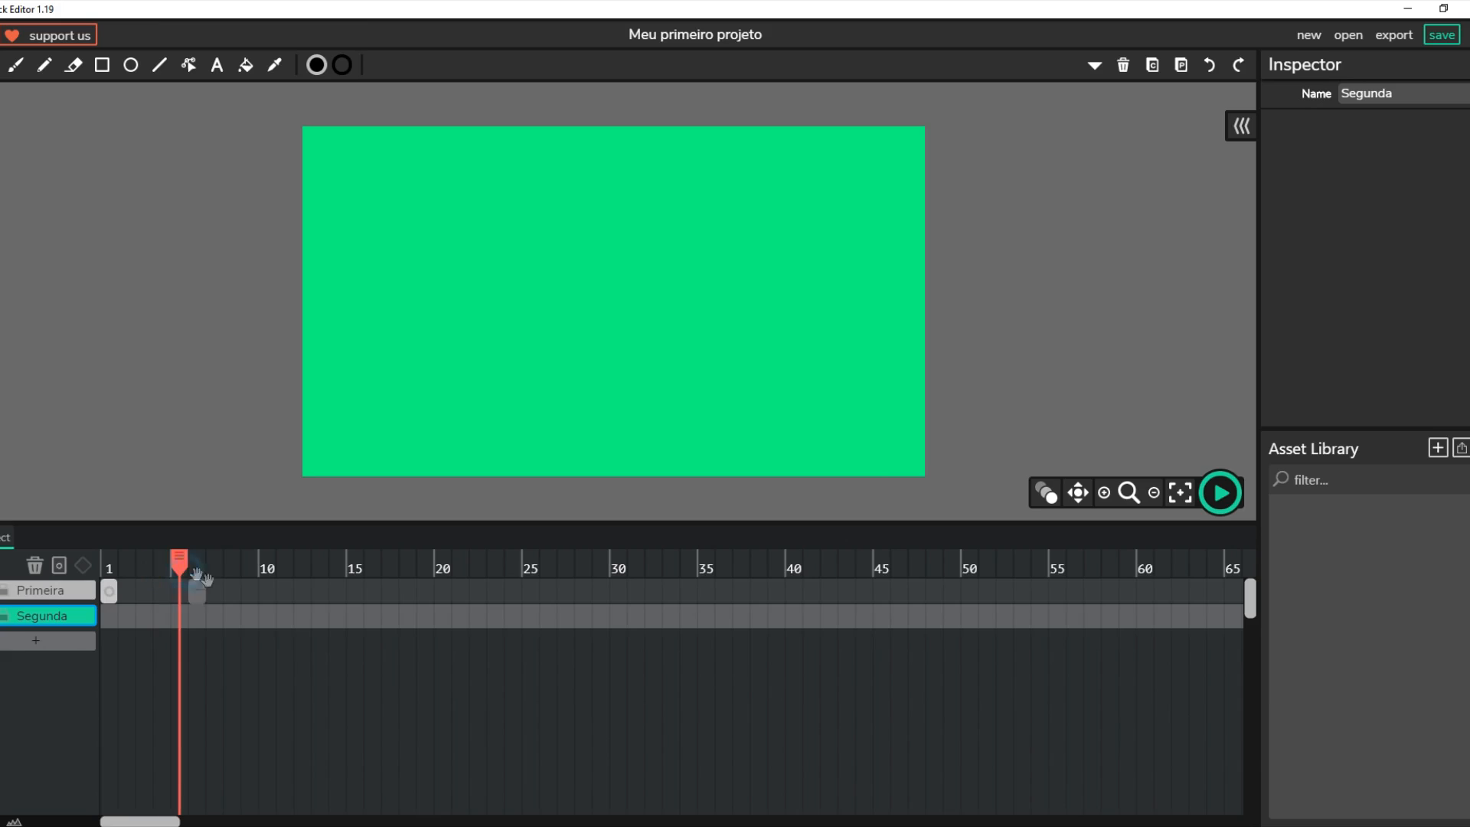
# Check the framerate in the project settings and apply them unchanged.
pyautogui.click(695, 34)
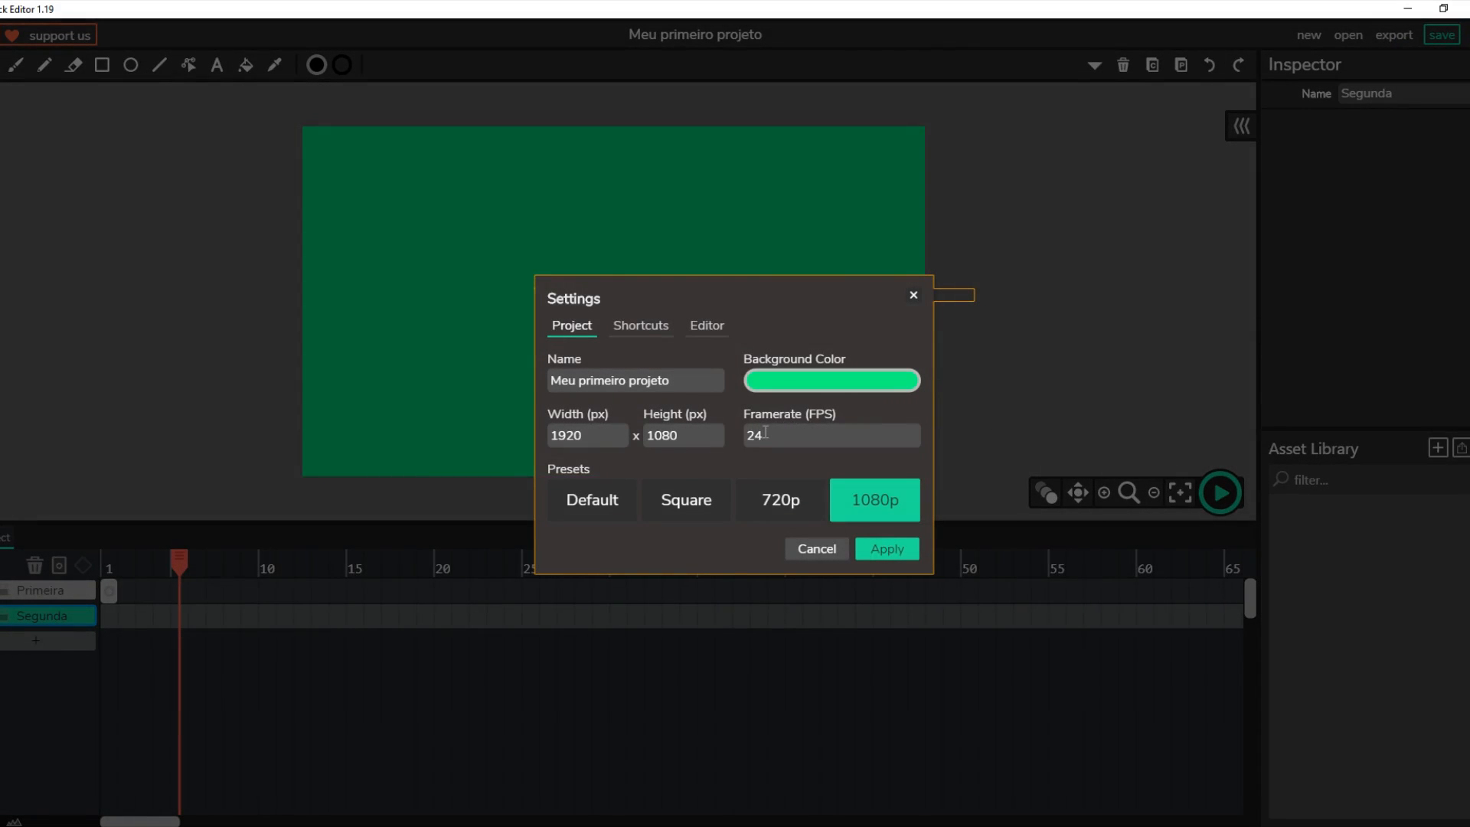
pyautogui.click(879, 551)
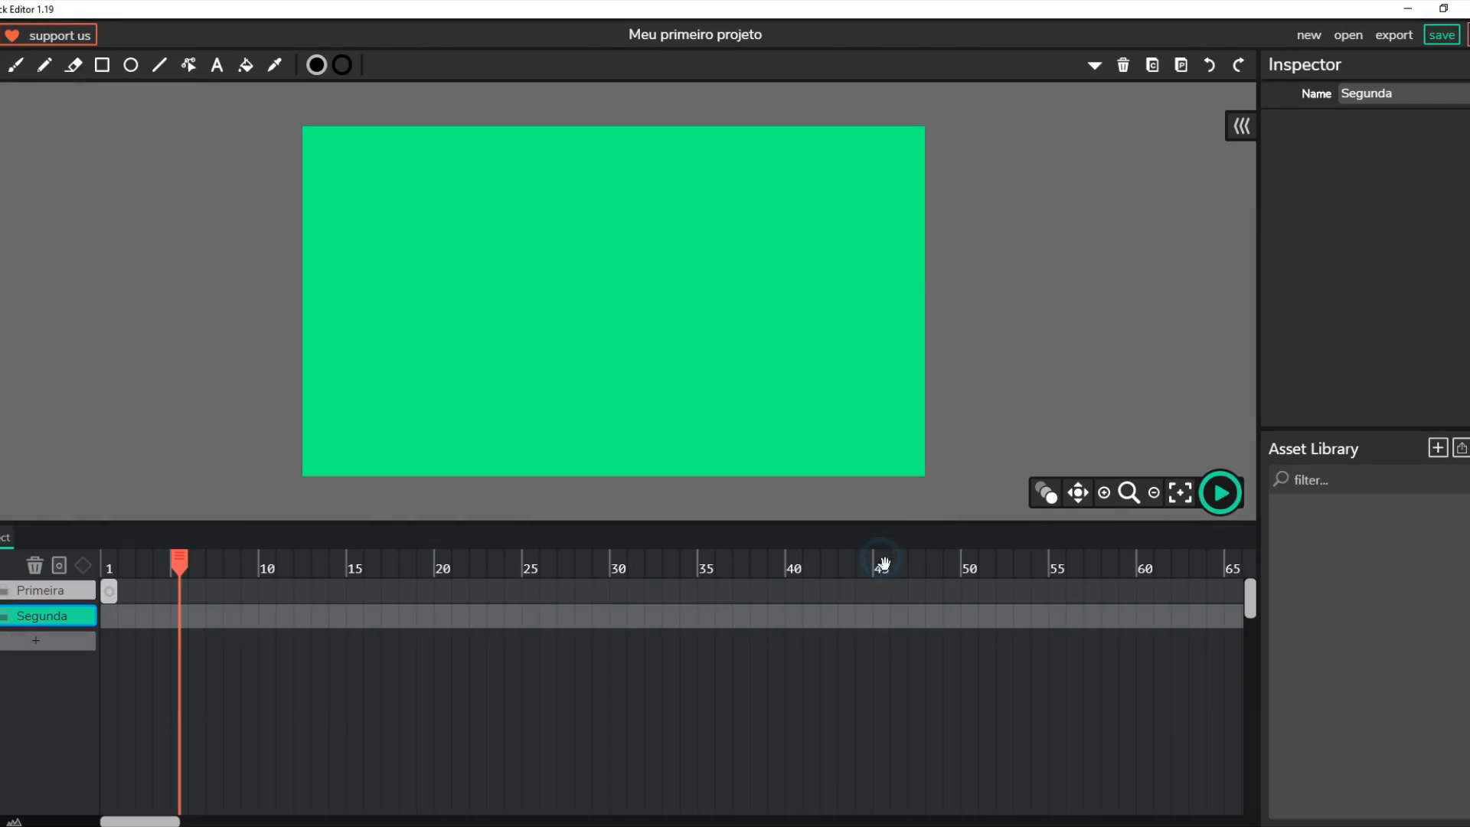
# Try adding a frame at position 24 on the Segunda layer and undo it.
pyautogui.click(512, 617)
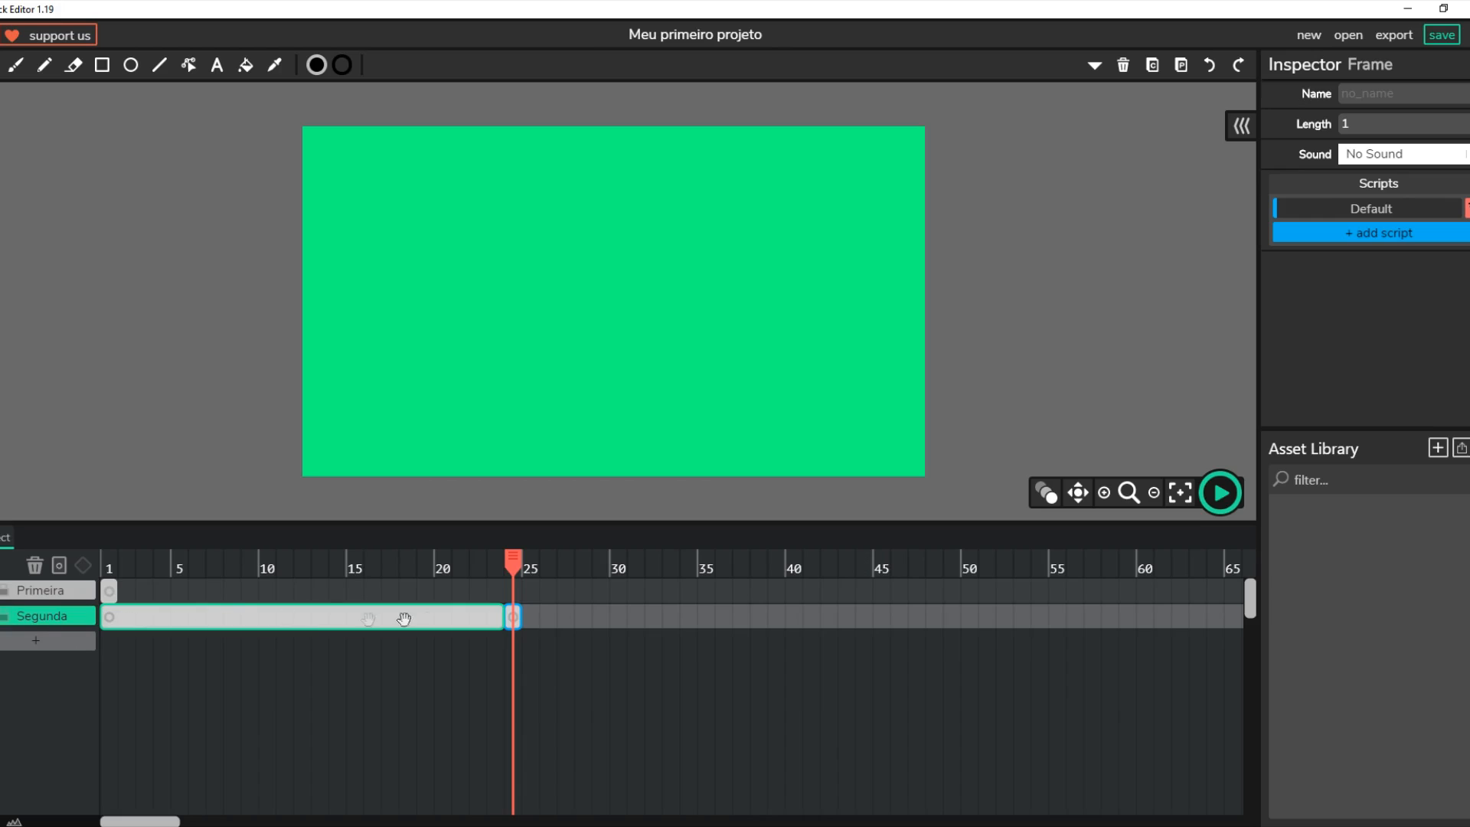
pyautogui.hotkey('ctrl', 'z')
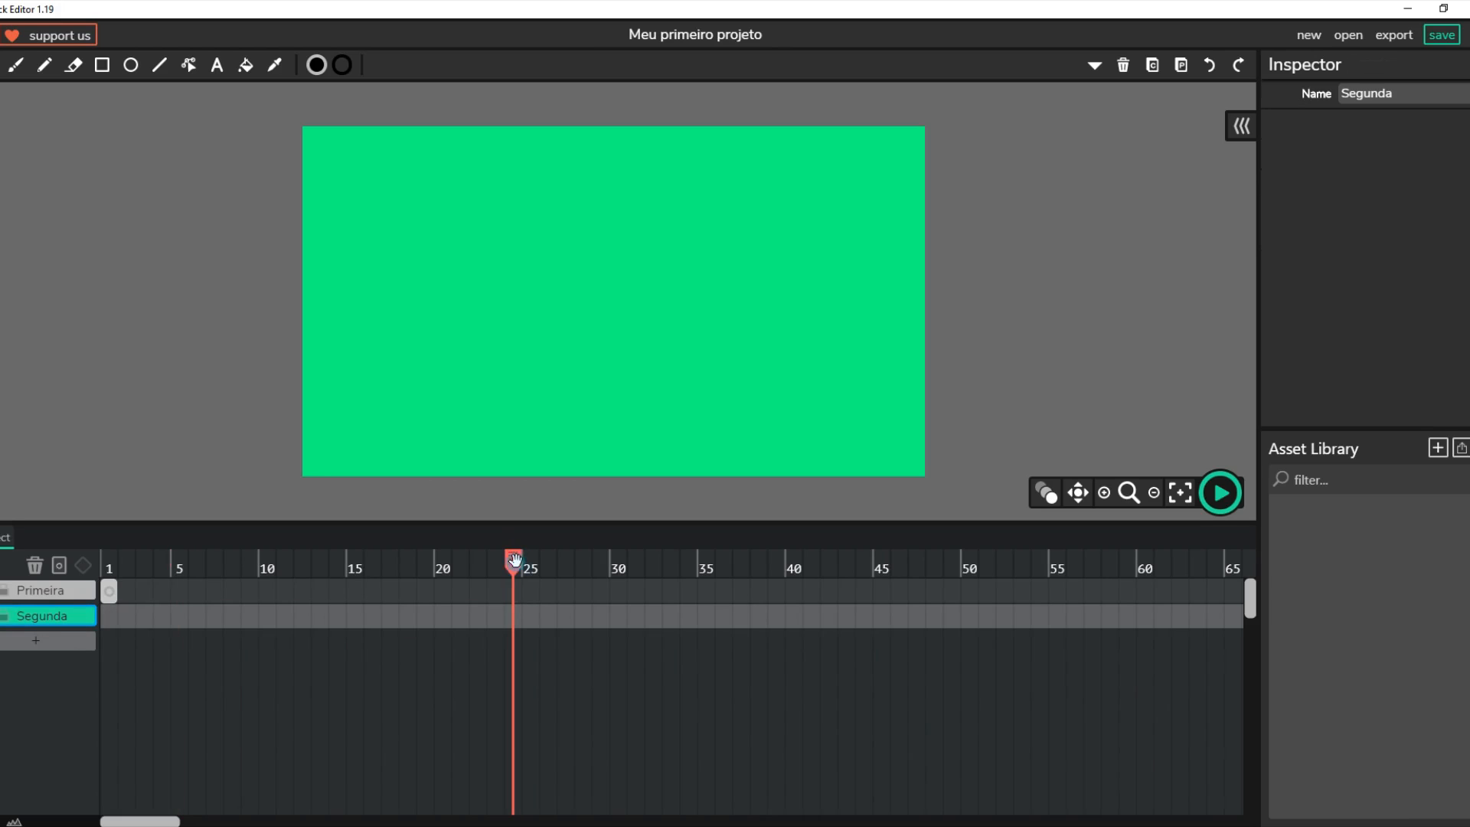
# Scrub the playhead out to frame 56 and back to frame 16, and select the Primeira and Segunda layers in turn.
pyautogui.moveTo(156, 568); pyautogui.dragTo(320, 569)
pyautogui.moveTo(522, 680); pyautogui.dragTo(108, 542)
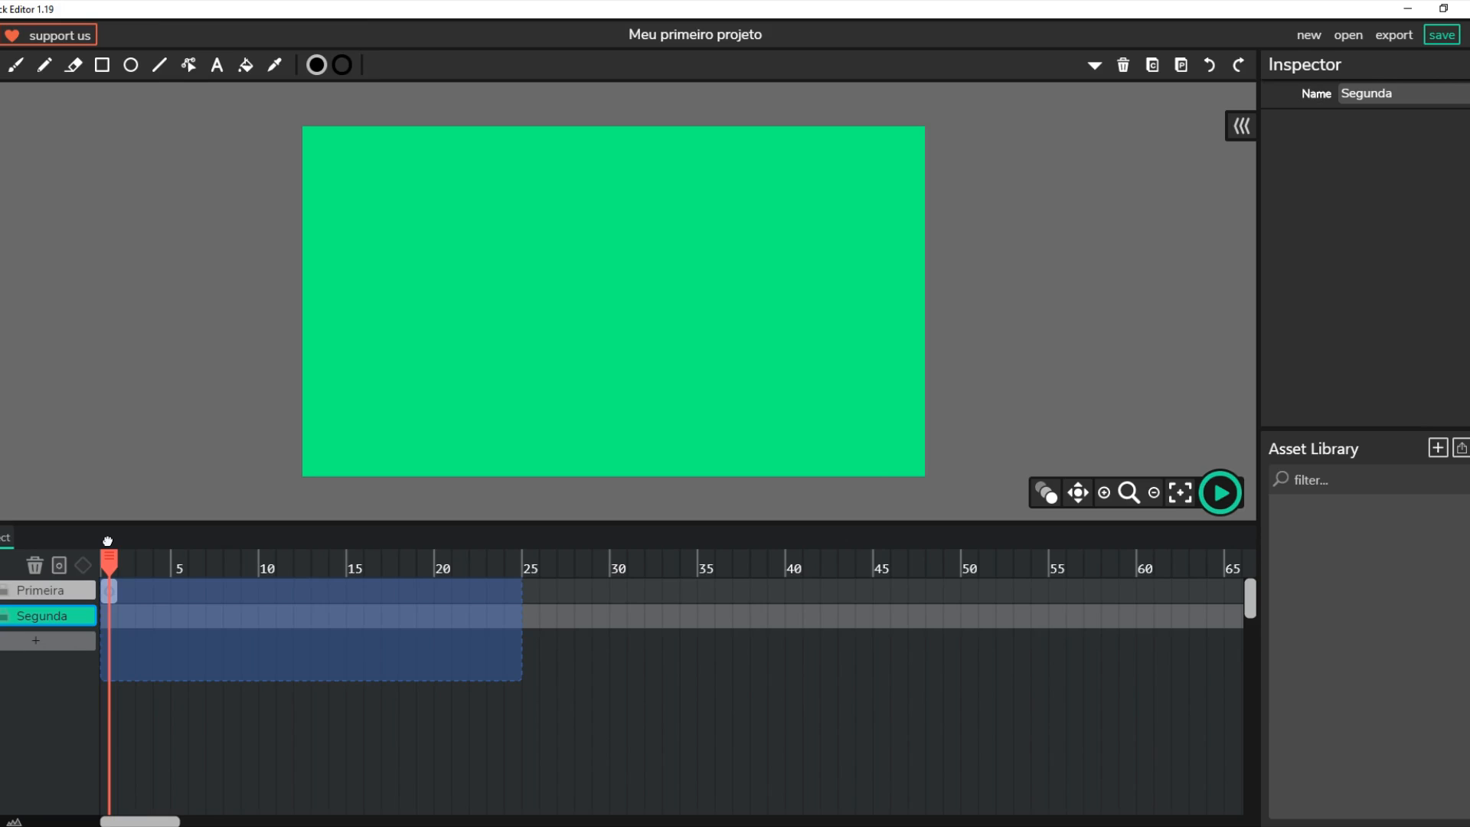
pyautogui.moveTo(108, 541); pyautogui.dragTo(1074, 548)
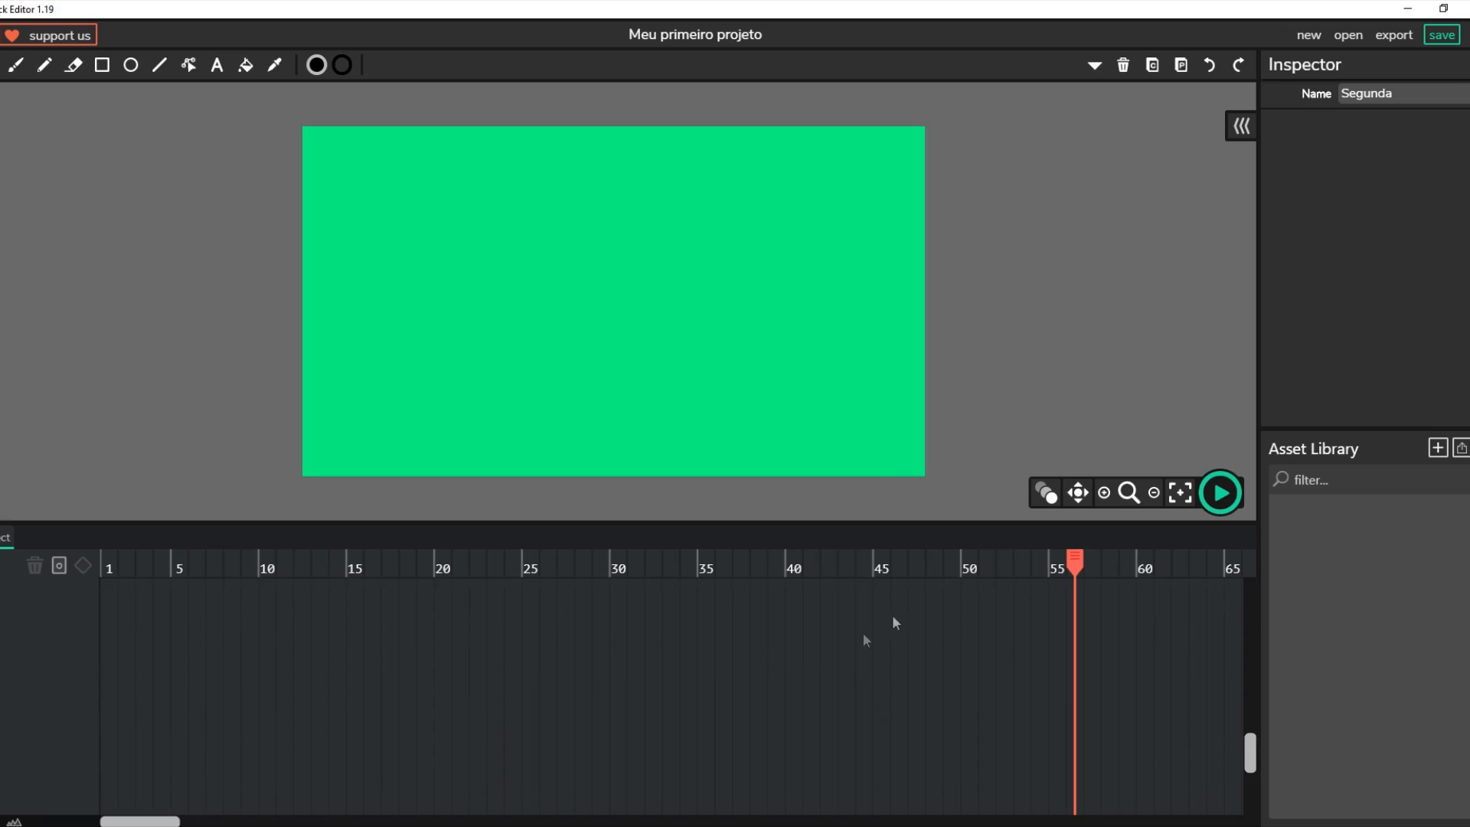
pyautogui.hscroll(4, 345, 773)
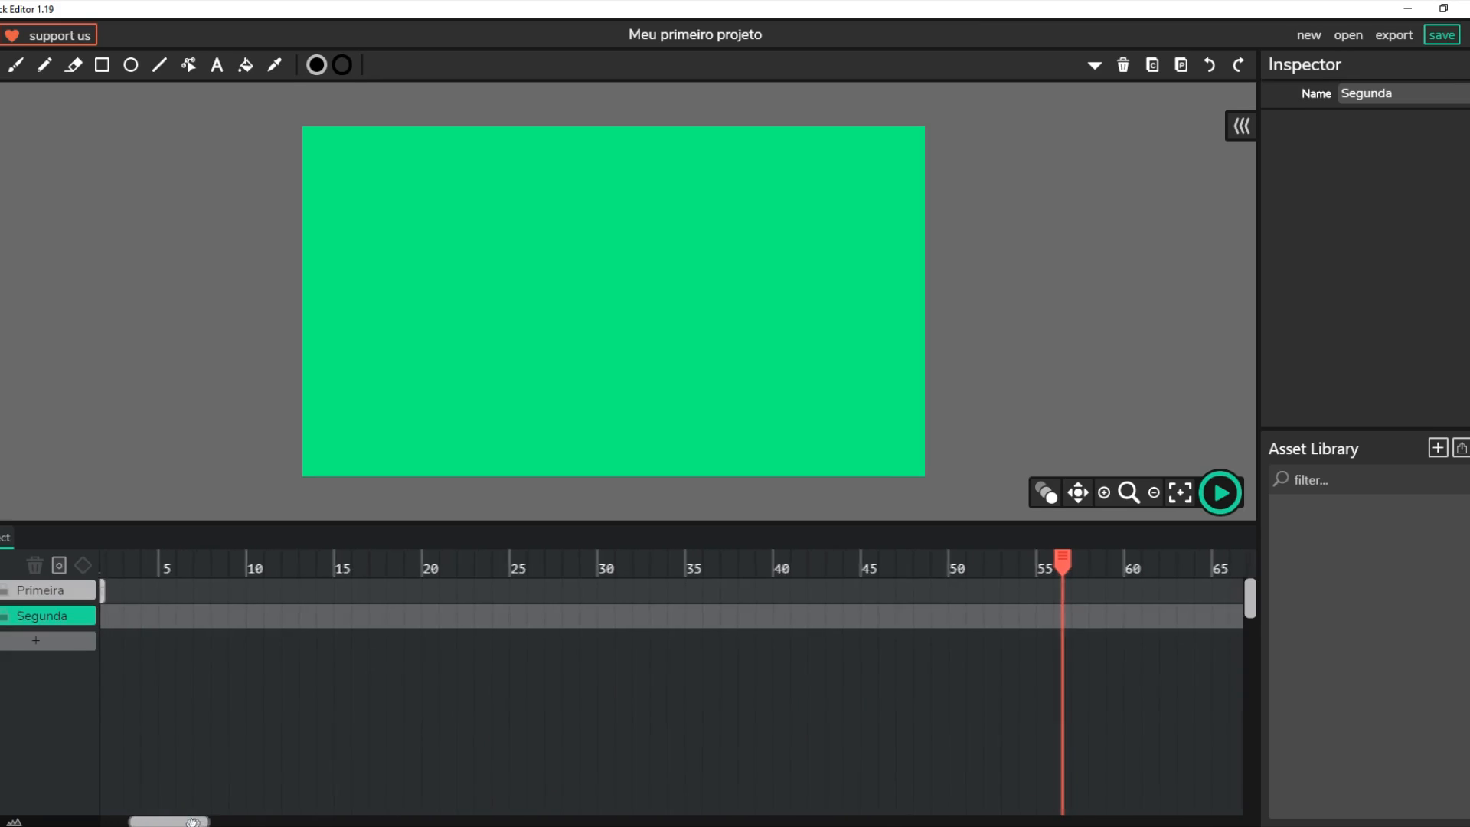
pyautogui.hscroll(-5, 382, 766)
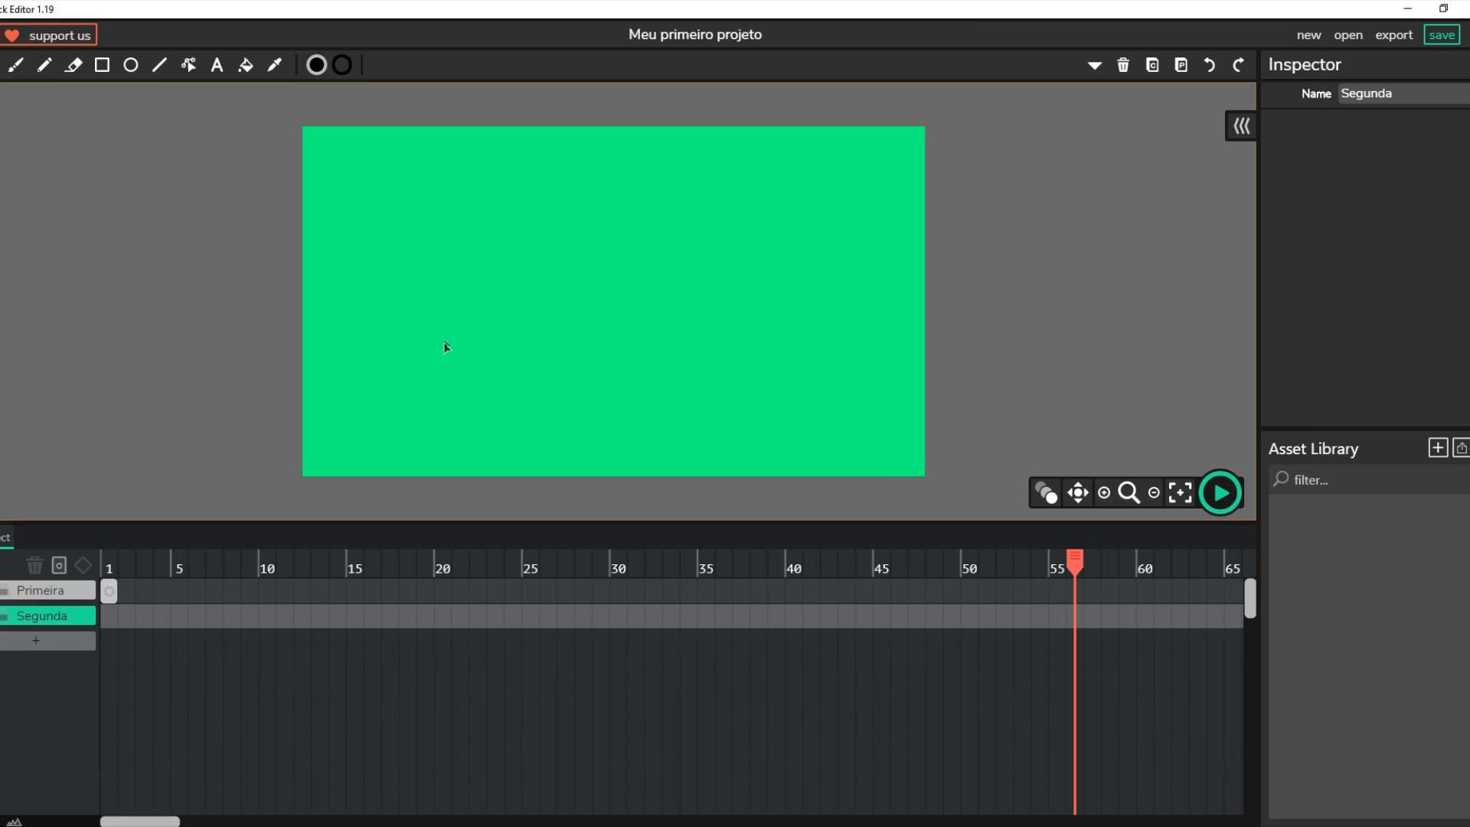
pyautogui.moveTo(1075, 559); pyautogui.dragTo(374, 563)
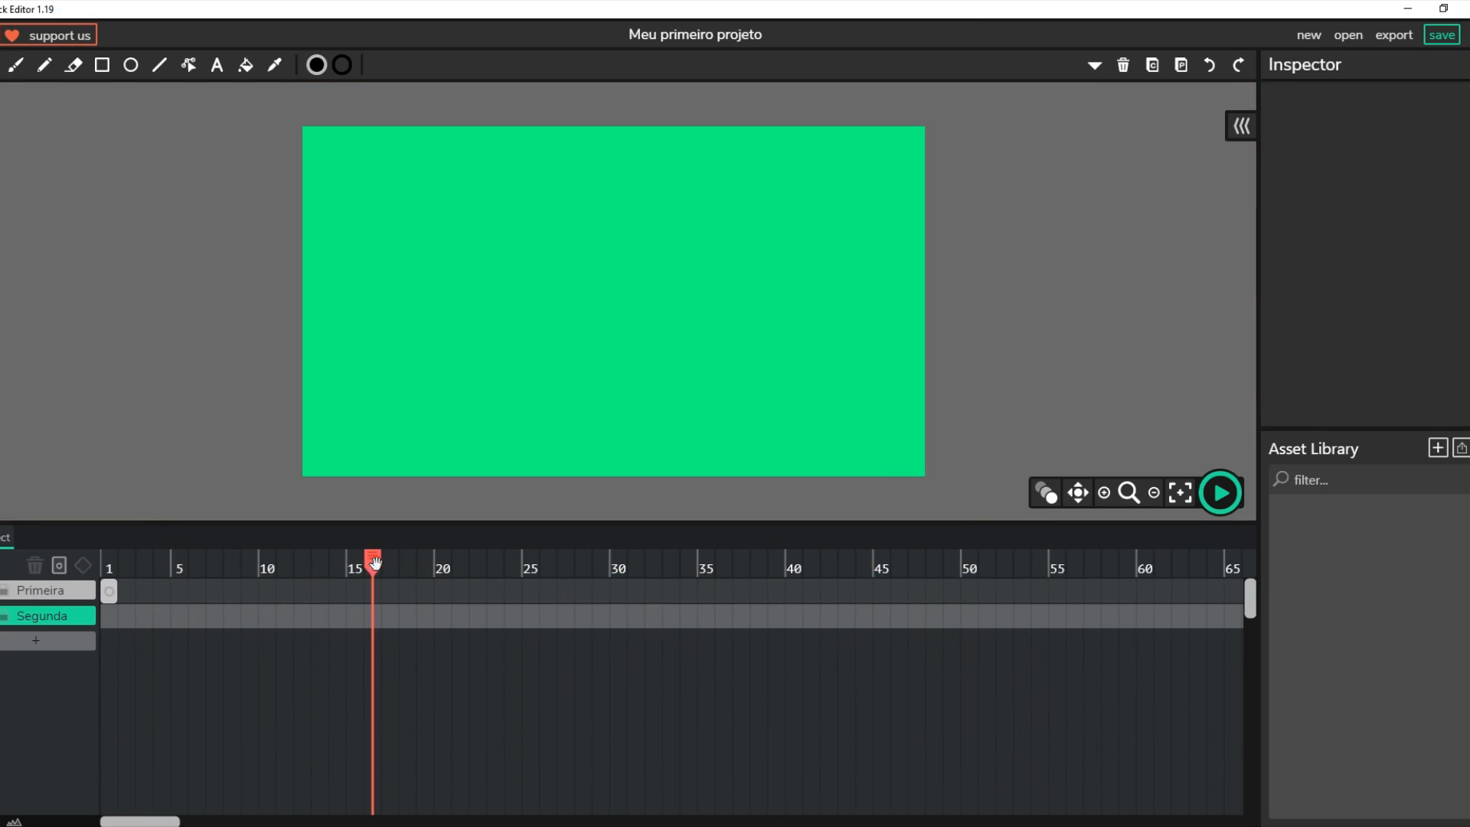
pyautogui.click(29, 591)
pyautogui.click(31, 617)
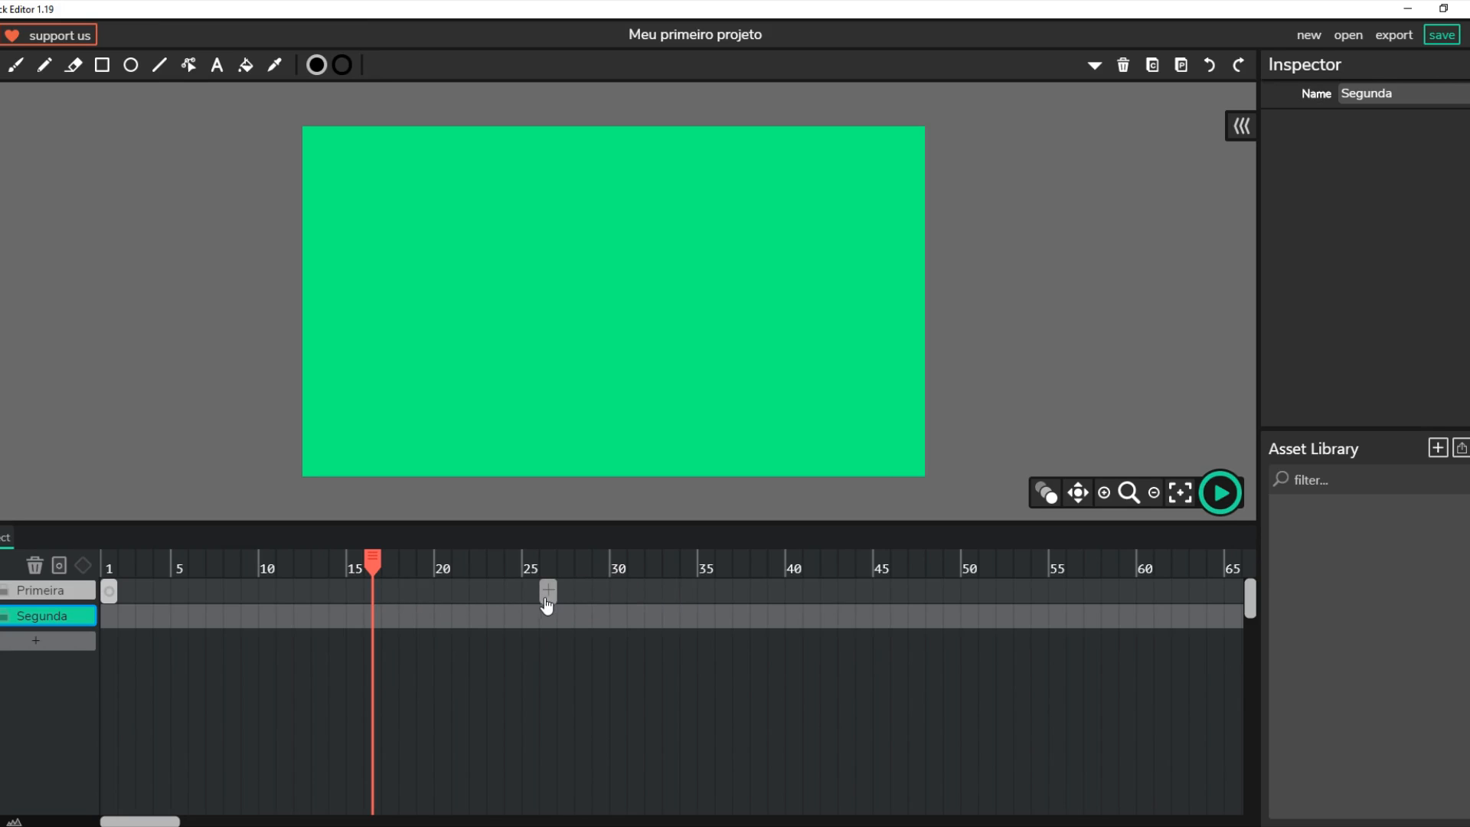
# Add new frames at positions 26 and 42 on the Primeira layer.
pyautogui.click(548, 593)
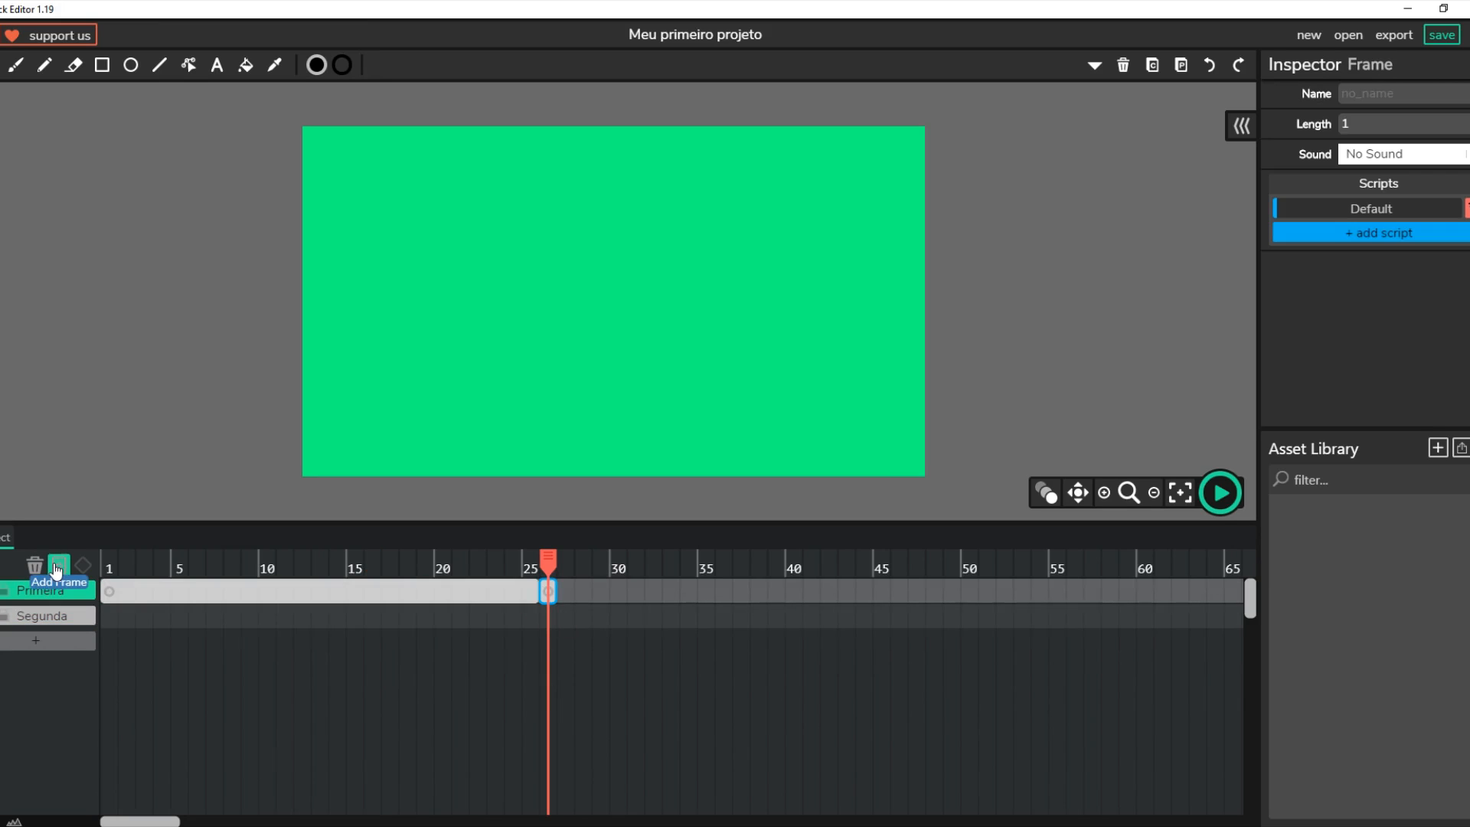
pyautogui.moveTo(548, 561); pyautogui.dragTo(828, 567)
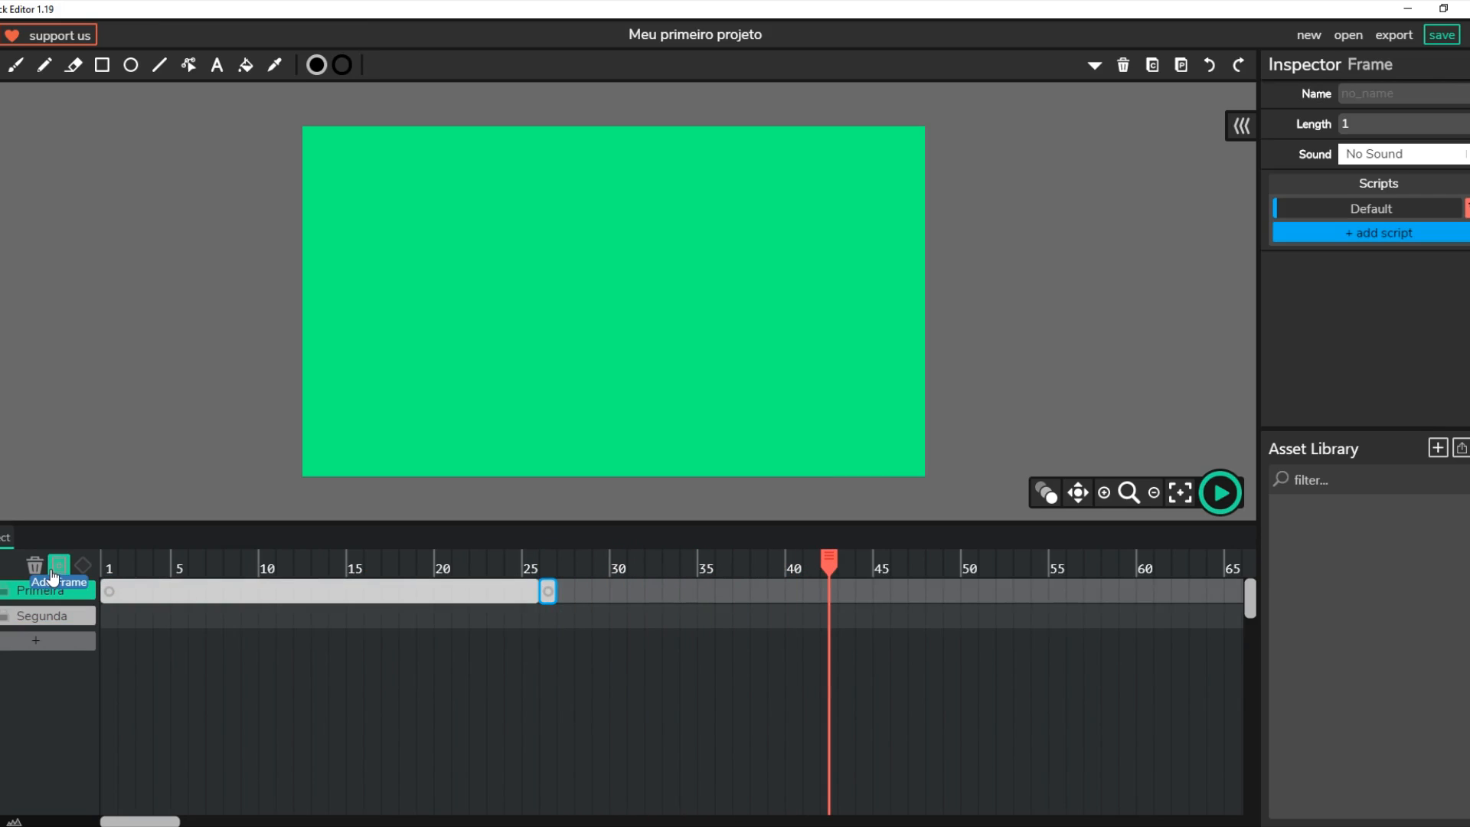
pyautogui.click(59, 565)
pyautogui.click(601, 591)
pyautogui.click(461, 592)
pyautogui.click(601, 598)
pyautogui.click(829, 595)
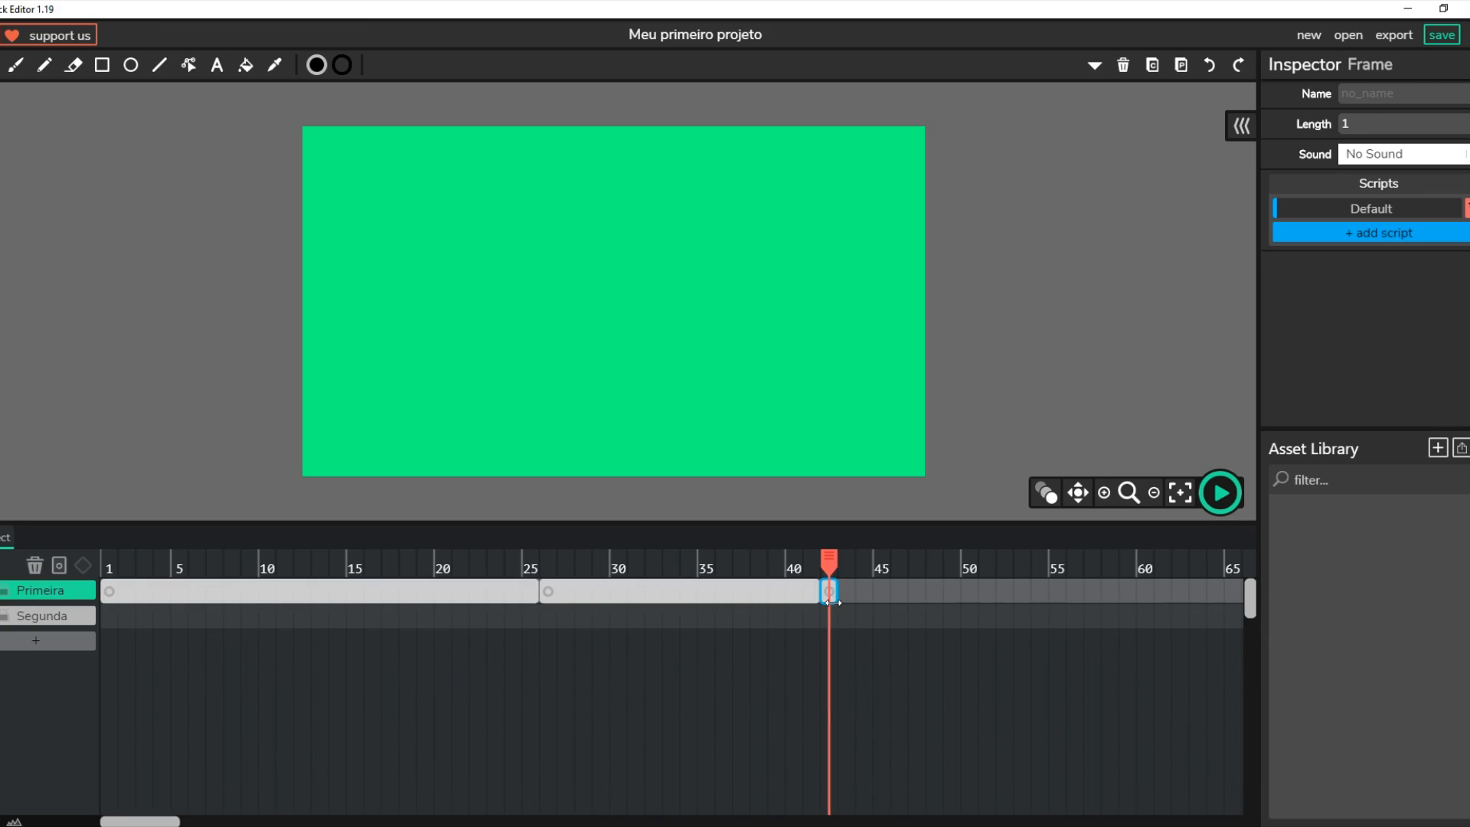
# Delete all frames on the Primeira layer one by one, from the last to the first.
pyautogui.press('Delete')
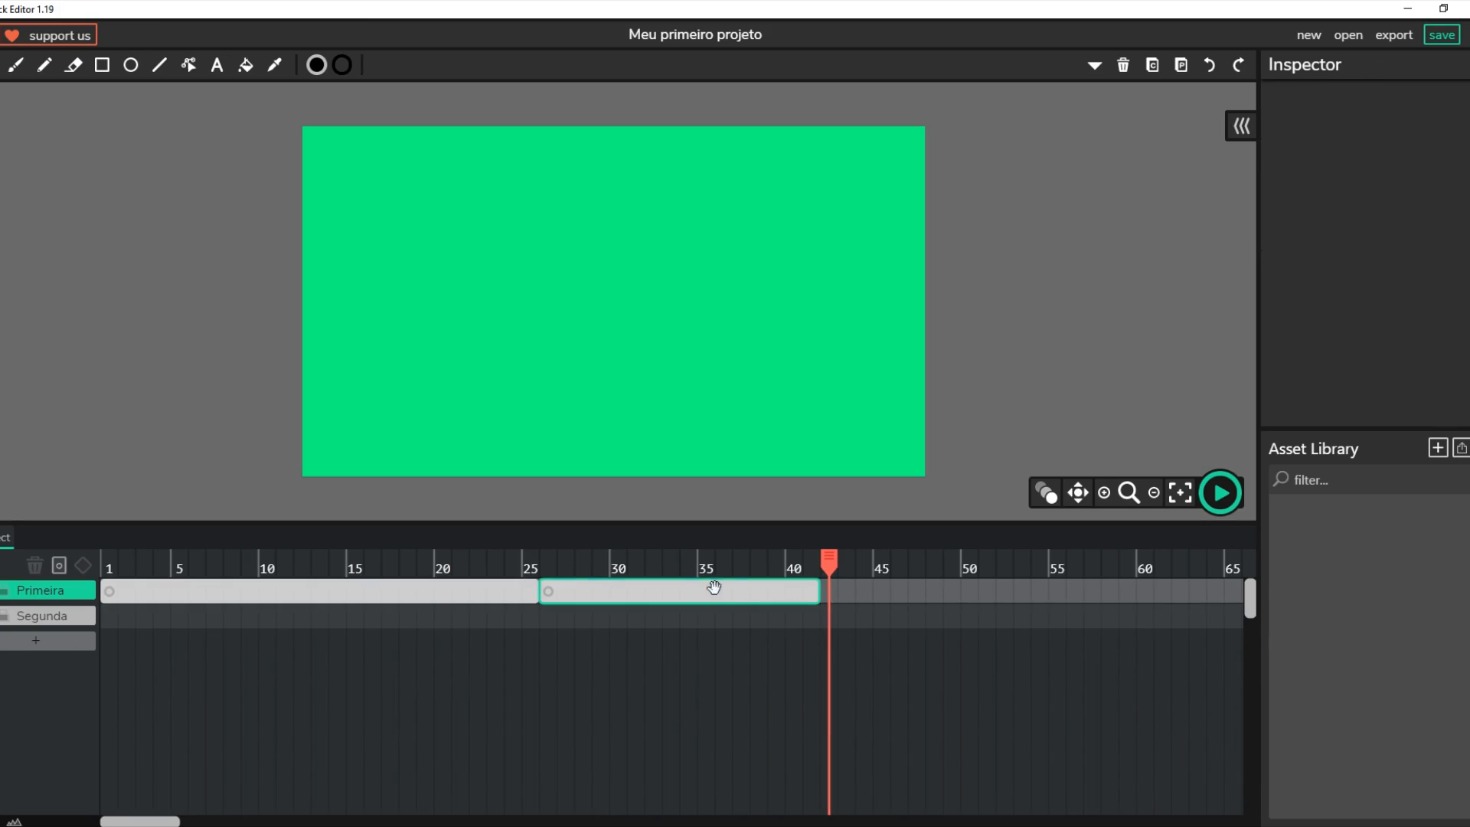
pyautogui.click(705, 589)
pyautogui.click(35, 566)
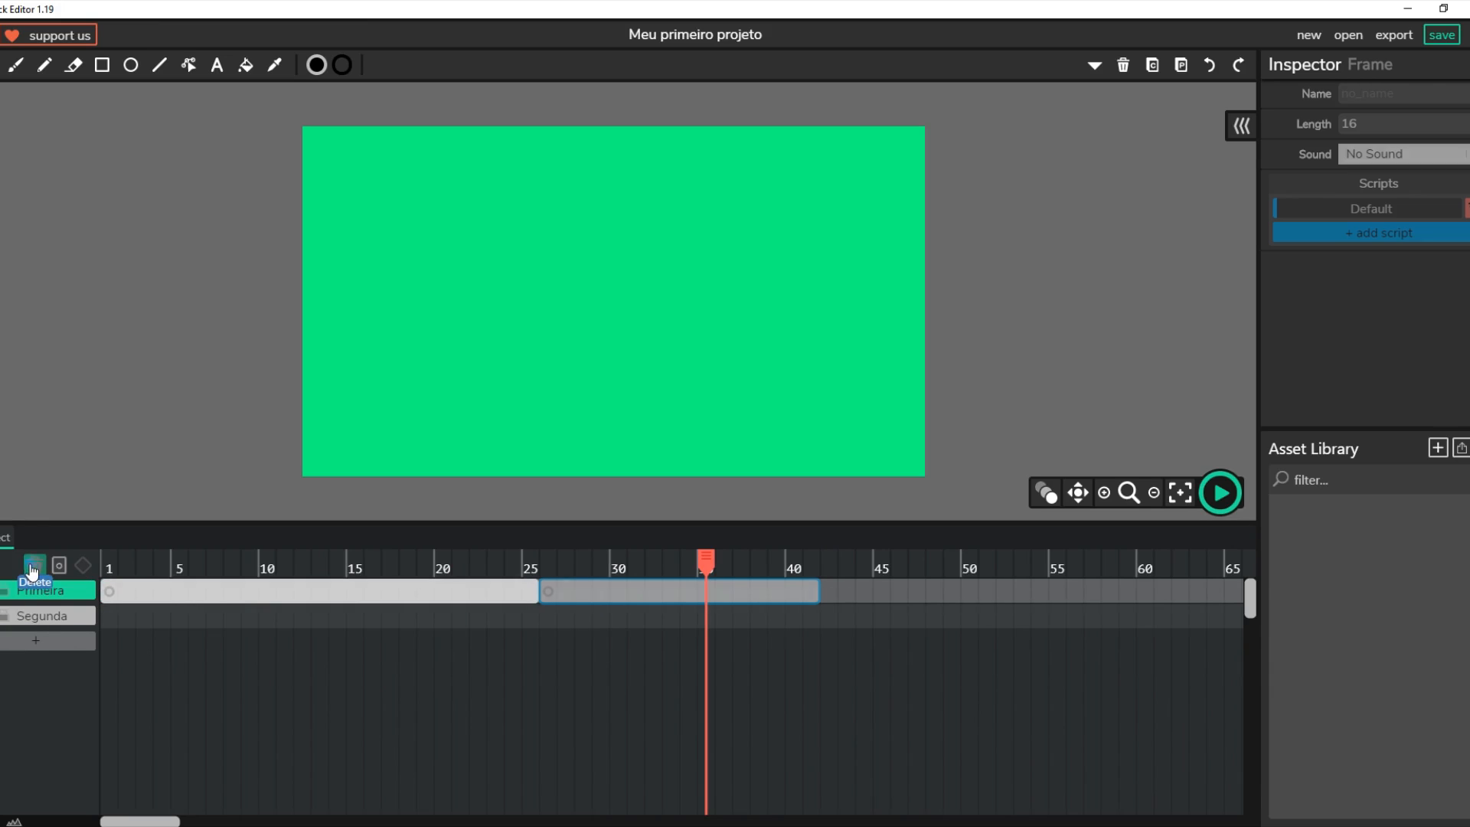
pyautogui.click(299, 591)
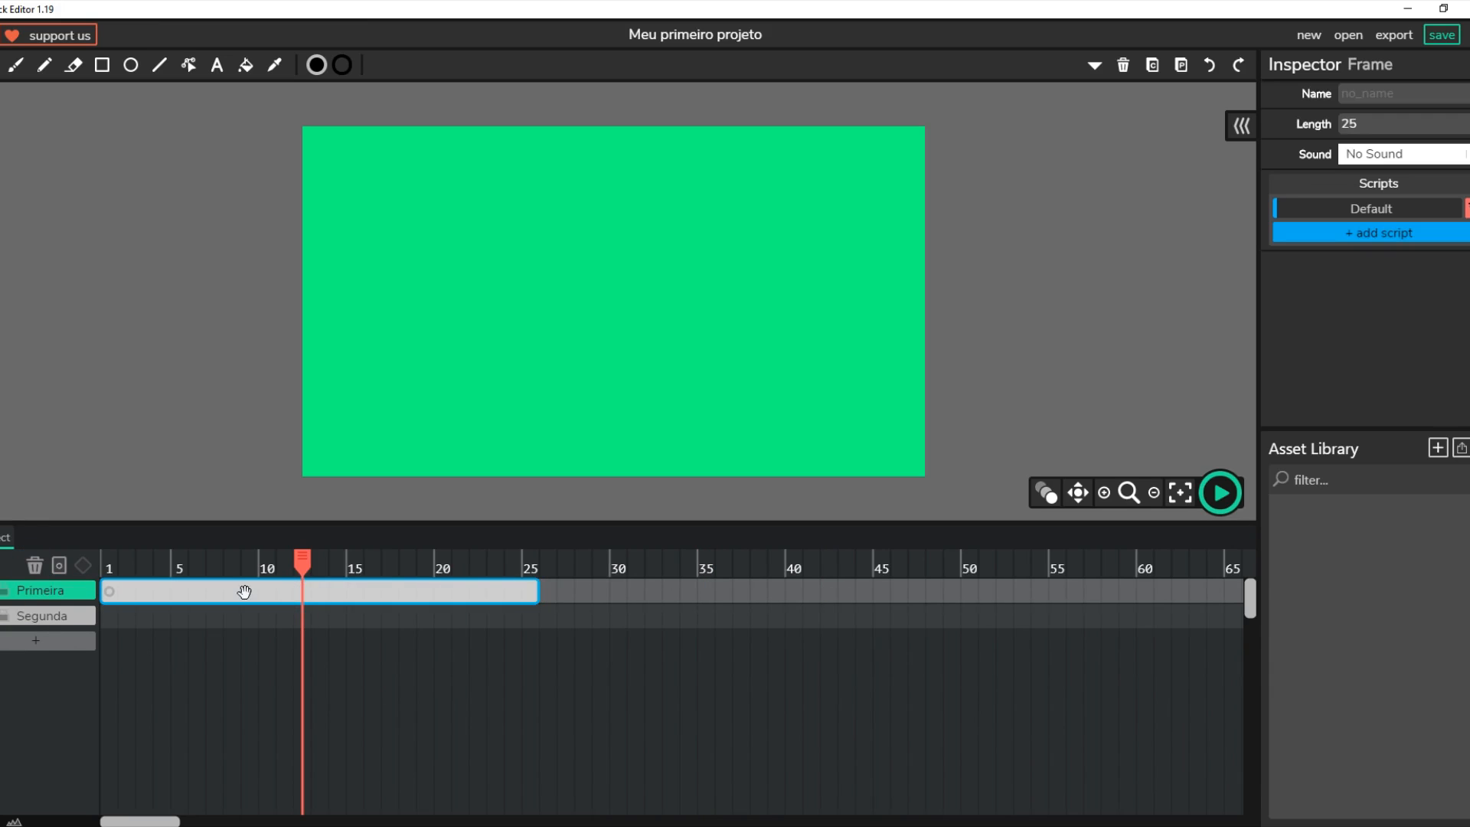
pyautogui.press('Delete')
# Delete the Segunda layer and try out undo and redo on the deletion, ending with the layer restored.
pyautogui.click(59, 614)
pyautogui.press('Delete')
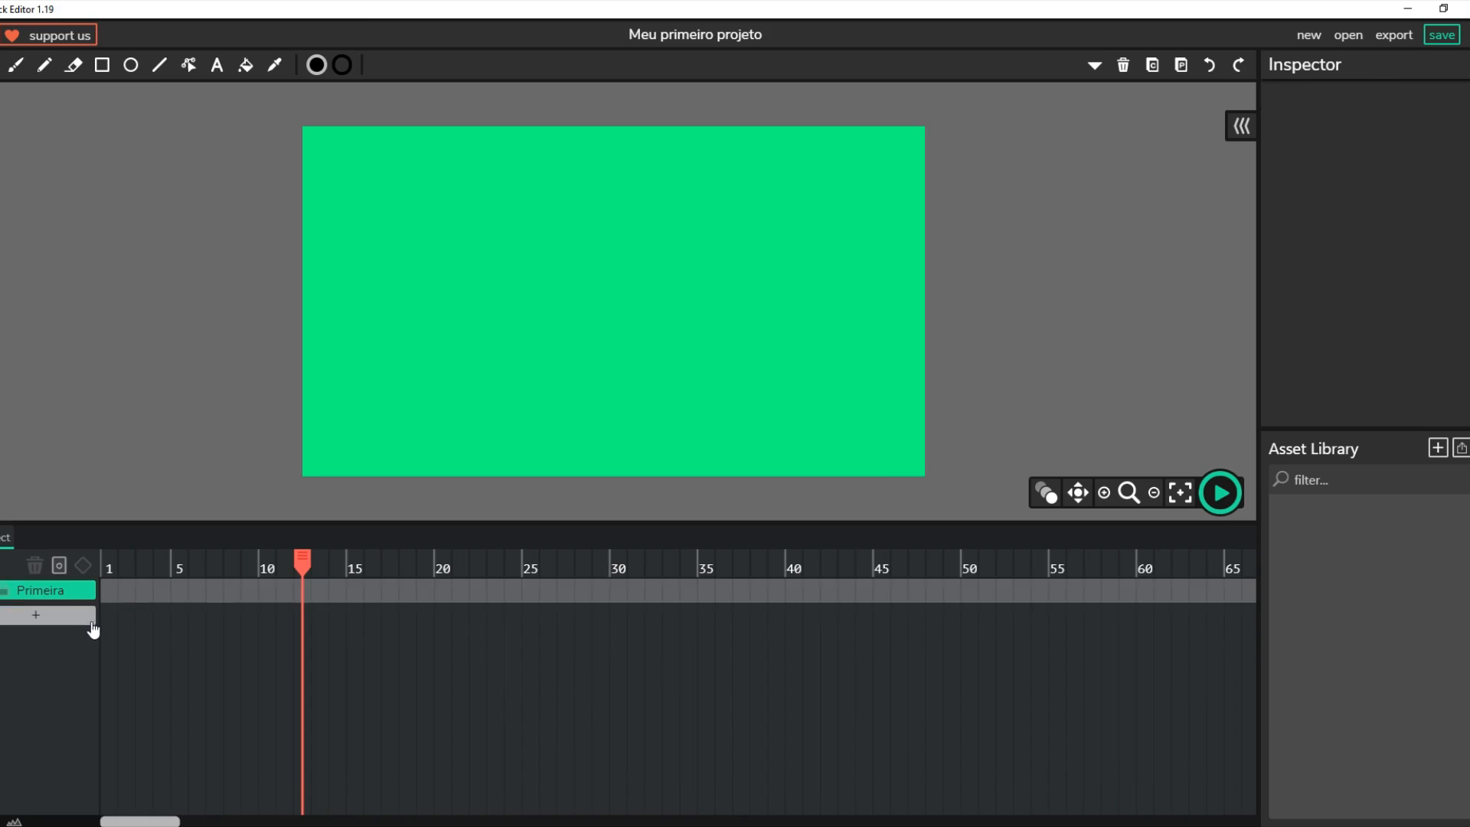
pyautogui.hotkey('ctrl', 'z')
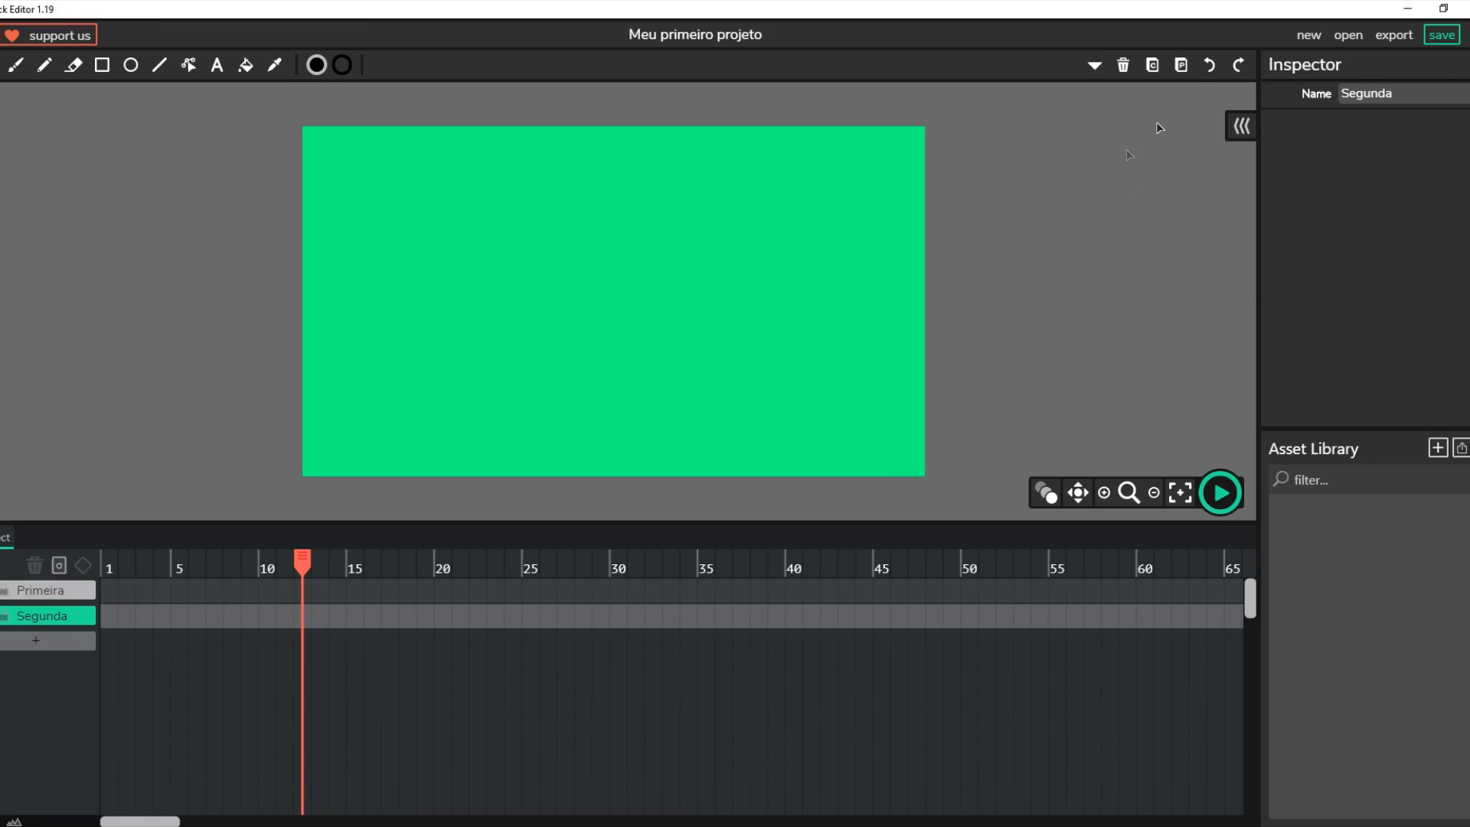
pyautogui.click(1213, 69)
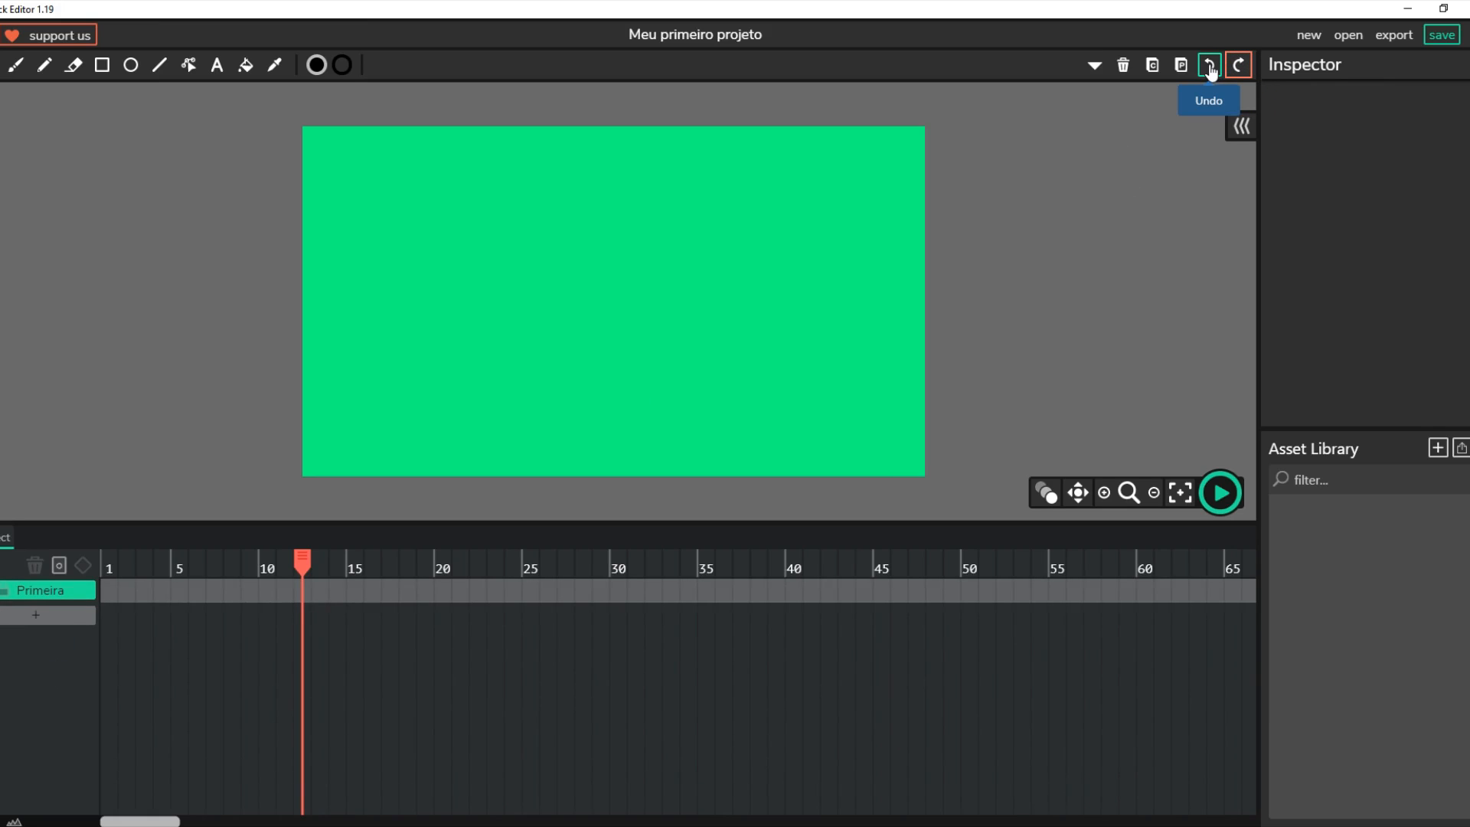
pyautogui.hotkey('ctrl', 'shift', 'z')
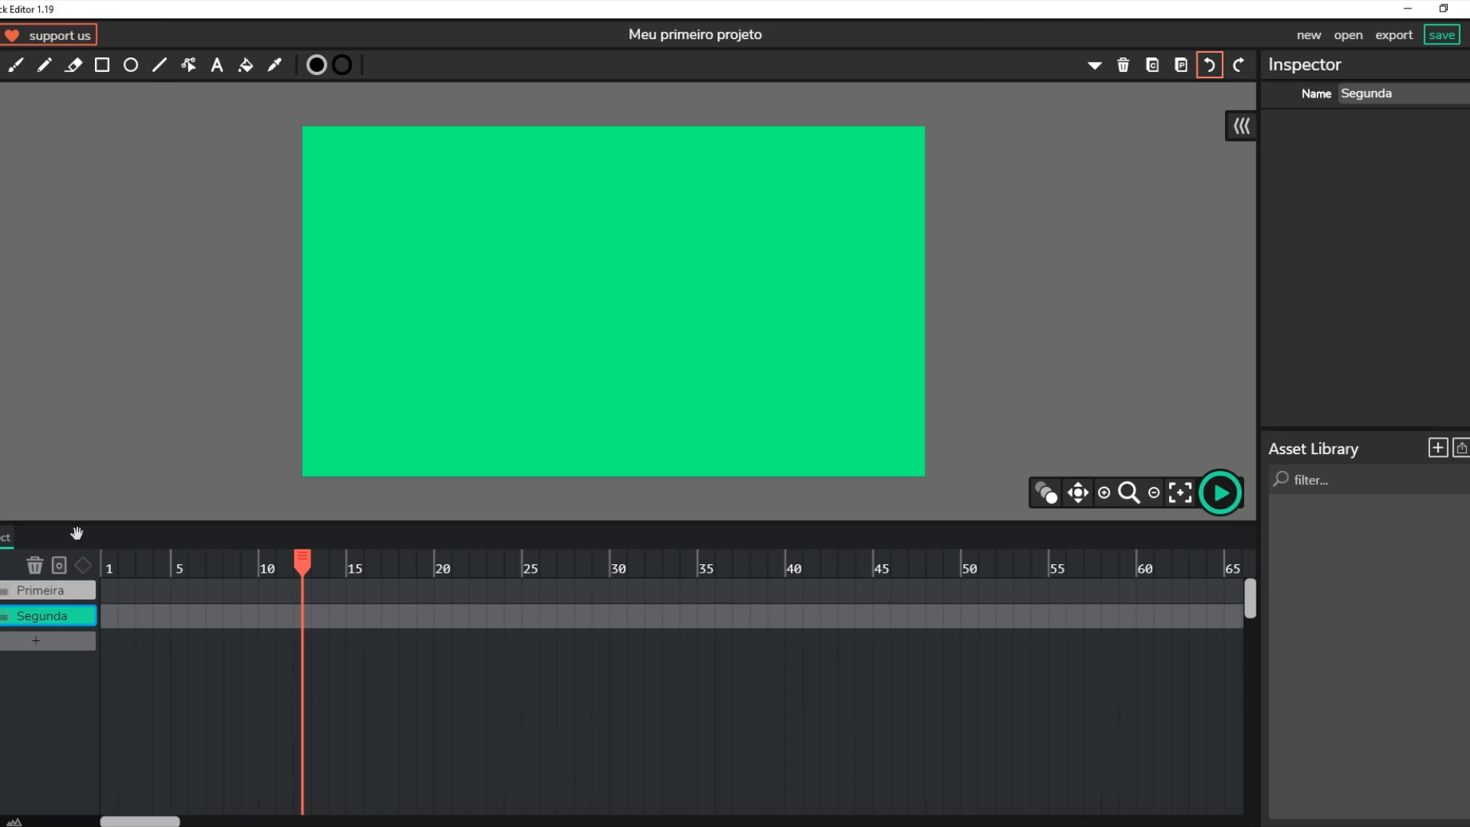
# Delete the Segunda layer and return the playhead to frame 1.
pyautogui.click(32, 567)
pyautogui.moveTo(303, 561); pyautogui.dragTo(121, 593)
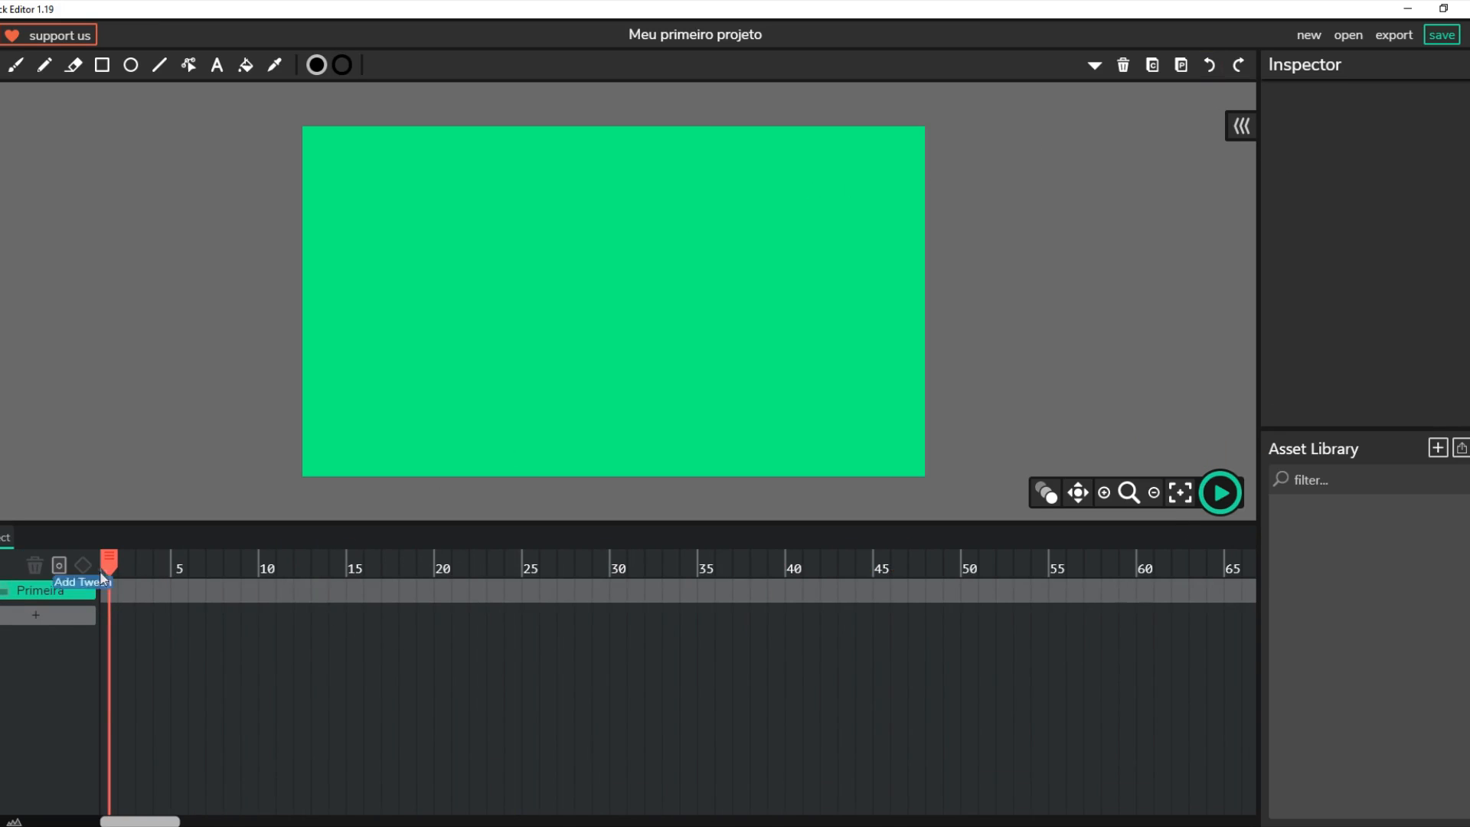
# Draw a black circle about 303 px wide on frame 1 and move it to about X 226, Y 452.
pyautogui.click(131, 66)
pyautogui.click(424, 232)
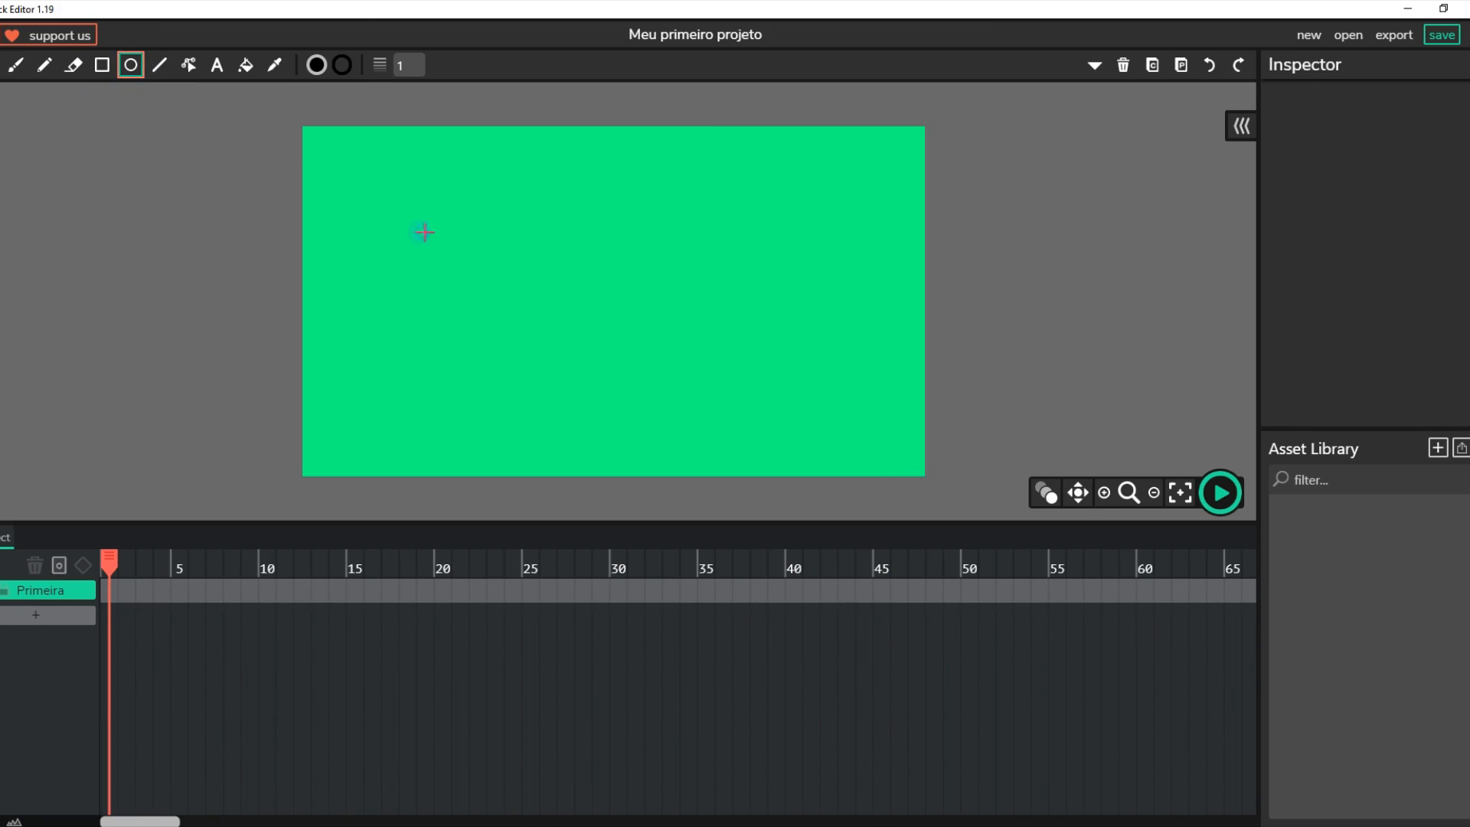
pyautogui.moveTo(433, 240); pyautogui.dragTo(520, 318)
pyautogui.click(6, 65)
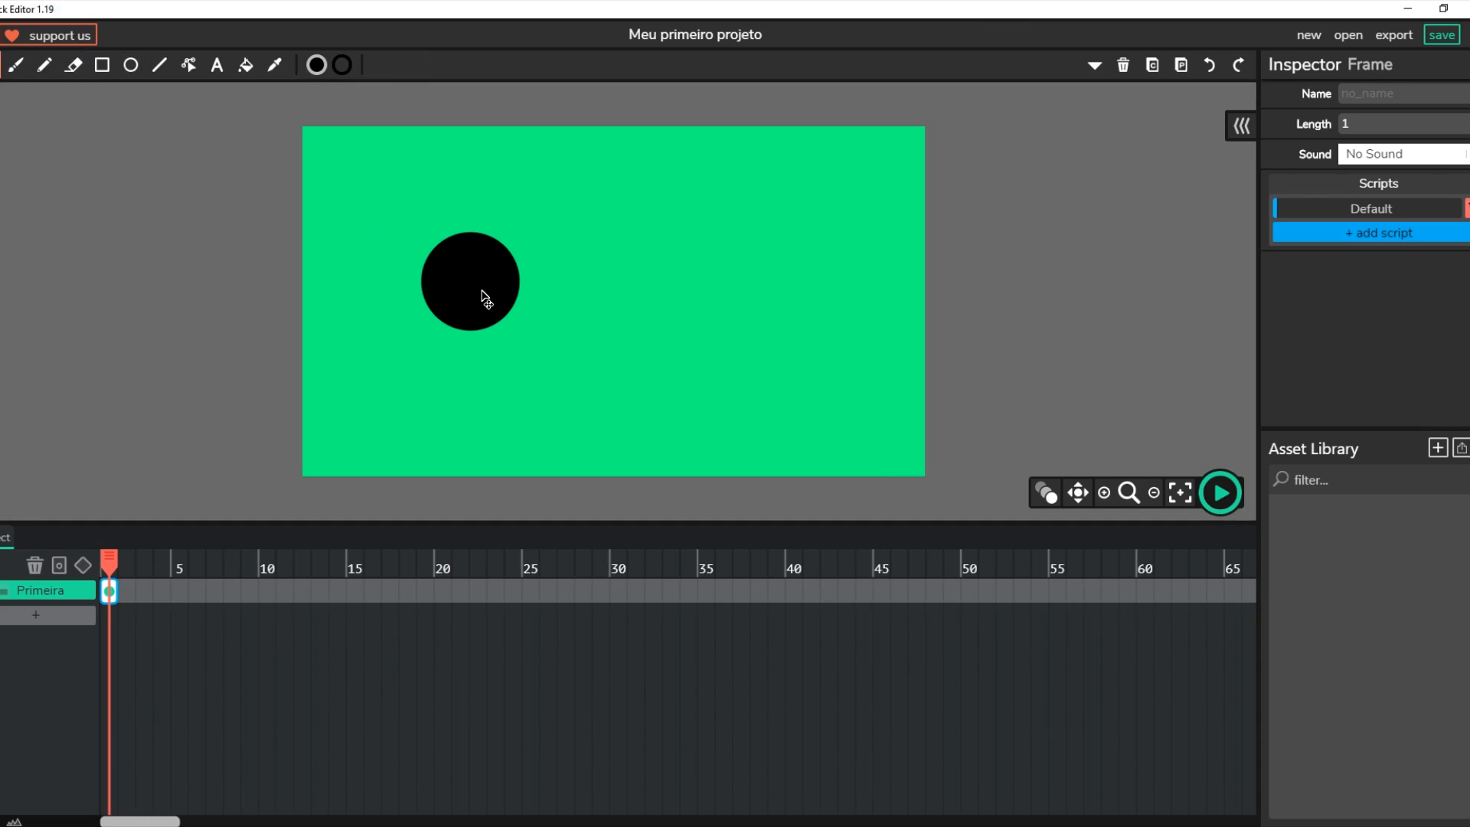
pyautogui.moveTo(482, 282); pyautogui.dragTo(454, 328)
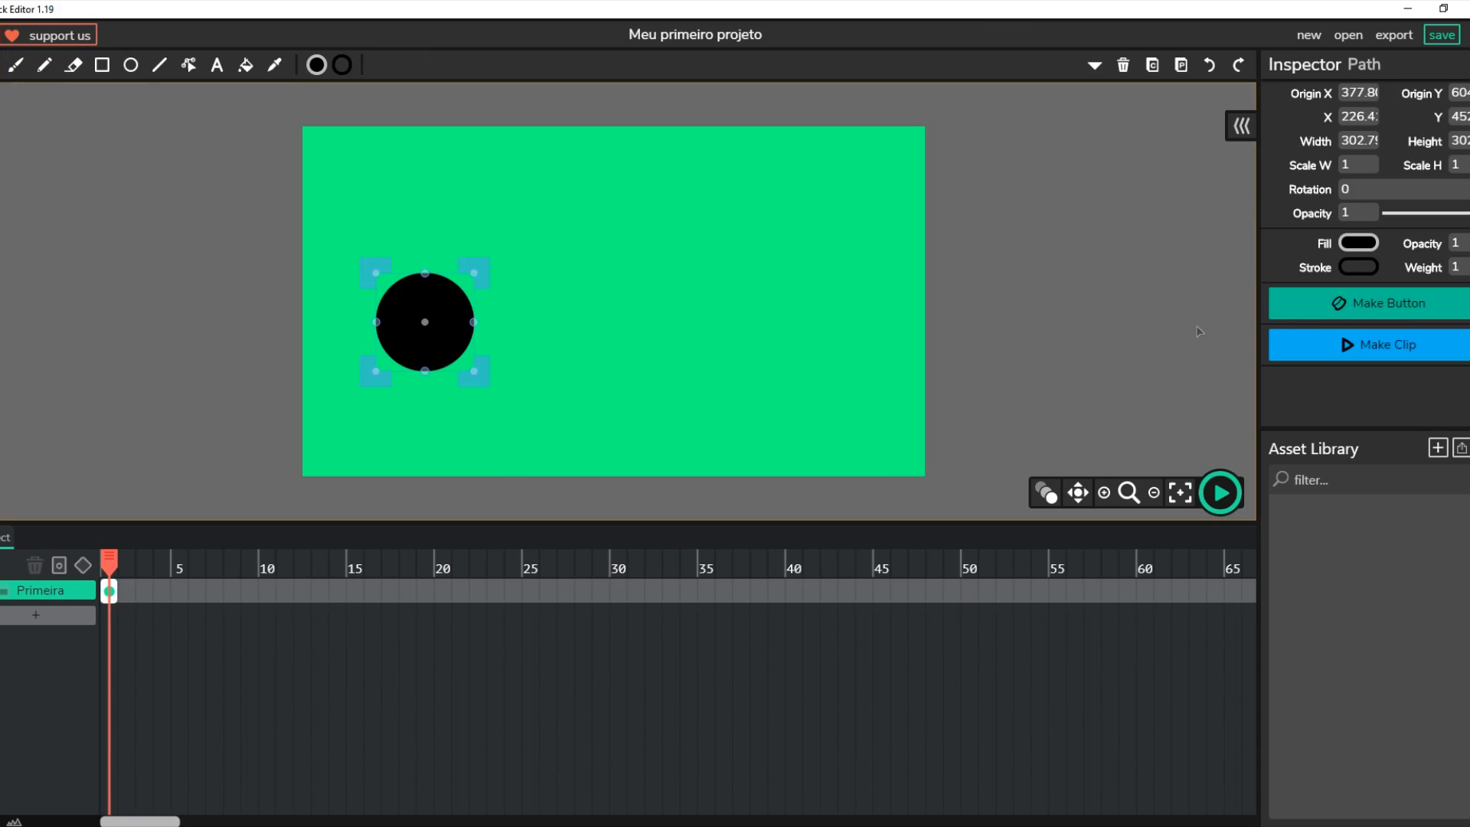
# Give the circle a light blue fill and a white stroke with a weight of 10.
pyautogui.click(1358, 243)
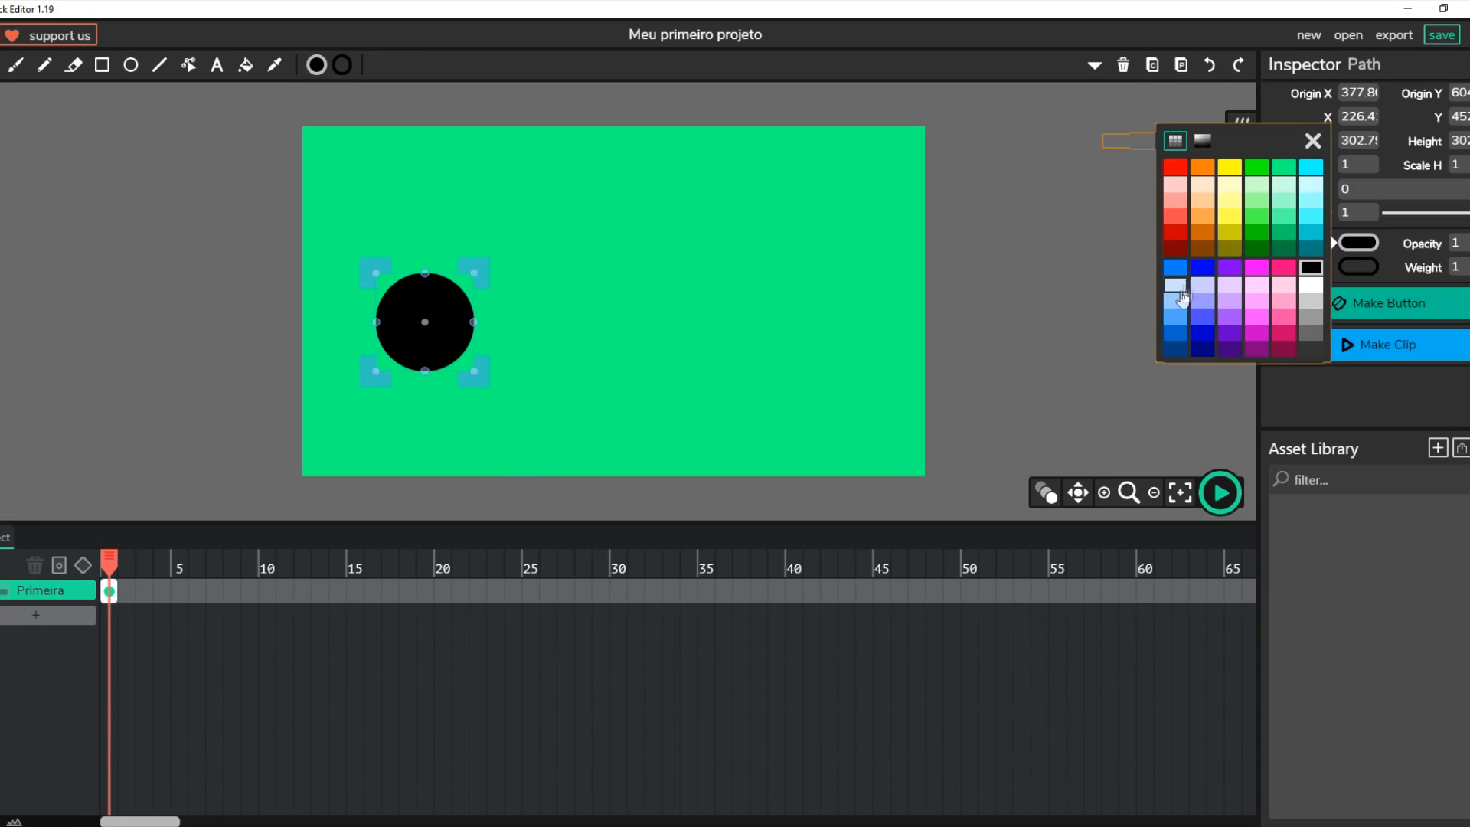
pyautogui.click(1183, 298)
pyautogui.click(1359, 266)
pyautogui.click(1312, 309)
pyautogui.click(1455, 267)
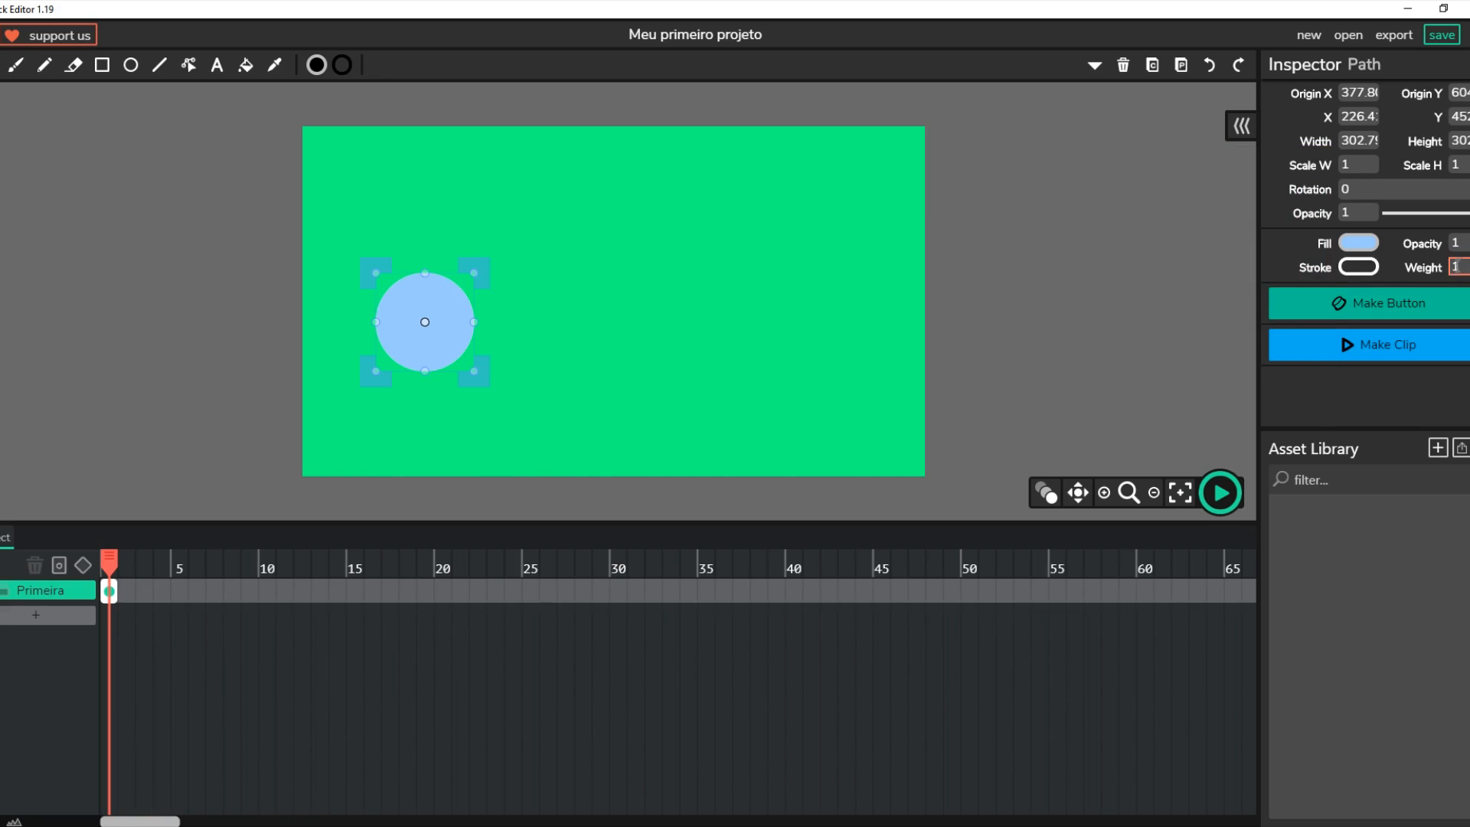
pyautogui.write('0')
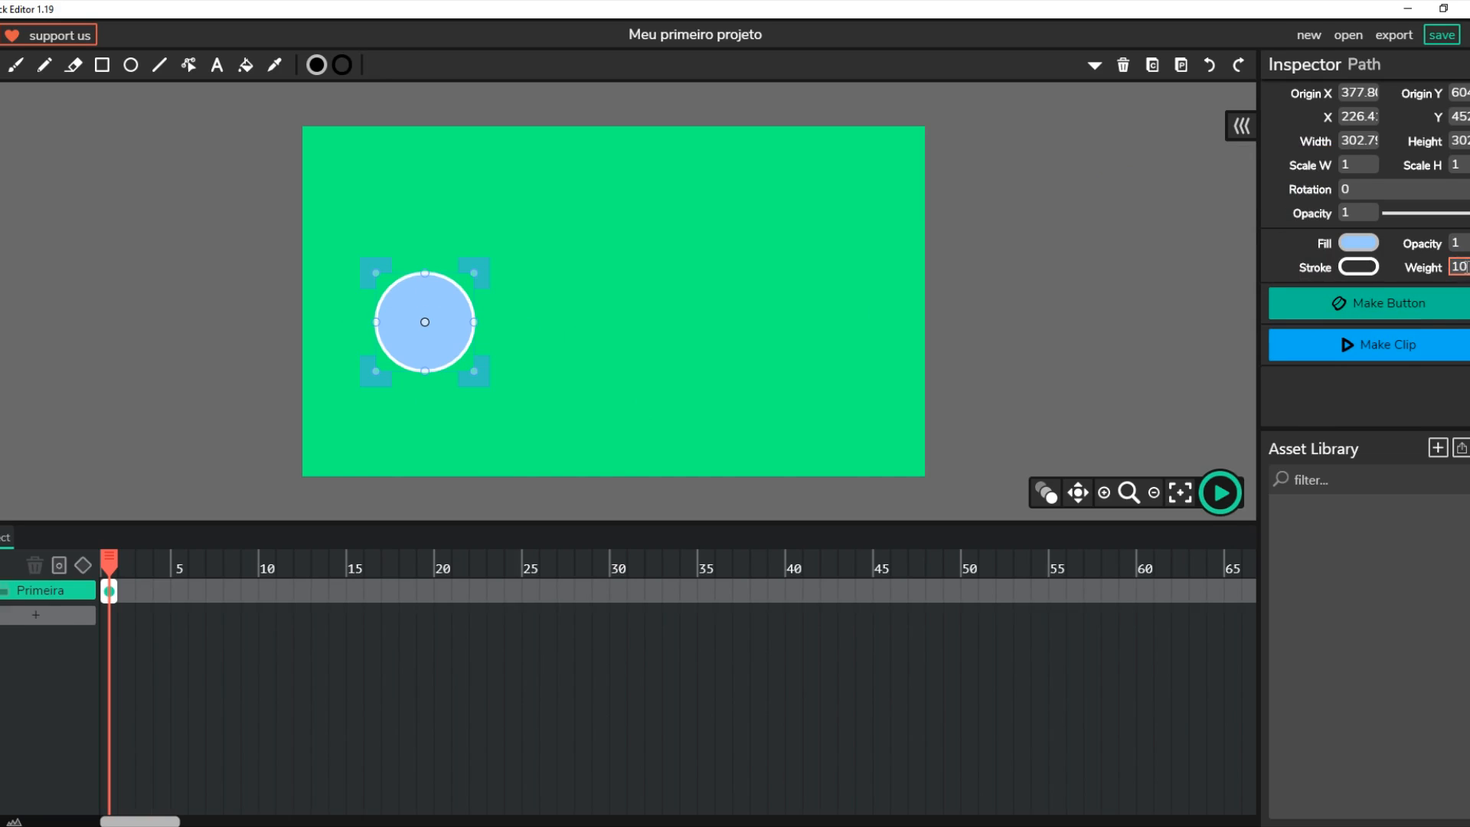
# Try a fill opacity of 0.5 on the circle, then return the fill opacity to 1.
pyautogui.click(1459, 242)
pyautogui.doubleClick(1461, 242)
pyautogui.write('0.5')
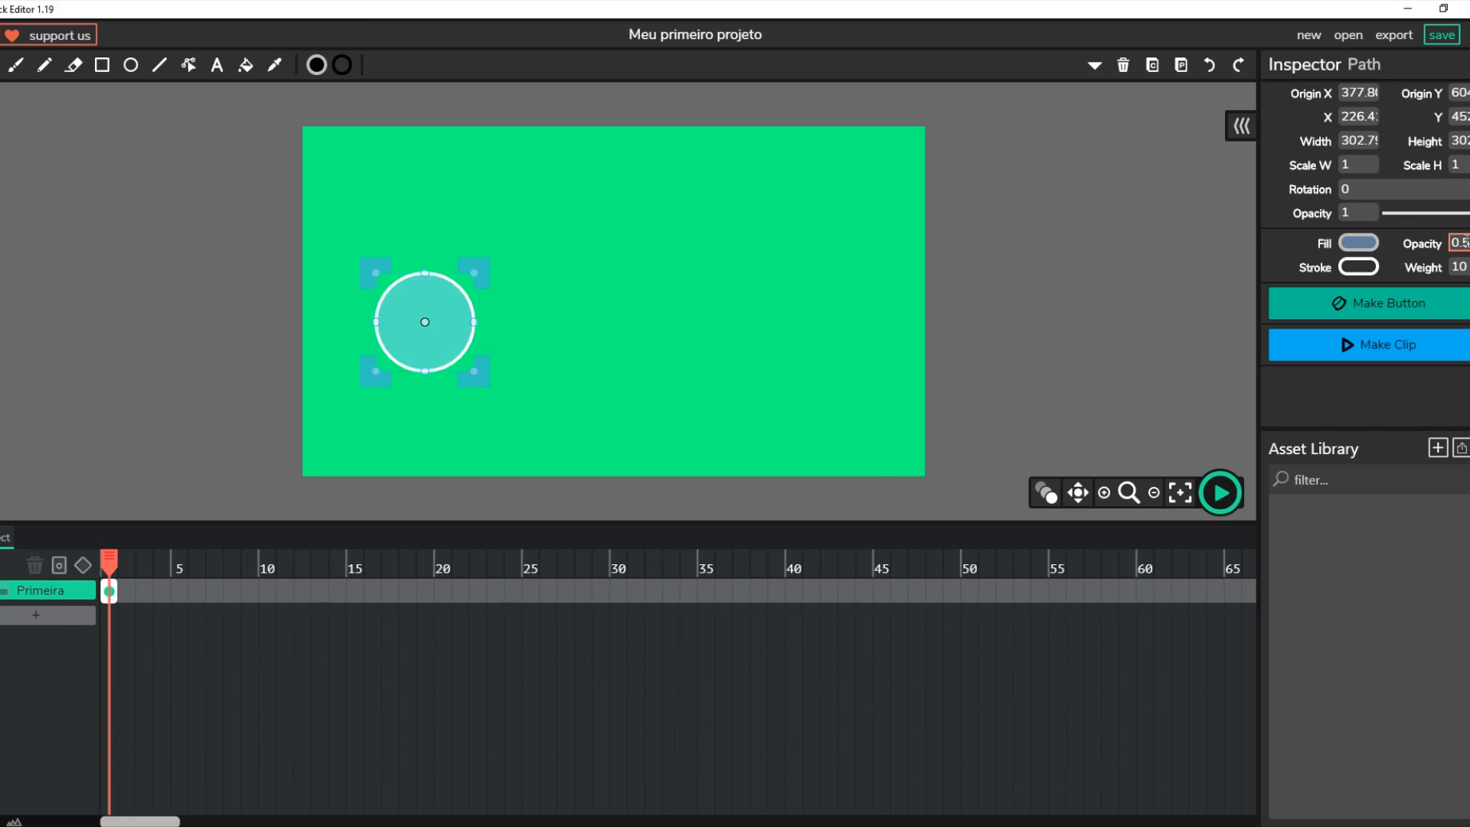
pyautogui.press('BackSpace')
pyautogui.press('BackSpace')
pyautogui.press('BackSpace')
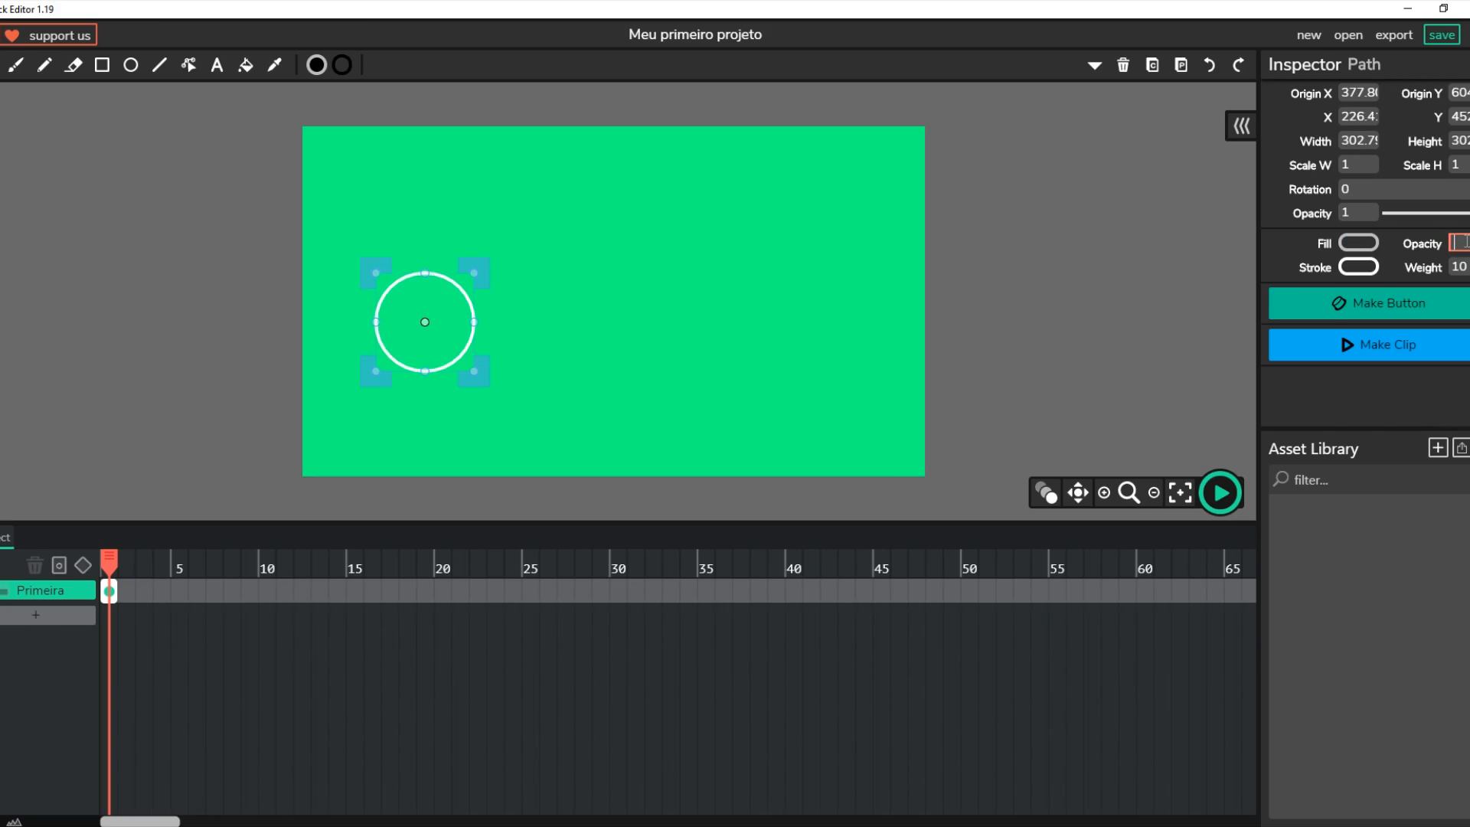
pyautogui.write('1')
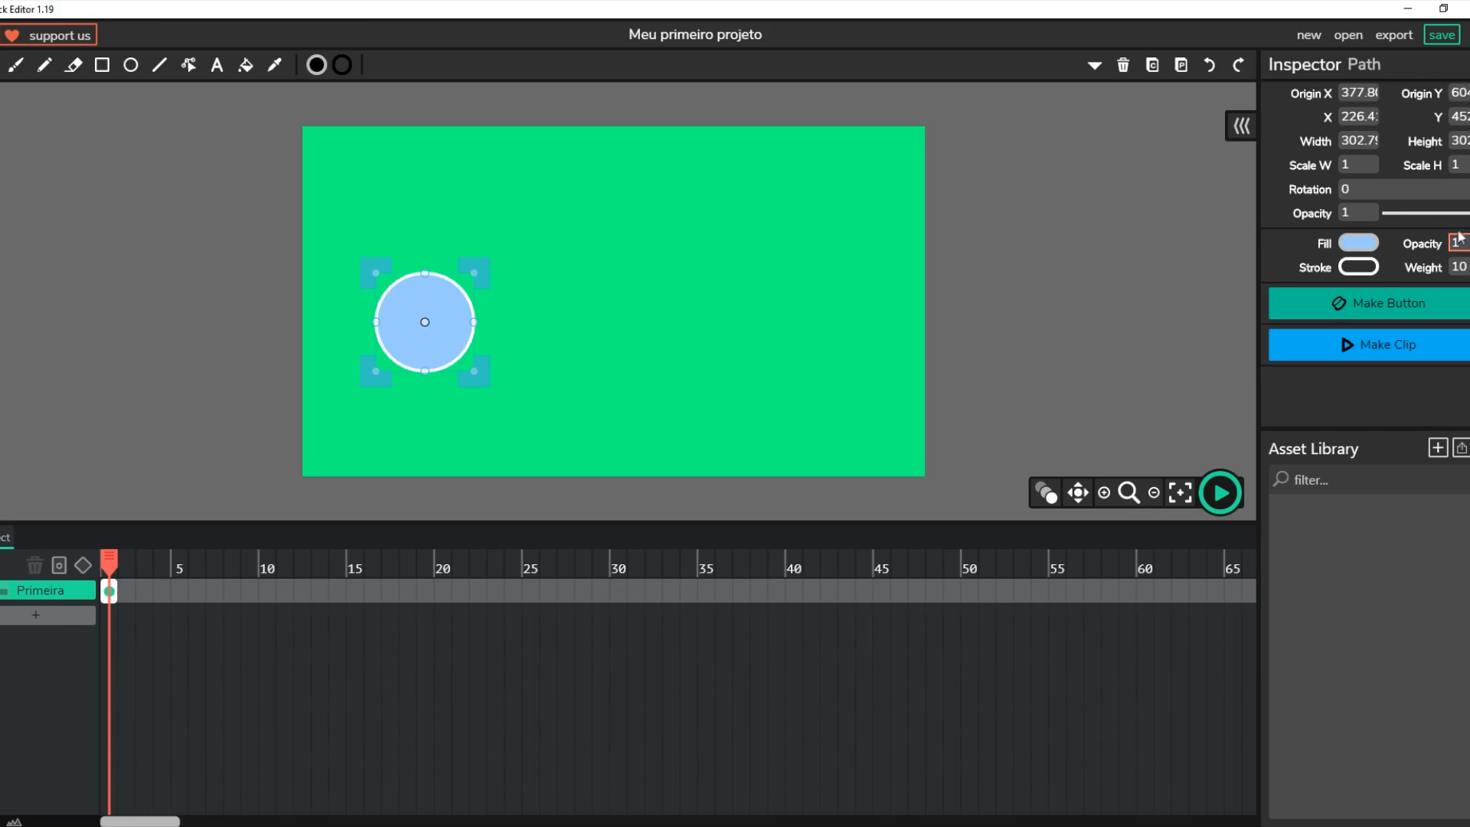
pyautogui.moveTo(1458, 213)
pyautogui.mouseDown()
pyautogui.moveTo(1384, 214)
pyautogui.moveTo(1469, 214)
pyautogui.mouseUp()
# Try width scales of 6 and 2 on the circle, then set its width scale back to 1.
pyautogui.doubleClick(1352, 167)
pyautogui.write('6')
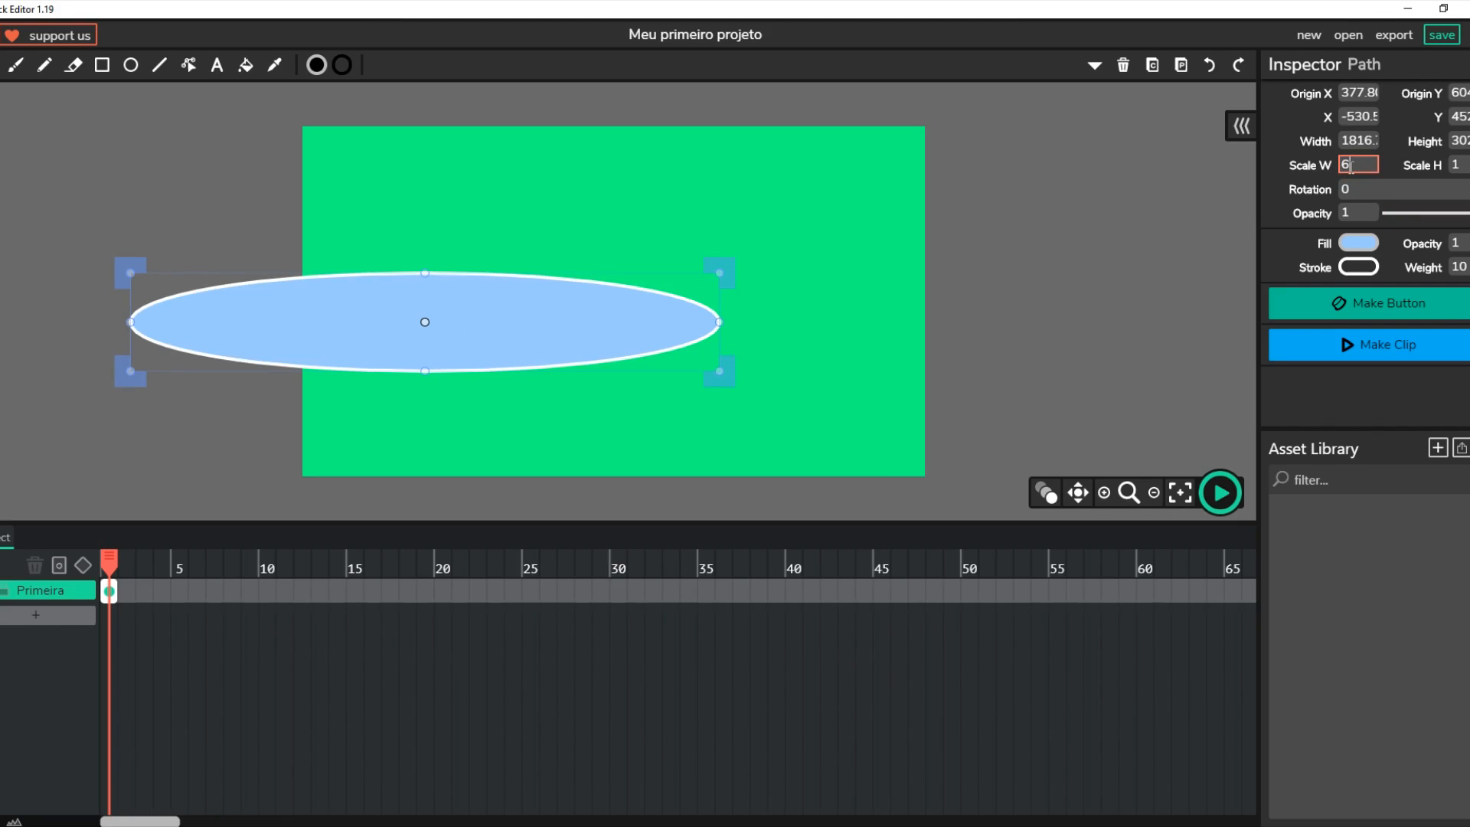
pyautogui.press('BackSpace')
pyautogui.write('2')
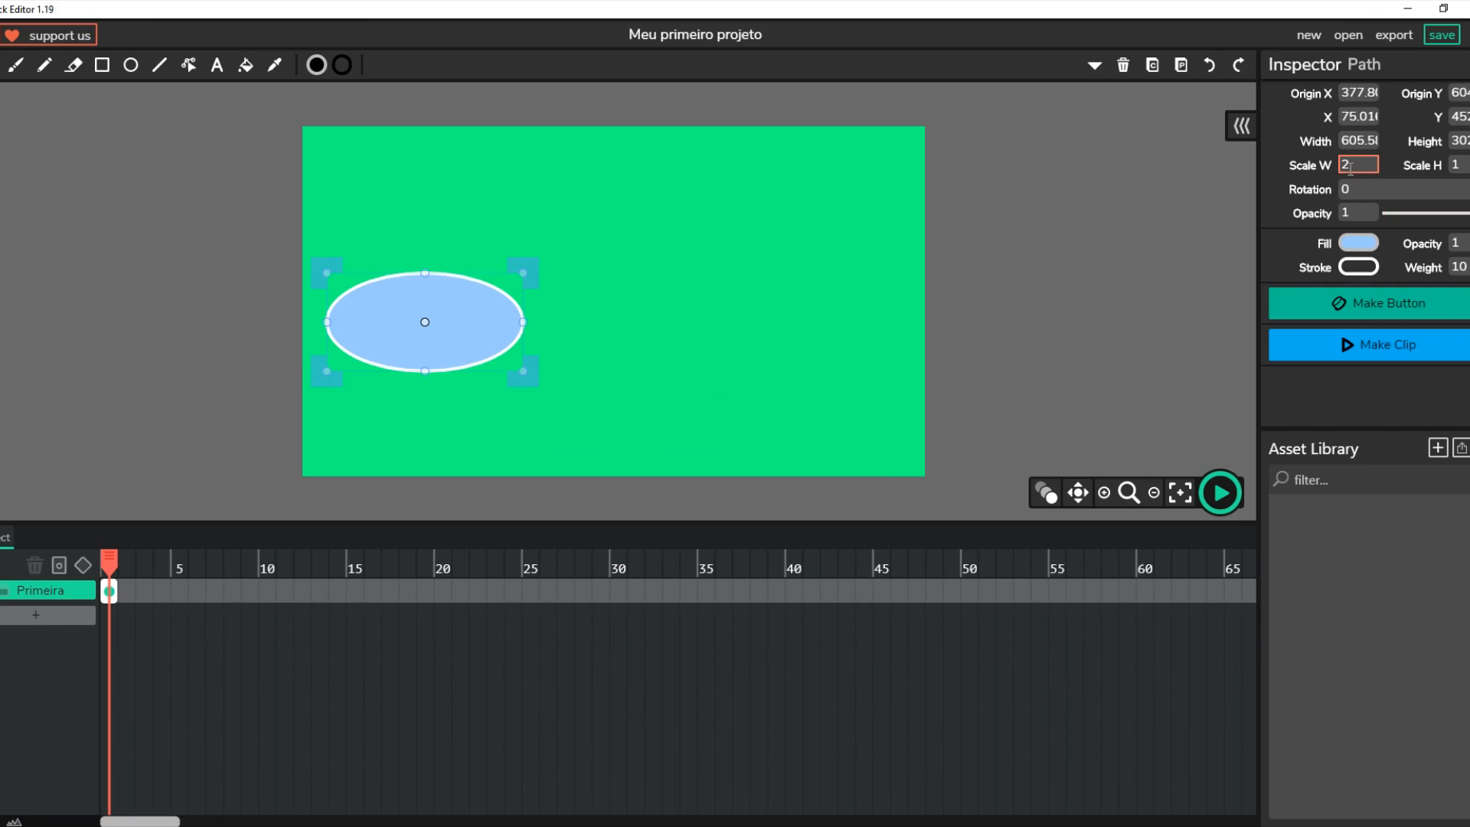
pyautogui.write('1')
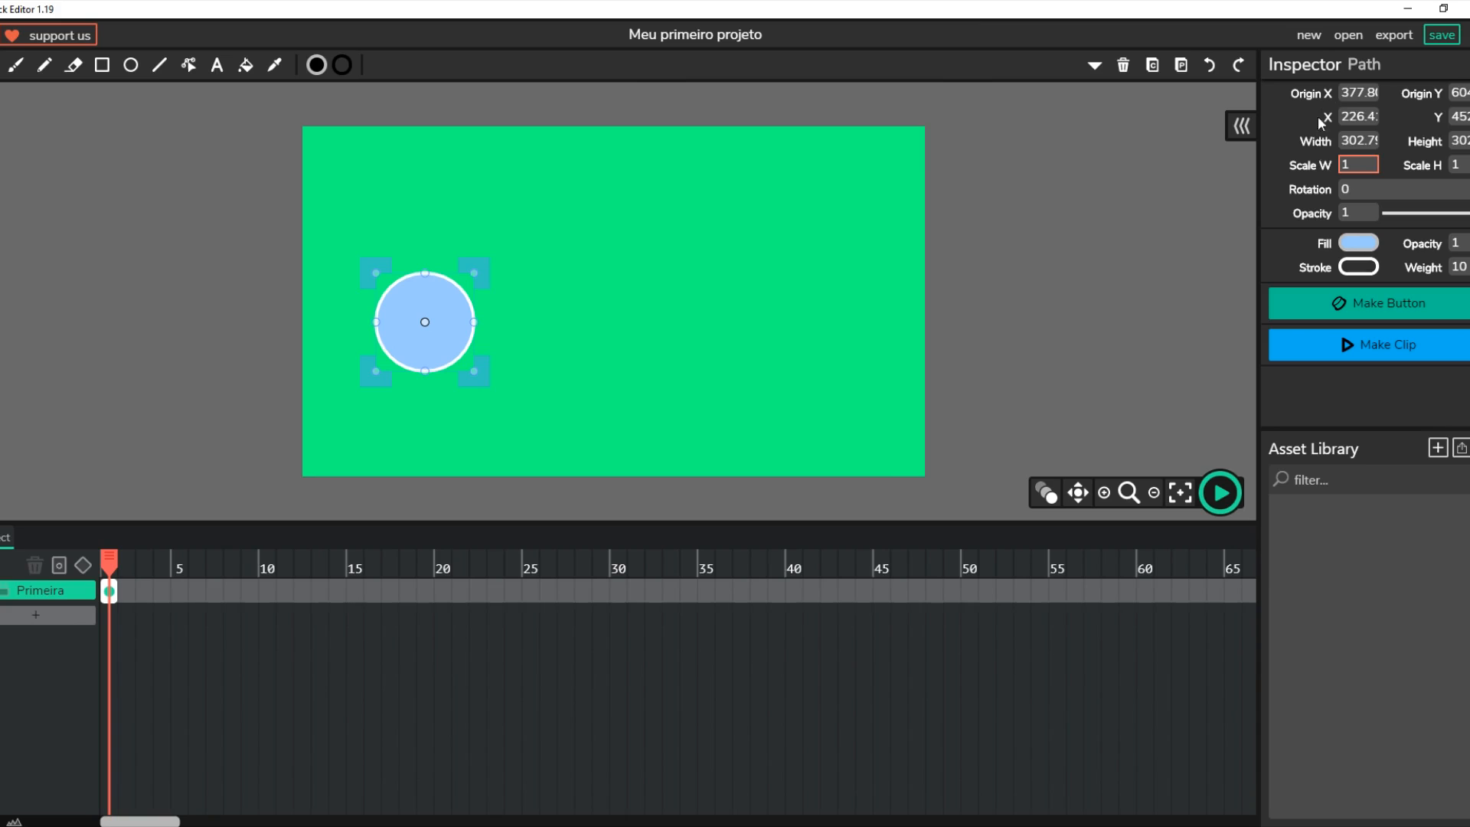
# Set the circle's origin to X 500, Y 500, and then its position to X 50, Y 50.
pyautogui.click(1347, 94)
pyautogui.hotkey('ctrl', 'a')
pyautogui.write('500')
pyautogui.press('Tab')
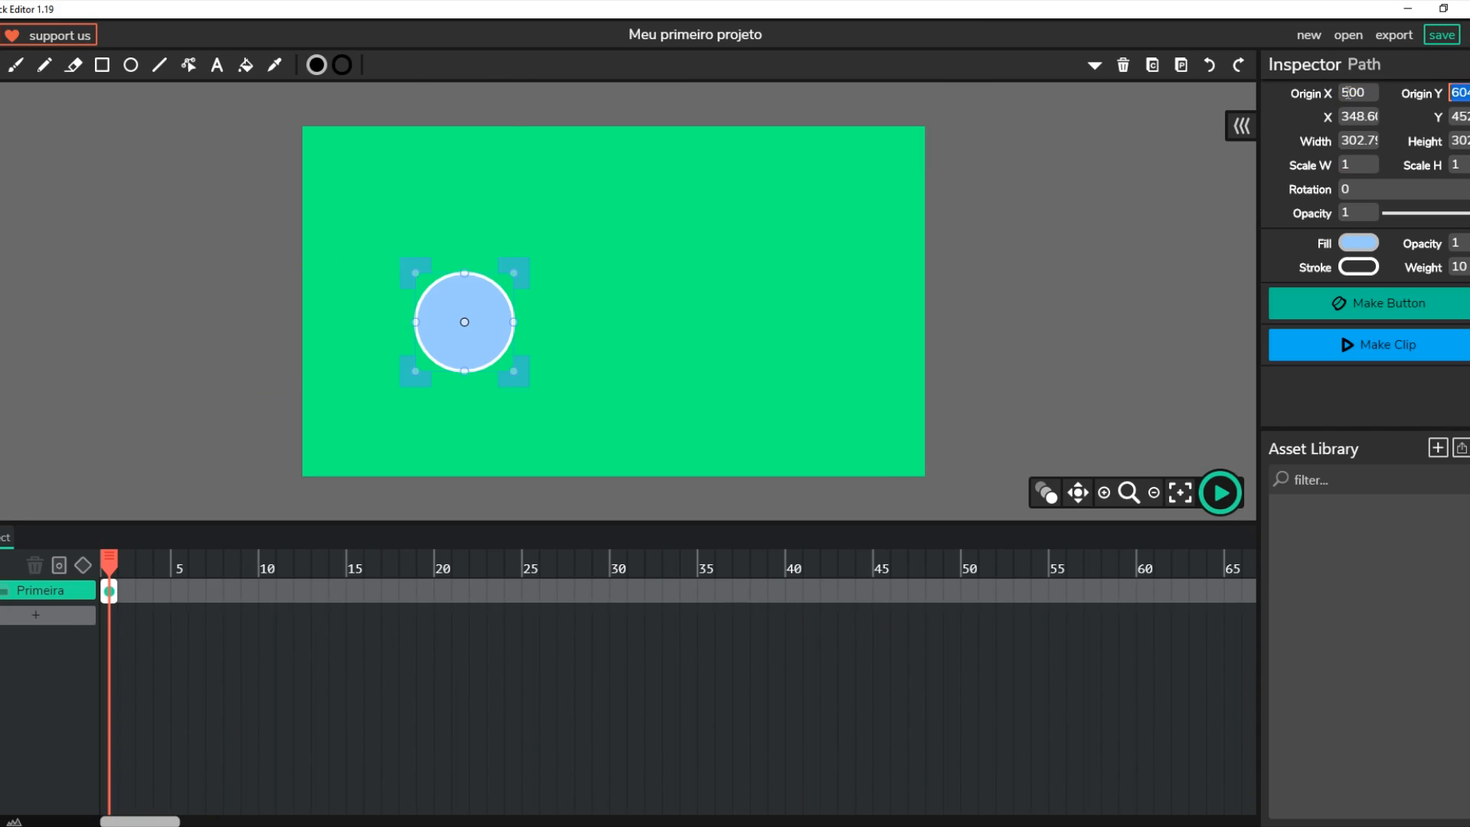
pyautogui.write('500')
pyautogui.click(1353, 116)
pyautogui.hotkey('ctrl', 'a')
pyautogui.write('50')
pyautogui.press('Tab')
pyautogui.write('50')
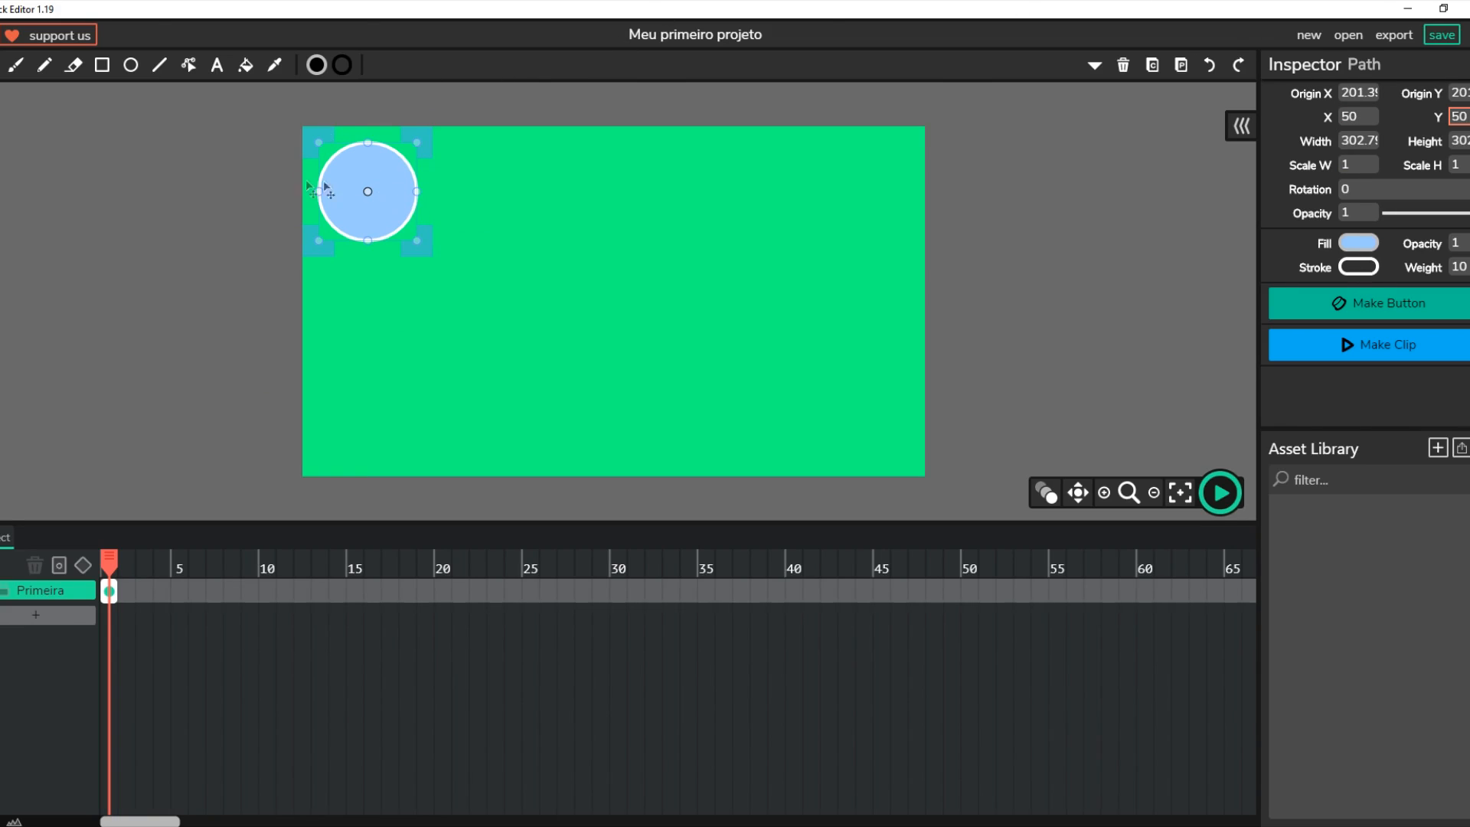
# Move the light blue circle to the middle of the canvas, at about X 813, Y 367, and reselect it.
pyautogui.moveTo(388, 224); pyautogui.dragTo(638, 322)
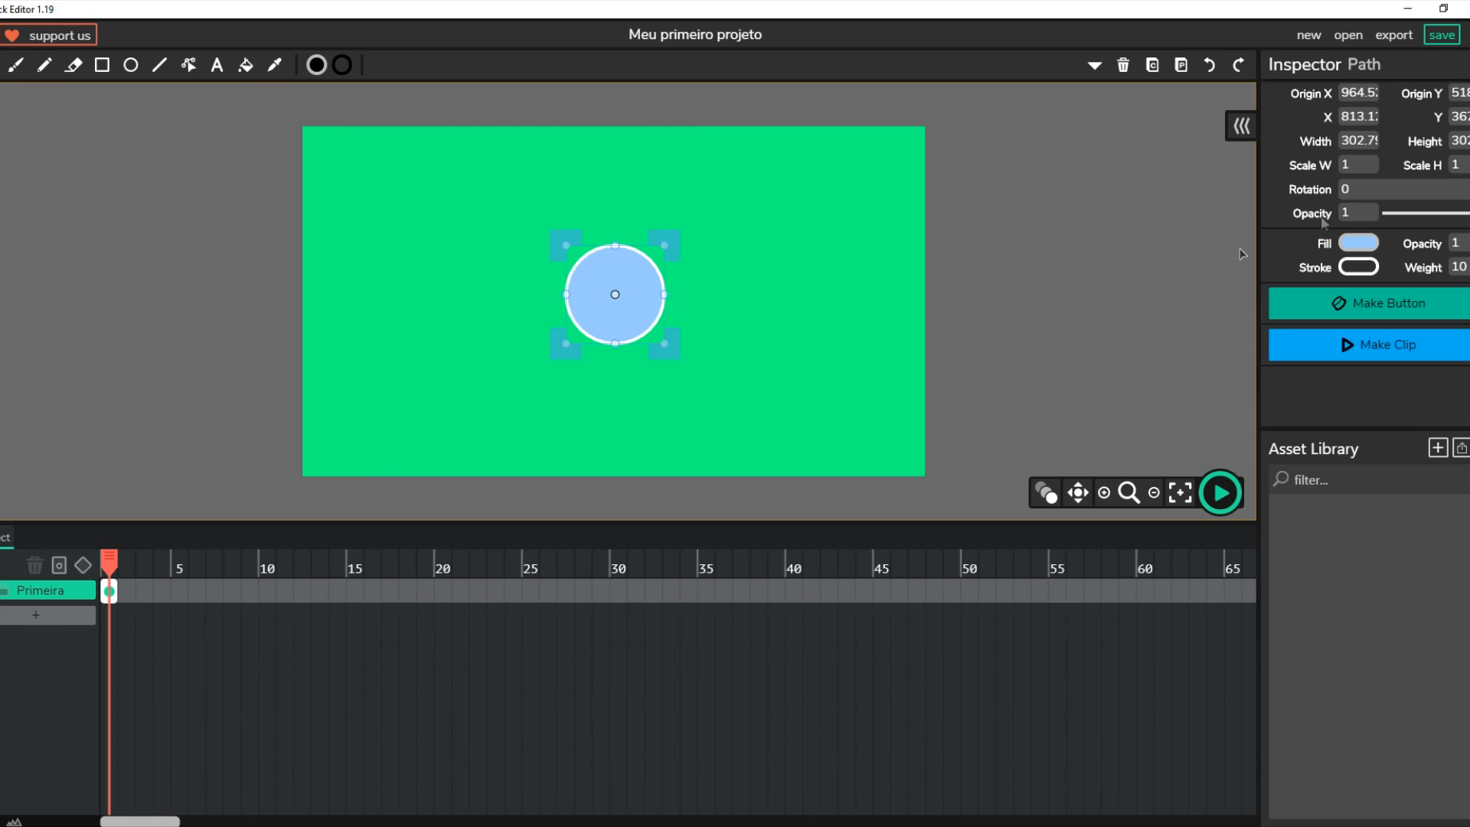
pyautogui.moveTo(467, 196); pyautogui.dragTo(634, 326)
pyautogui.click(272, 211)
pyautogui.click(131, 65)
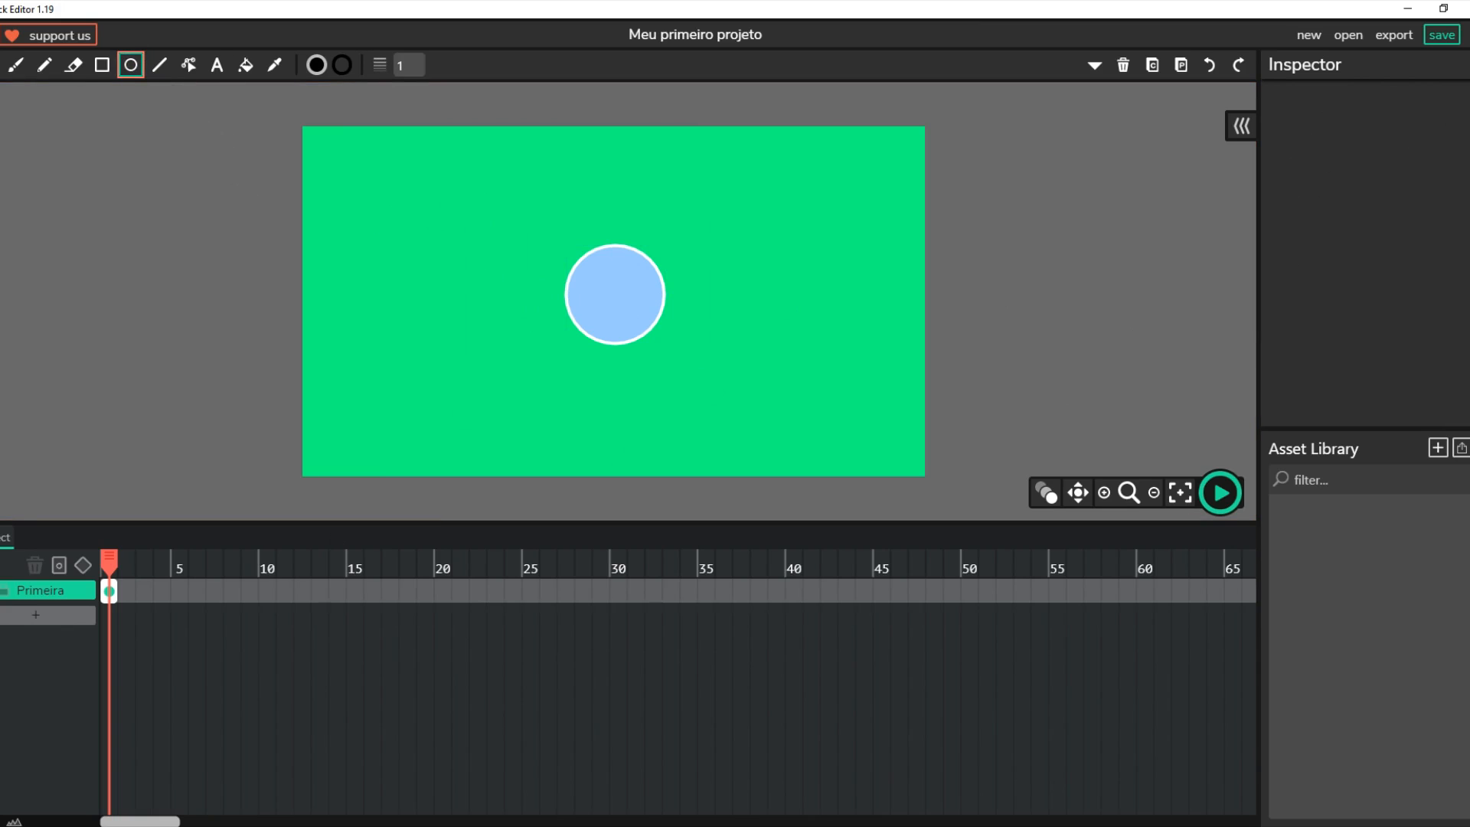
pyautogui.press('c')
pyautogui.moveTo(456, 222); pyautogui.dragTo(791, 452)
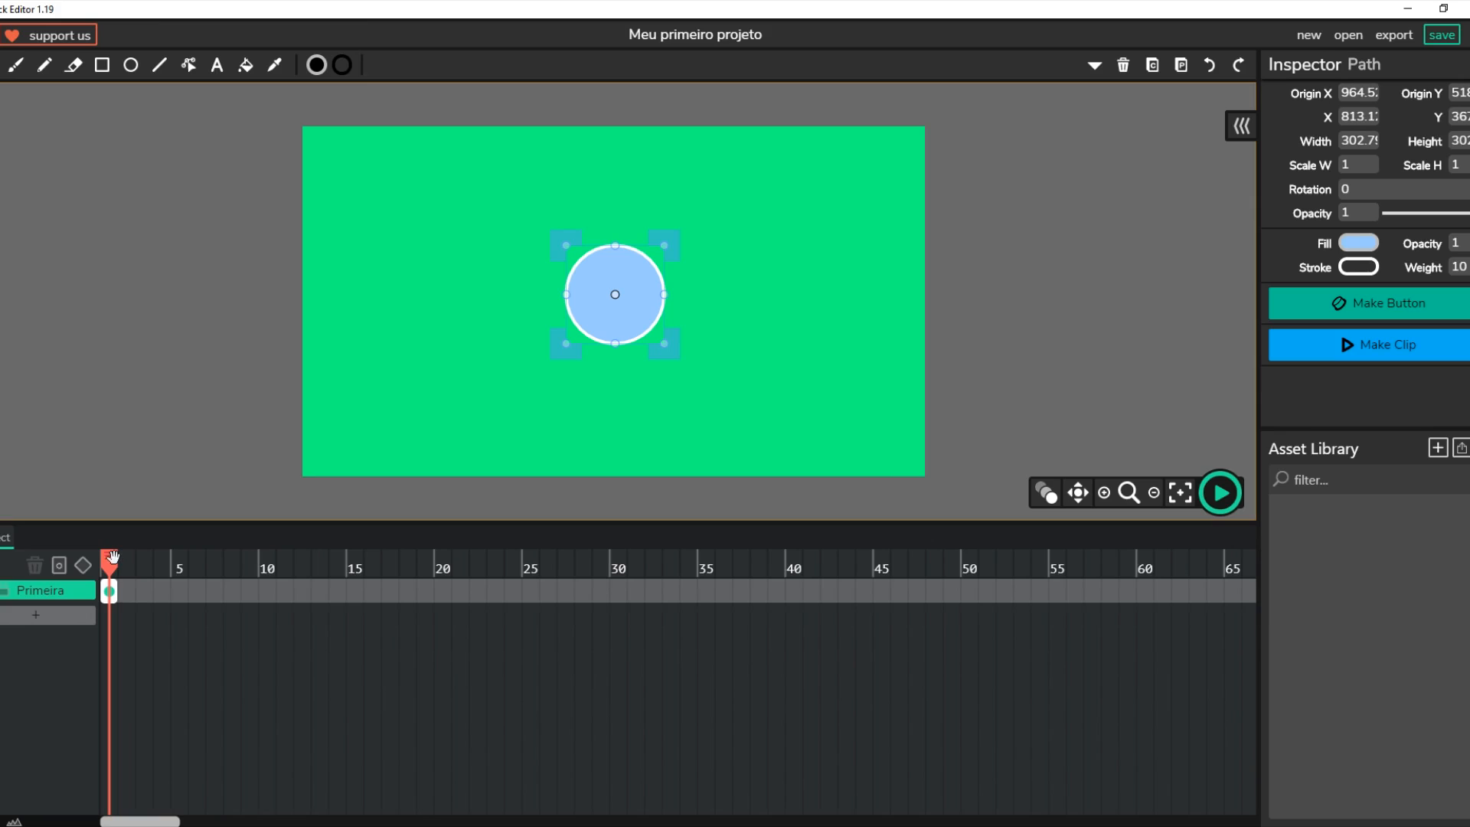
# Add frame 2 to the Primeira layer, draw a black circle about 325 px wide on it and select the circle.
pyautogui.moveTo(112, 558); pyautogui.dragTo(120, 564)
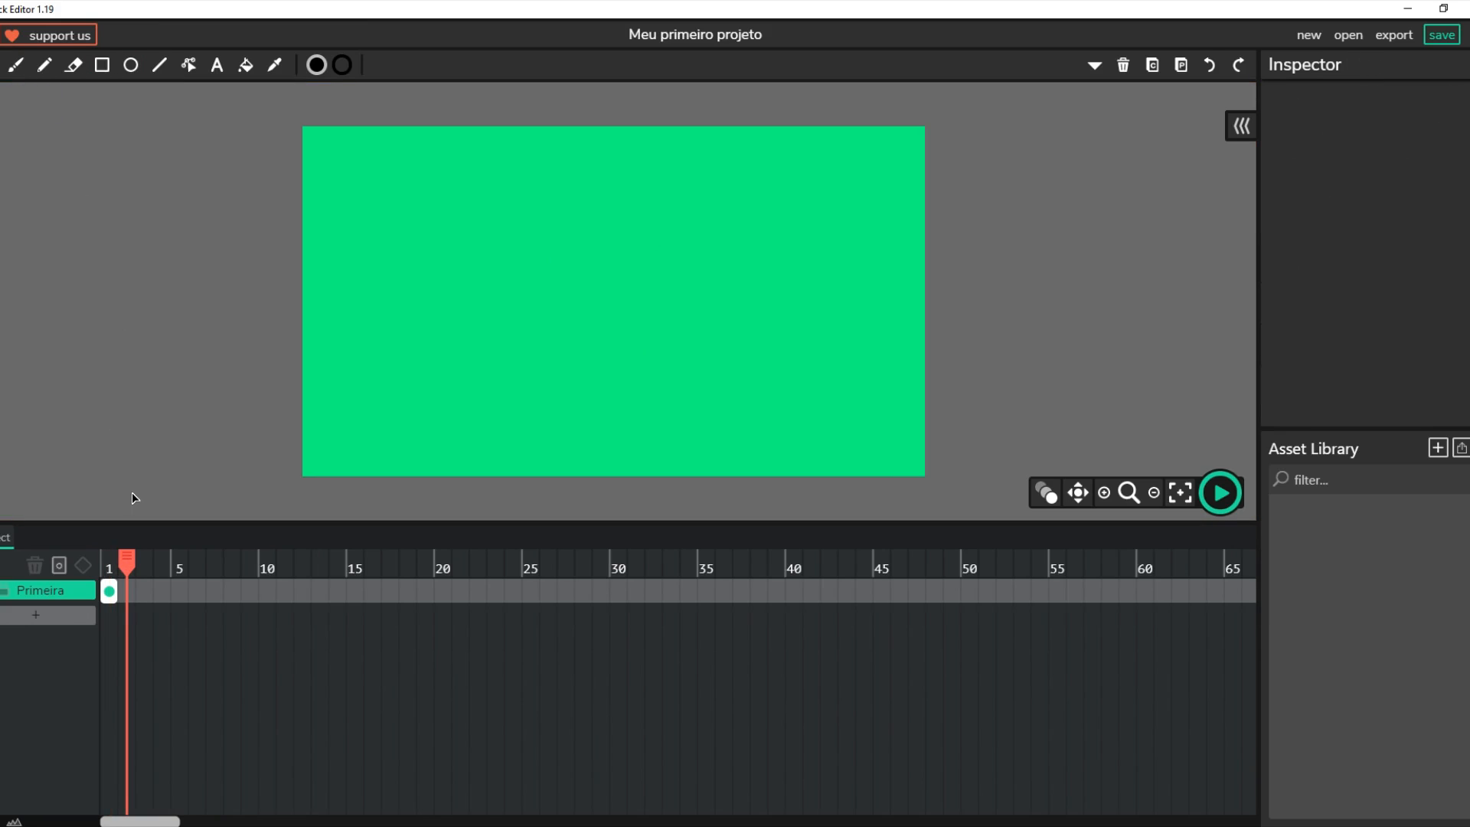
pyautogui.click(126, 591)
pyautogui.click(126, 67)
pyautogui.moveTo(411, 204); pyautogui.dragTo(517, 305)
pyautogui.press('c')
pyautogui.click(456, 269)
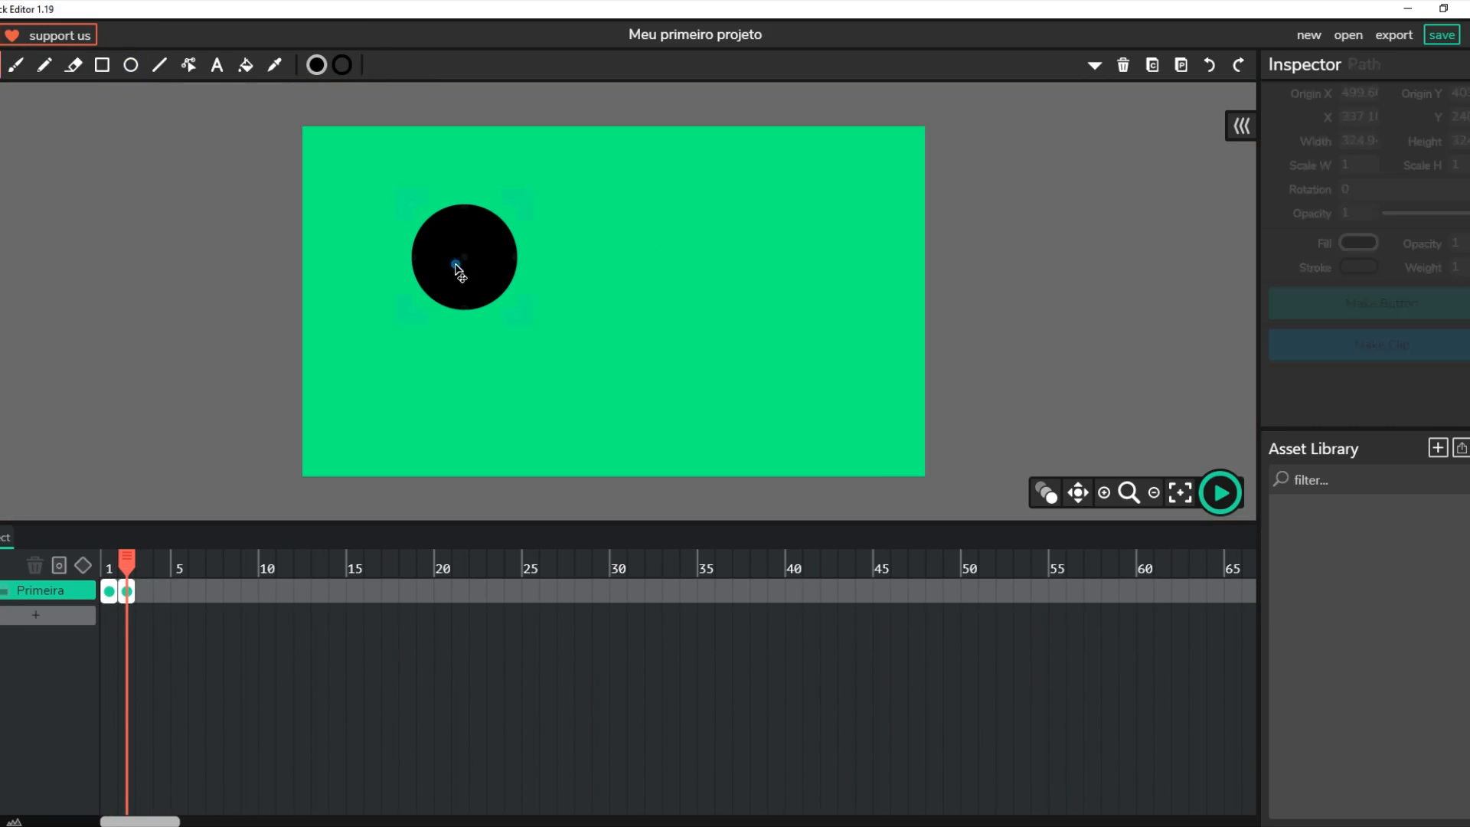
# Give the frame 2 circle a light red fill and a white stroke with a weight of 10.
pyautogui.click(1358, 243)
pyautogui.click(1177, 228)
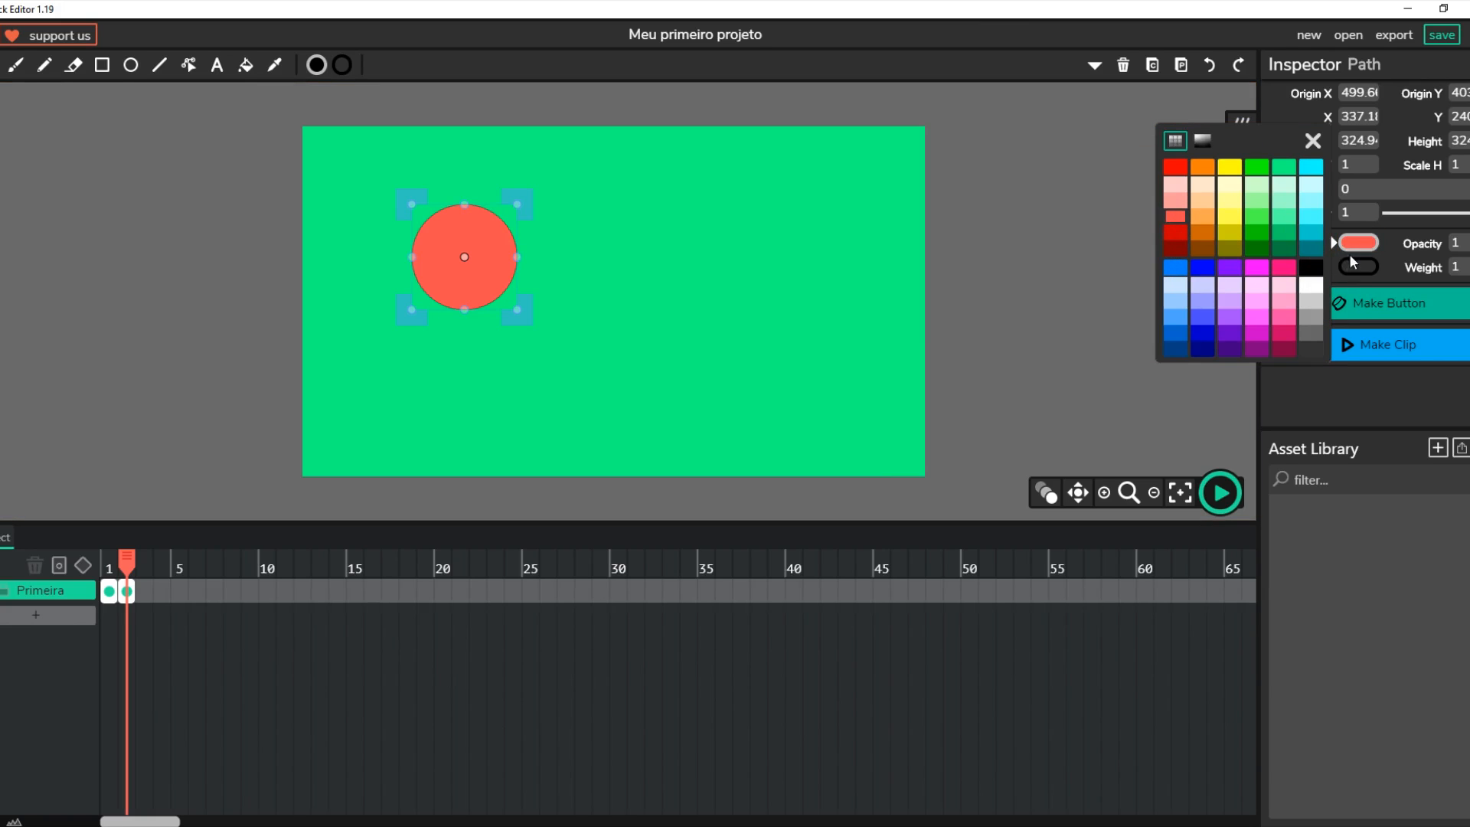
pyautogui.click(1358, 267)
pyautogui.click(1311, 308)
pyautogui.click(1457, 266)
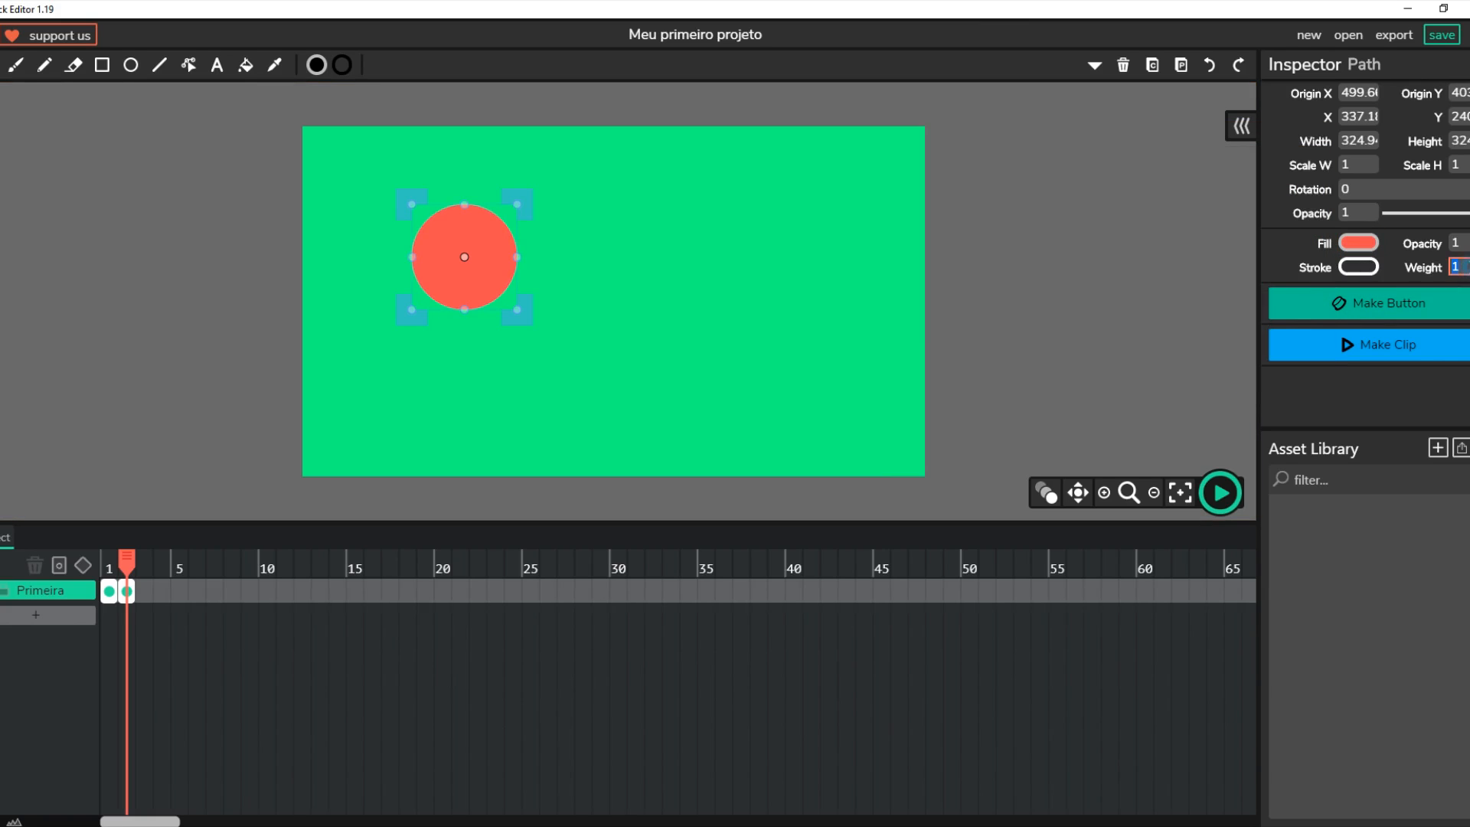
pyautogui.write('10')
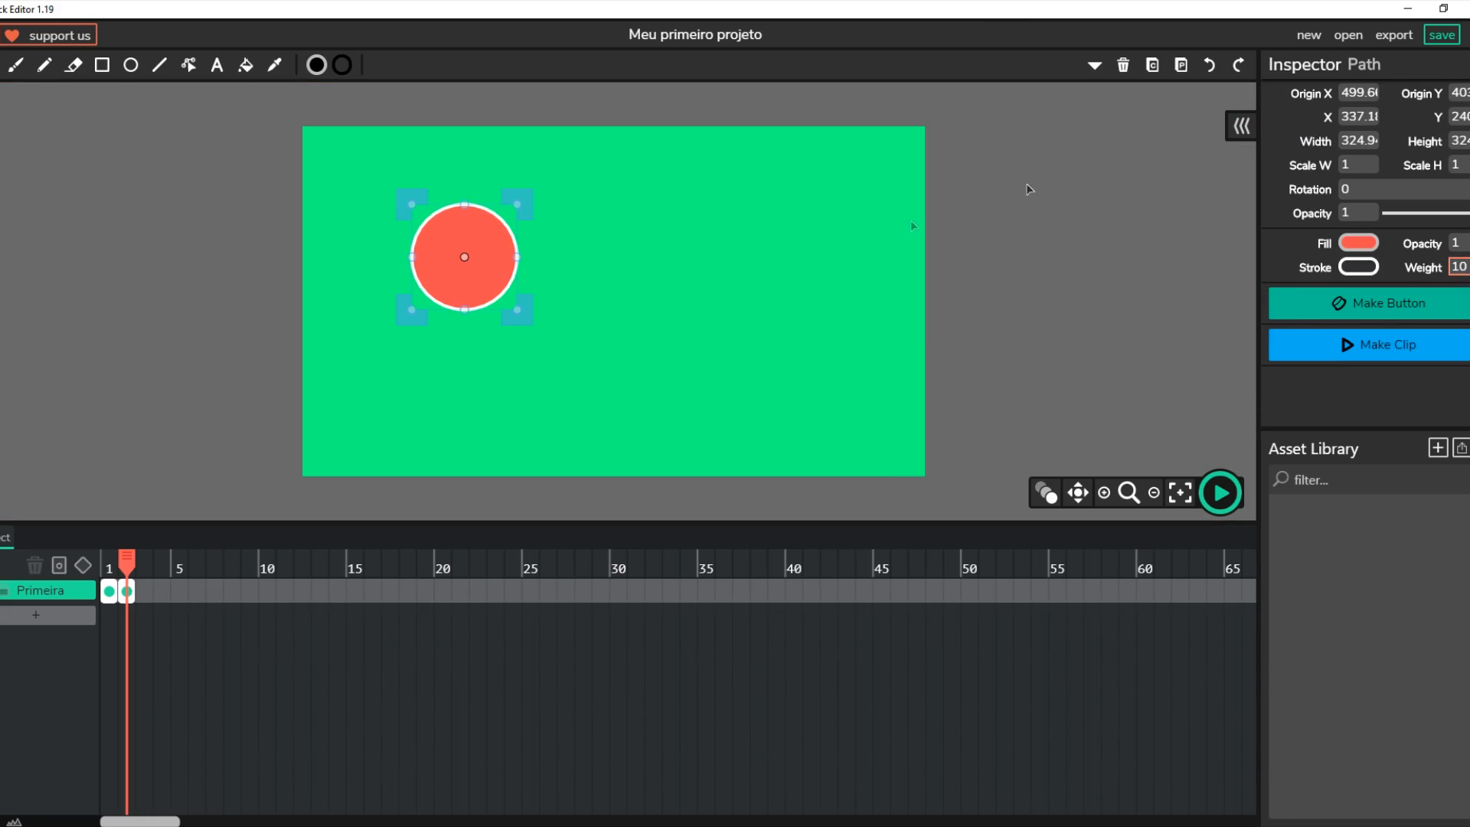
# Move the light blue circle on frame 1 to the canvas's upper-left corner, then return to frame 2.
pyautogui.moveTo(127, 564); pyautogui.dragTo(109, 567)
pyautogui.click(641, 293)
pyautogui.moveTo(640, 293); pyautogui.dragTo(416, 203)
pyautogui.click(508, 233)
pyautogui.click(404, 223)
pyautogui.moveTo(104, 557)
pyautogui.mouseDown()
pyautogui.moveTo(144, 567)
pyautogui.moveTo(108, 566)
pyautogui.moveTo(122, 563)
pyautogui.mouseUp()
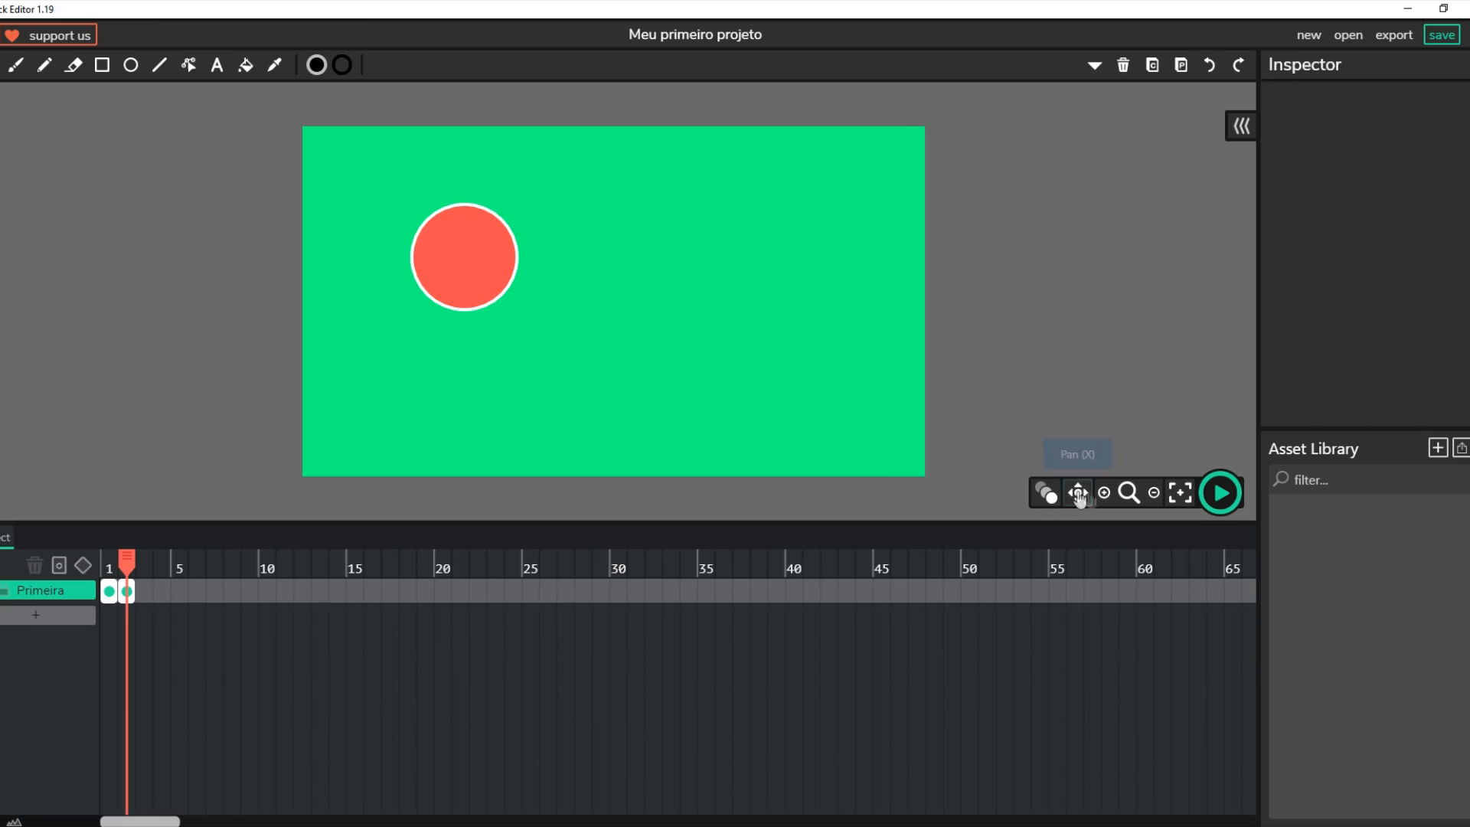
# Turn on onion skinning and shift the red circle slightly down and right to about X 357, Y 282.
pyautogui.click(1057, 498)
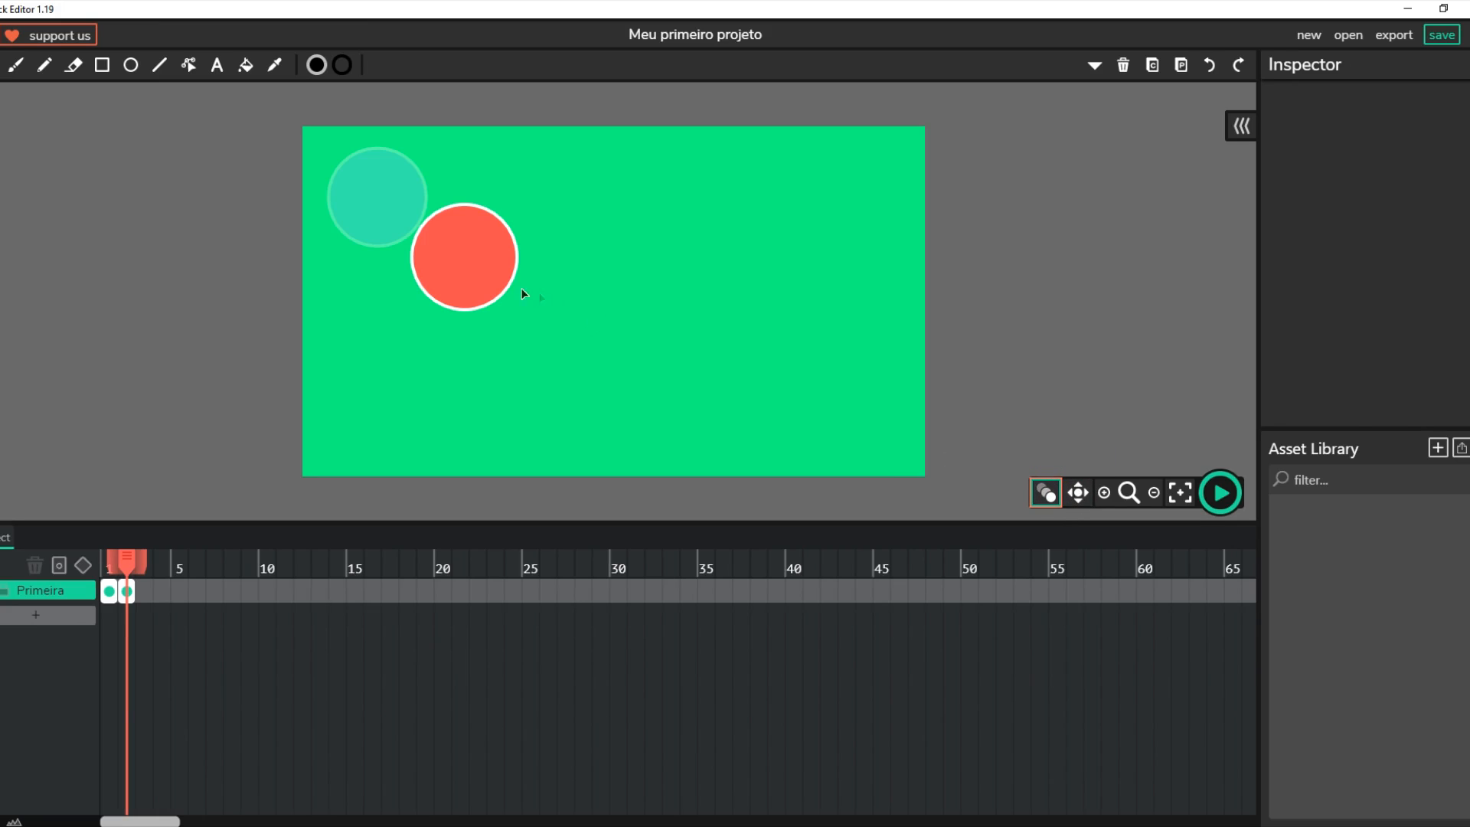
pyautogui.click(477, 273)
pyautogui.moveTo(483, 277); pyautogui.dragTo(487, 284)
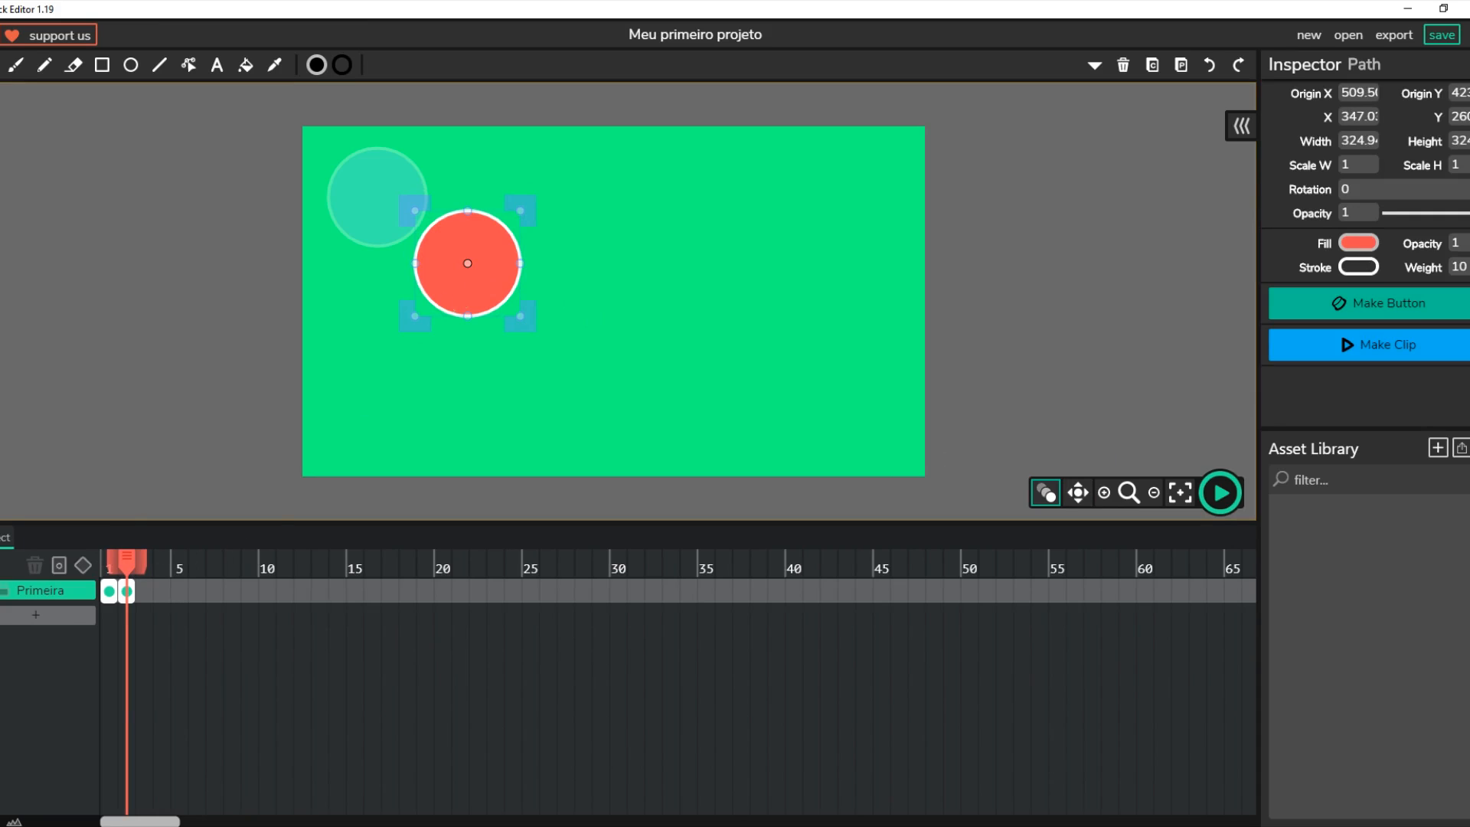
pyautogui.moveTo(490, 288); pyautogui.dragTo(492, 296)
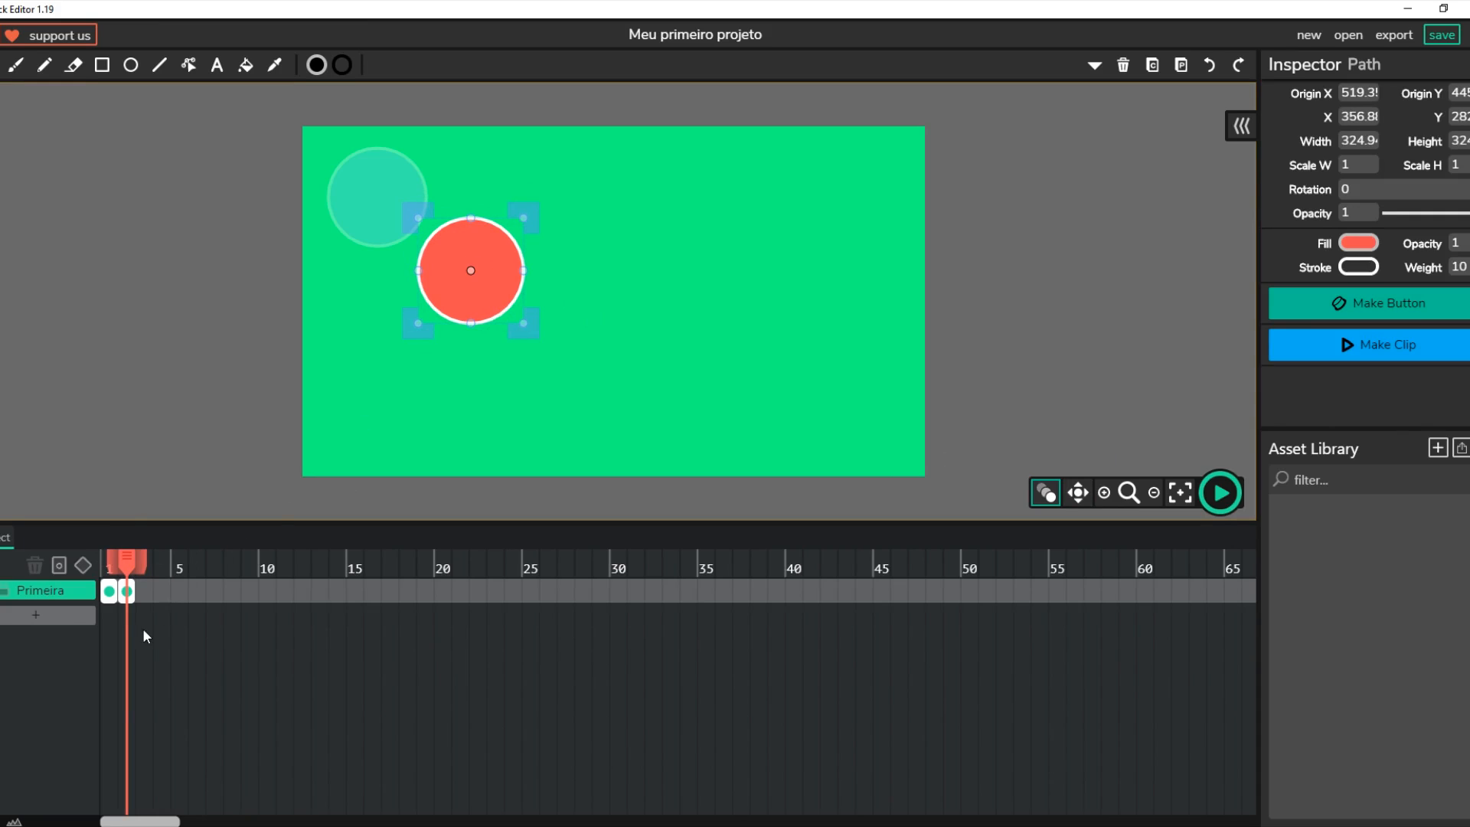
# Add frame 3 to the Primeira layer, draw a circle about 416 px wide below and right of the onion-skinned circle, and select it.
pyautogui.click(145, 592)
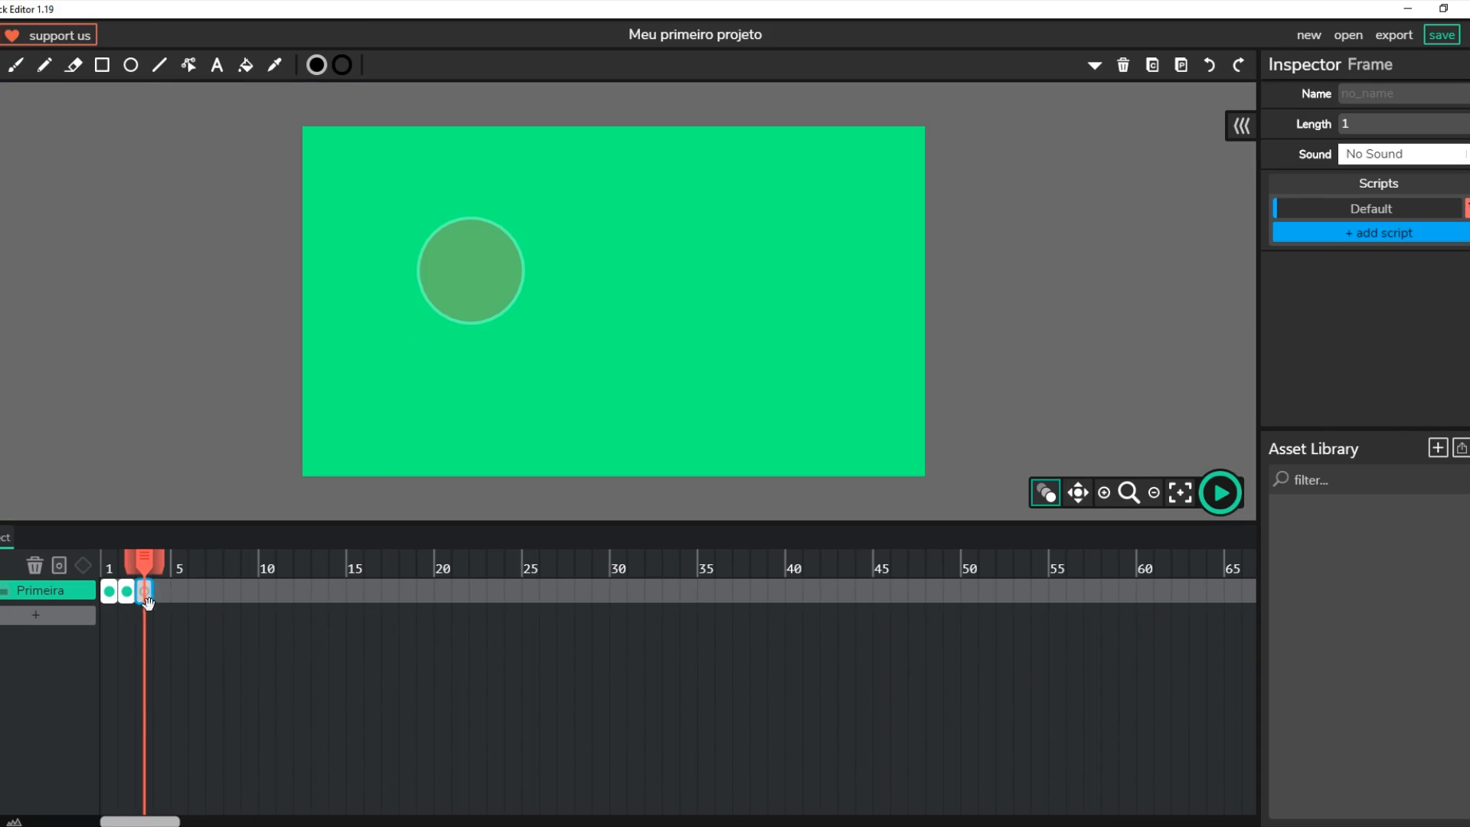
pyautogui.click(131, 65)
pyautogui.moveTo(539, 330); pyautogui.dragTo(616, 406)
pyautogui.click(15, 65)
pyautogui.click(595, 396)
# Give the frame 3 circle a light pink fill and a white stroke with a weight of 10.
pyautogui.click(1358, 243)
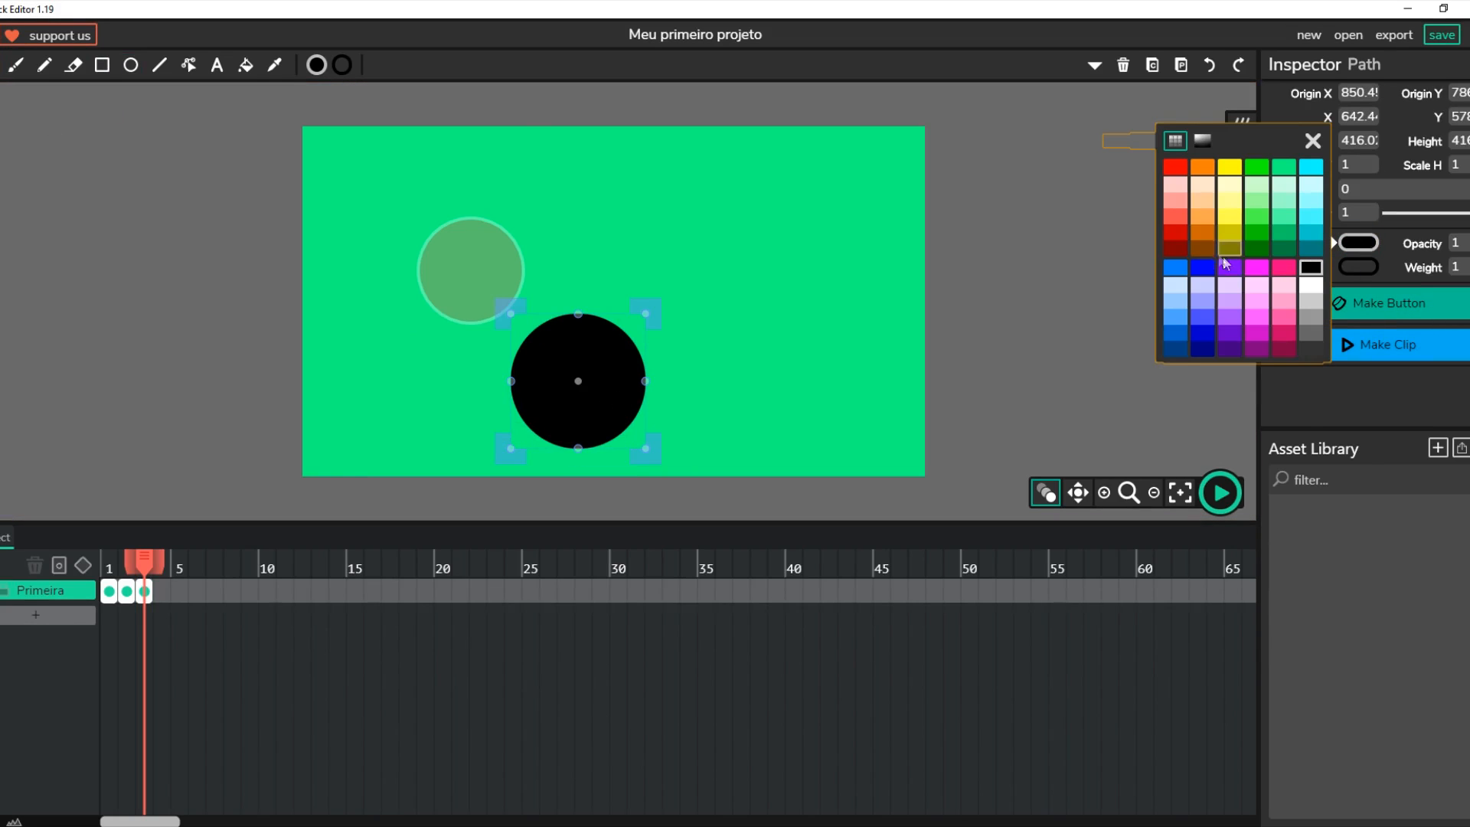
pyautogui.click(1256, 310)
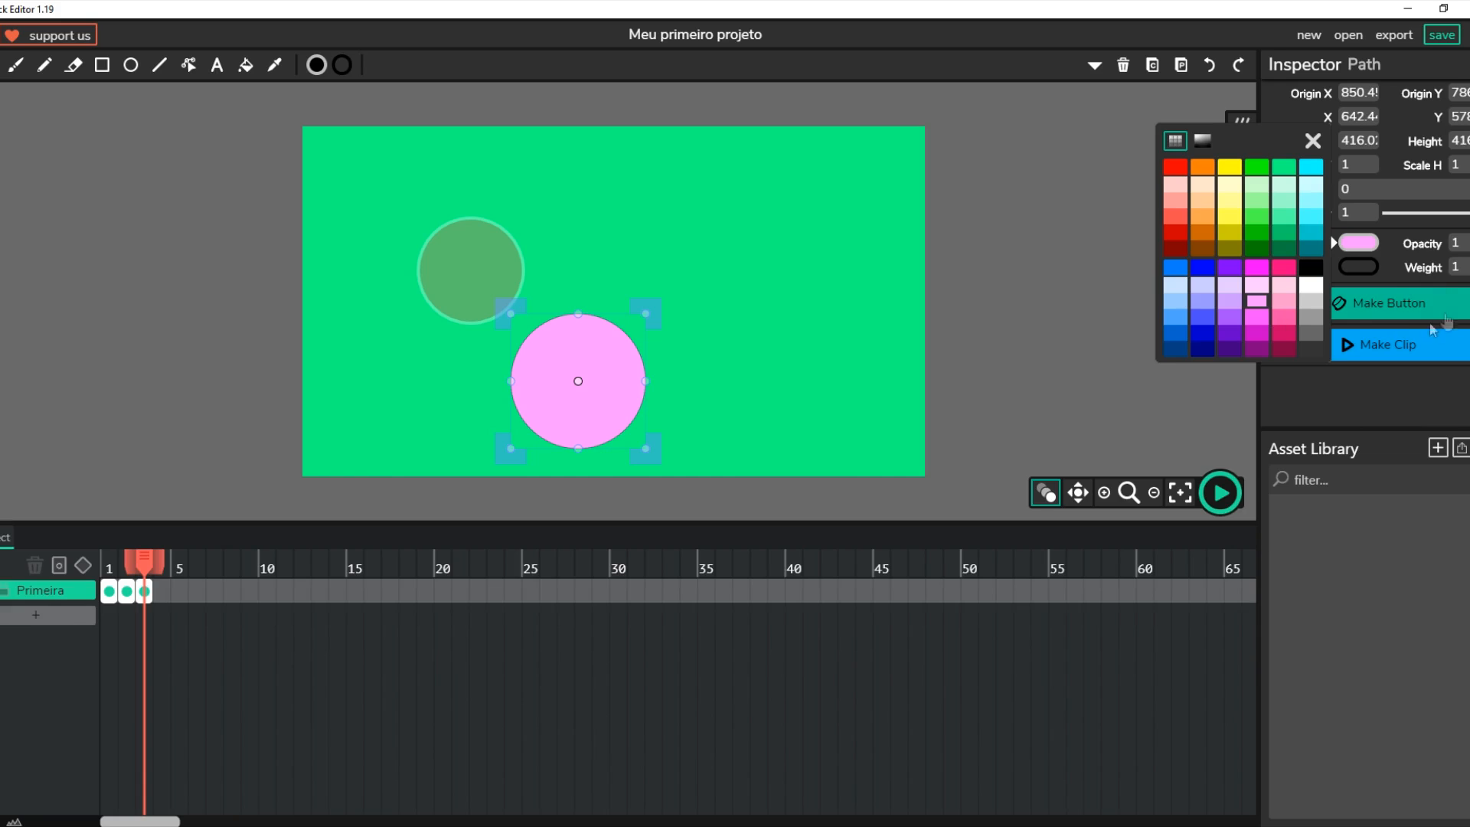
pyautogui.click(1359, 266)
pyautogui.click(1455, 266)
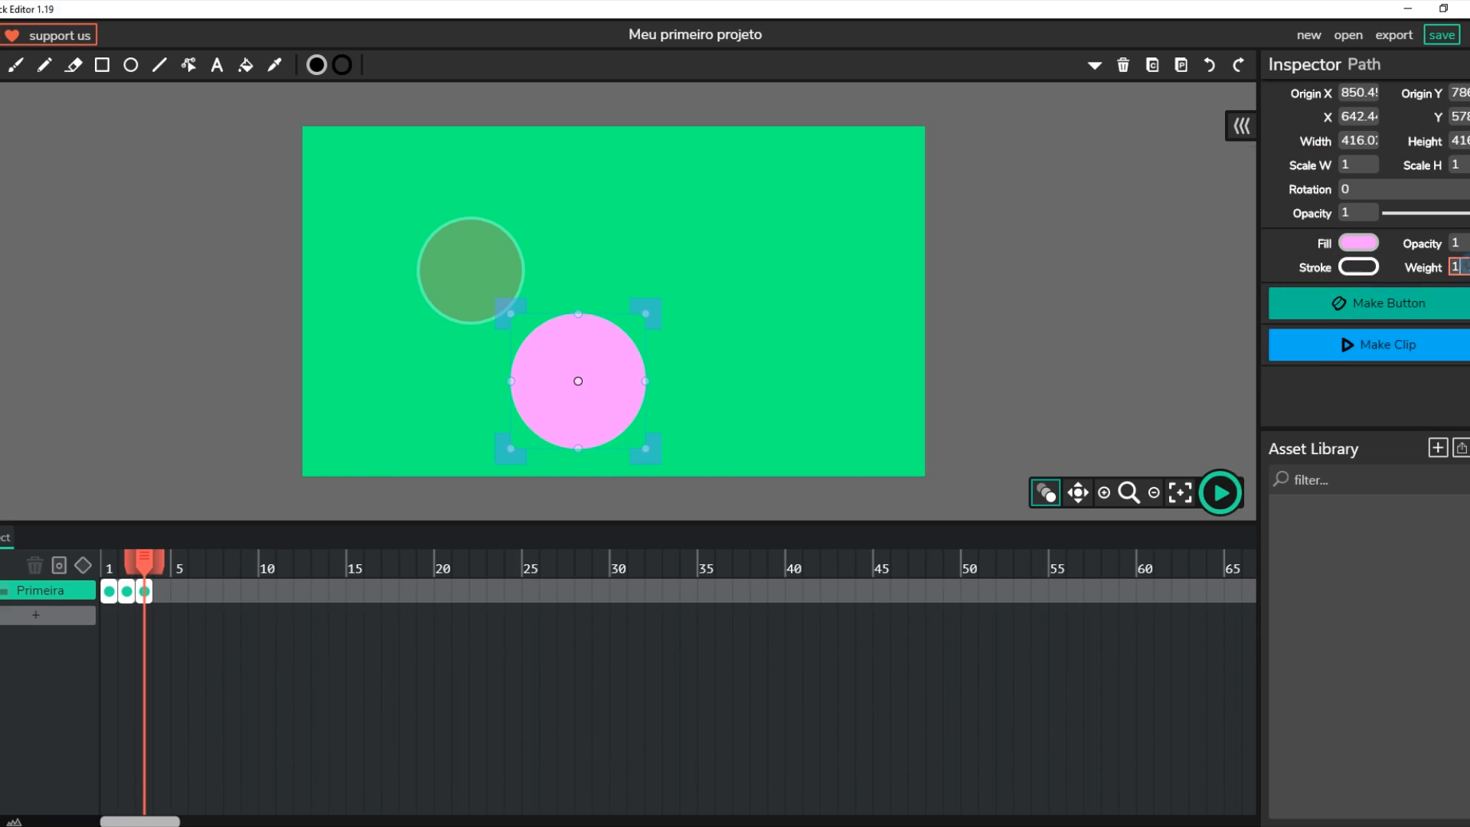
pyautogui.write('0')
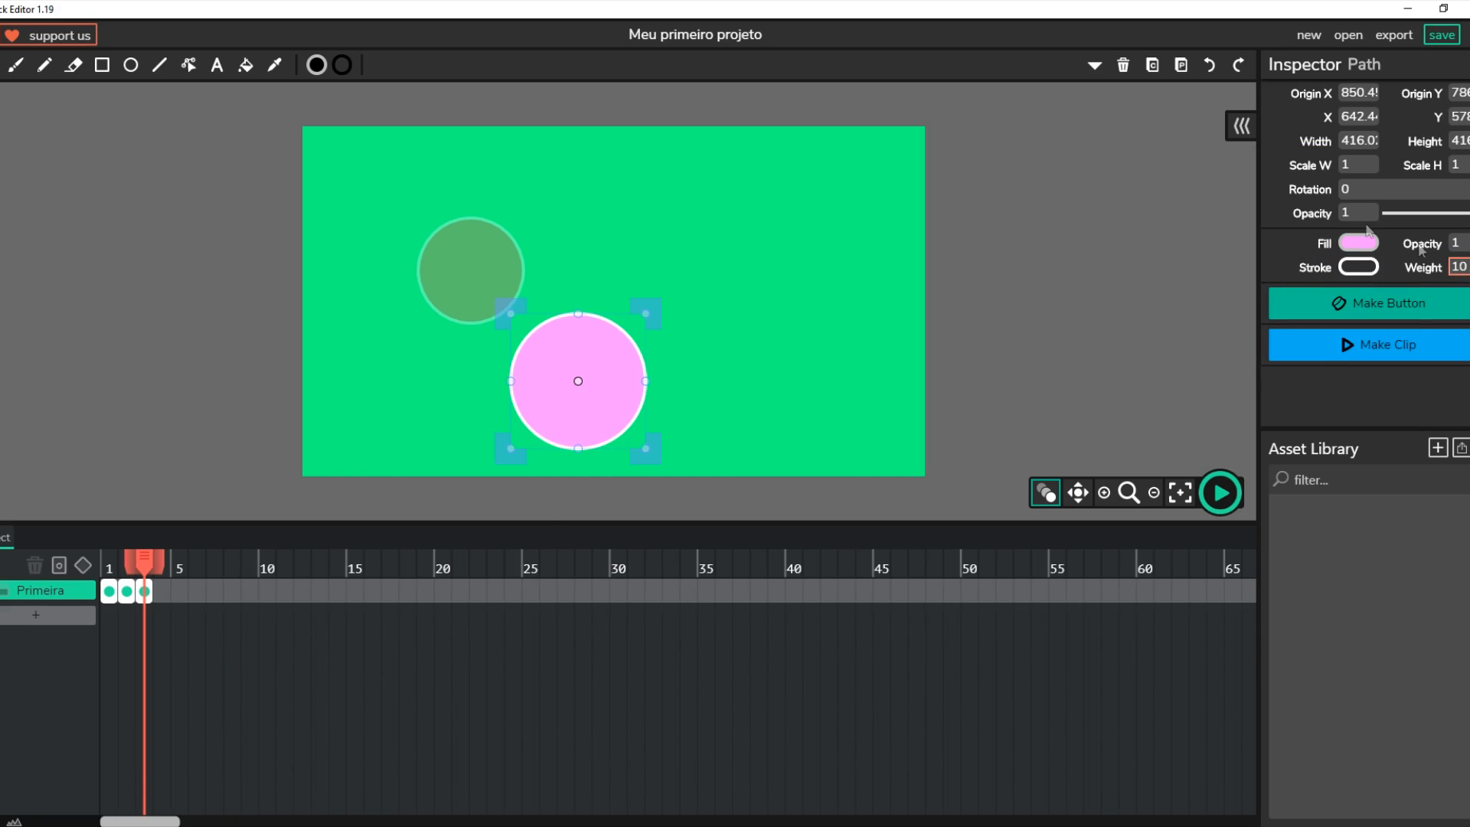
# Turn off onion skinning and preview the three-frame animation from frame 1, then stop playback.
pyautogui.moveTo(144, 562); pyautogui.dragTo(79, 560)
pyautogui.click(1046, 492)
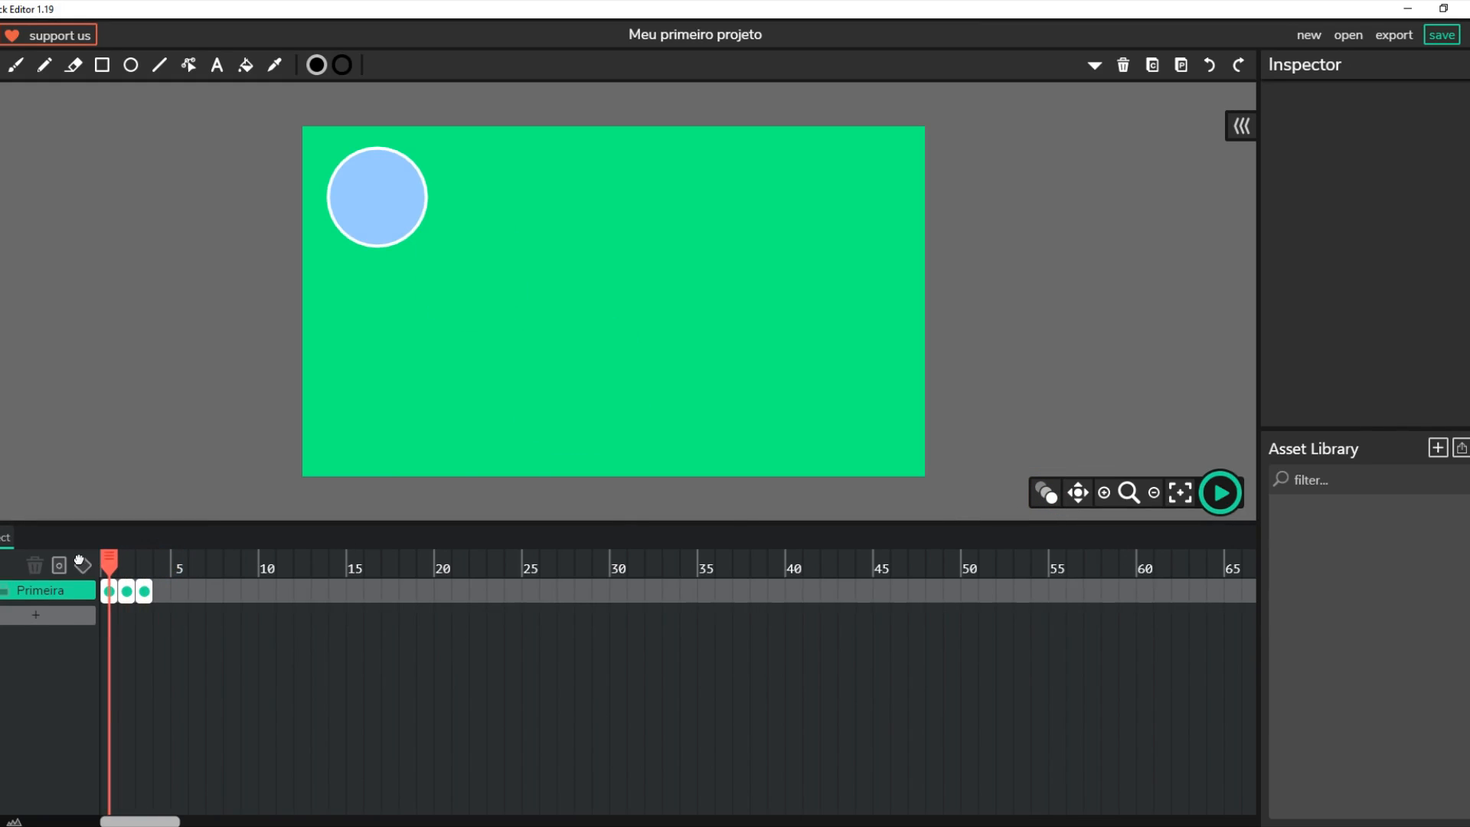
pyautogui.click(1221, 496)
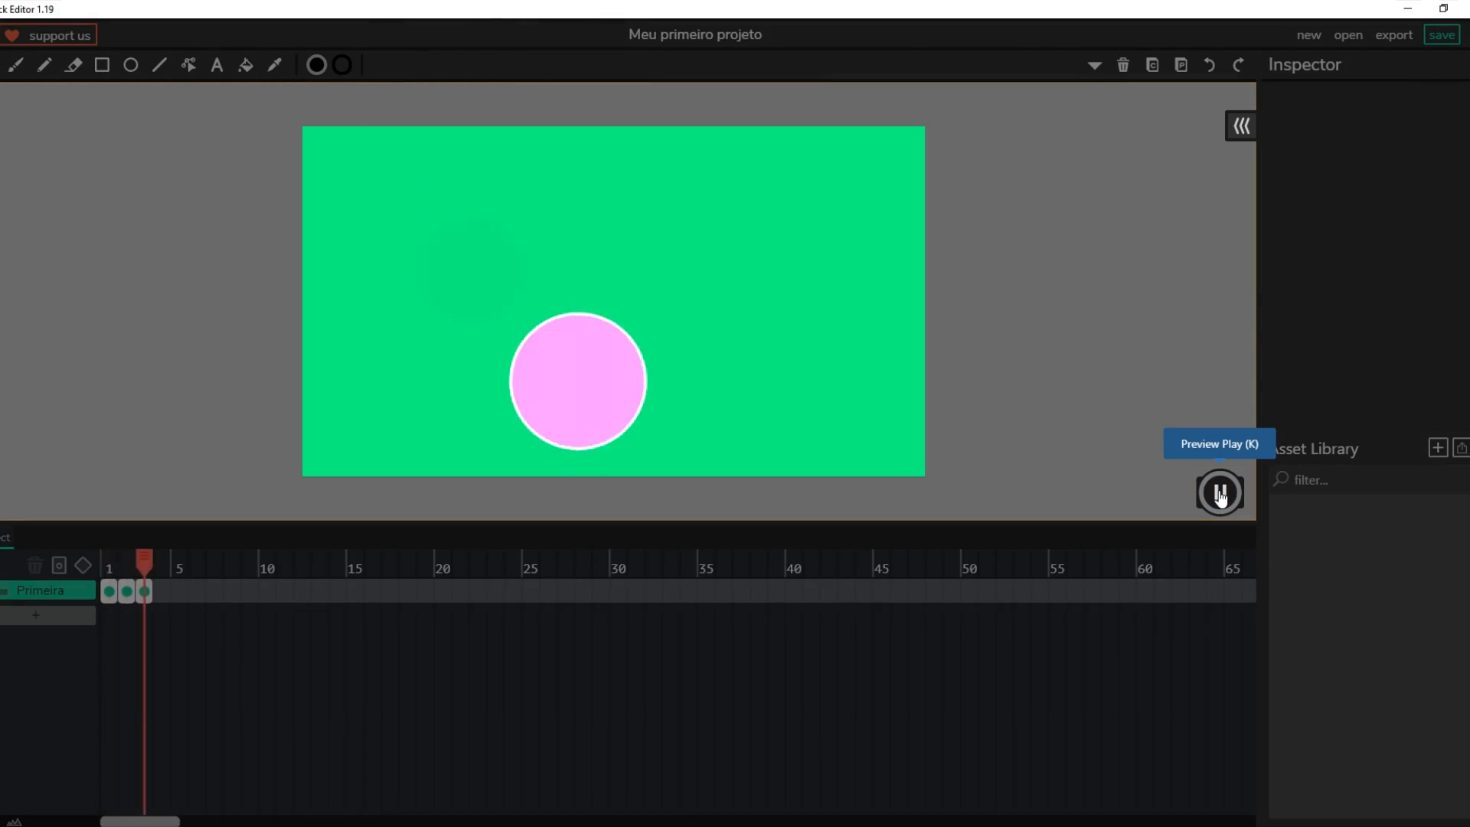
pyautogui.click(1221, 494)
# On a new second layer, create frame 3 and draw a tall, narrow black rectangle just right of the pink circle.
pyautogui.moveTo(123, 559)
pyautogui.mouseDown()
pyautogui.moveTo(108, 562)
pyautogui.moveTo(145, 564)
pyautogui.moveTo(109, 563)
pyautogui.moveTo(142, 586)
pyautogui.moveTo(97, 576)
pyautogui.moveTo(143, 576)
pyautogui.mouseUp()
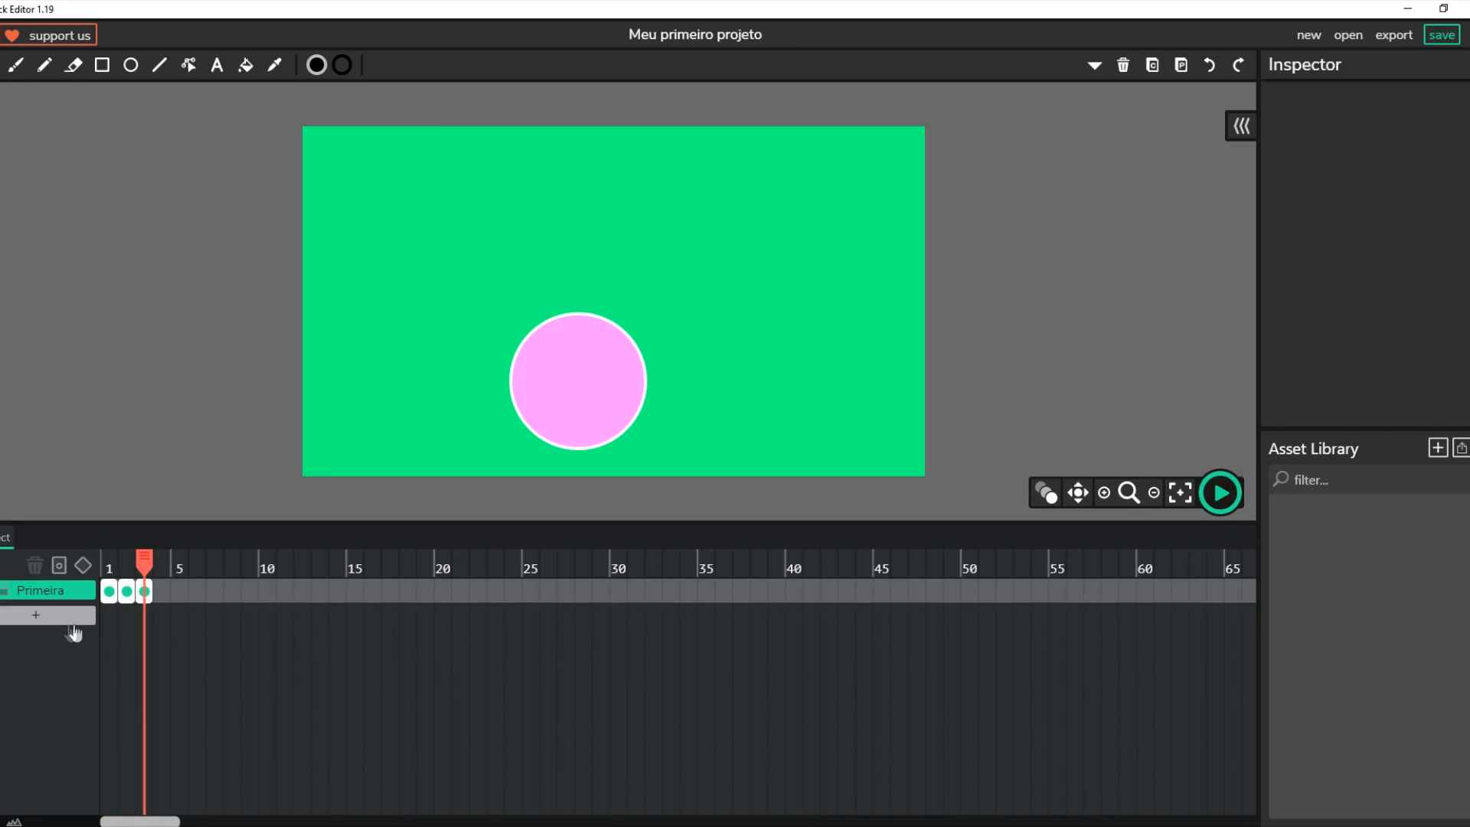
pyautogui.click(31, 621)
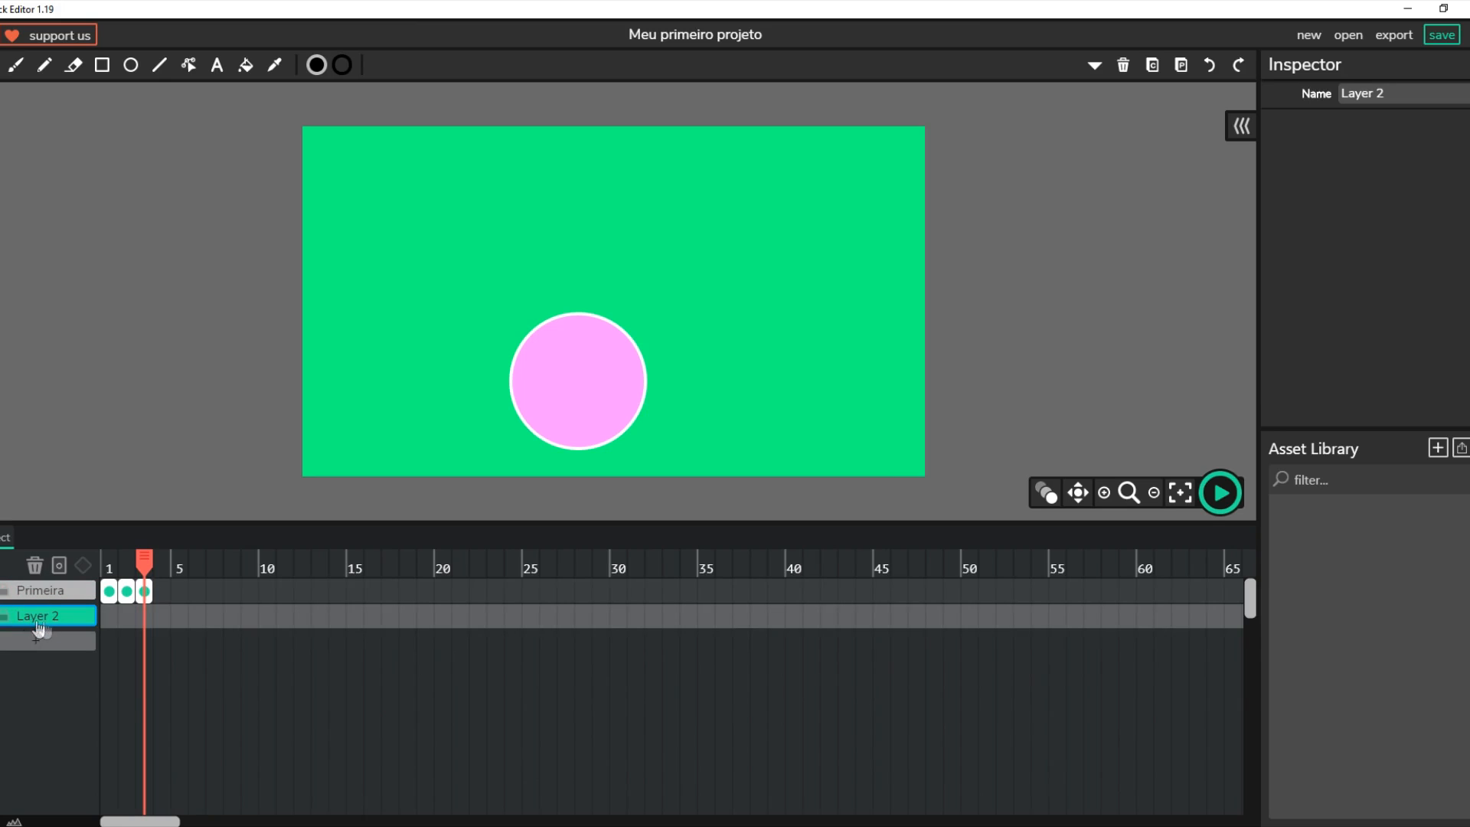
pyautogui.moveTo(111, 622); pyautogui.dragTo(144, 618)
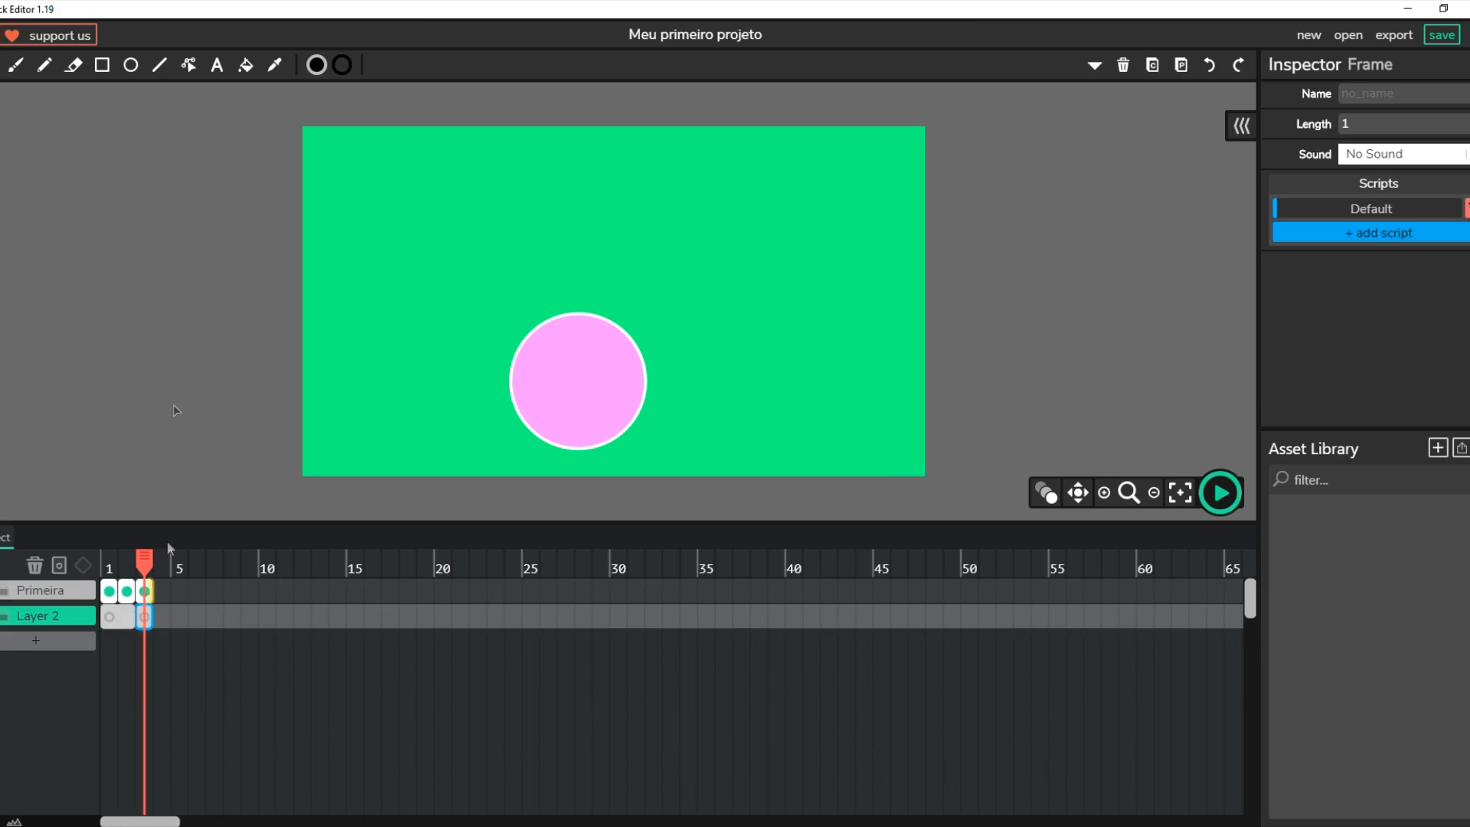
pyautogui.click(102, 66)
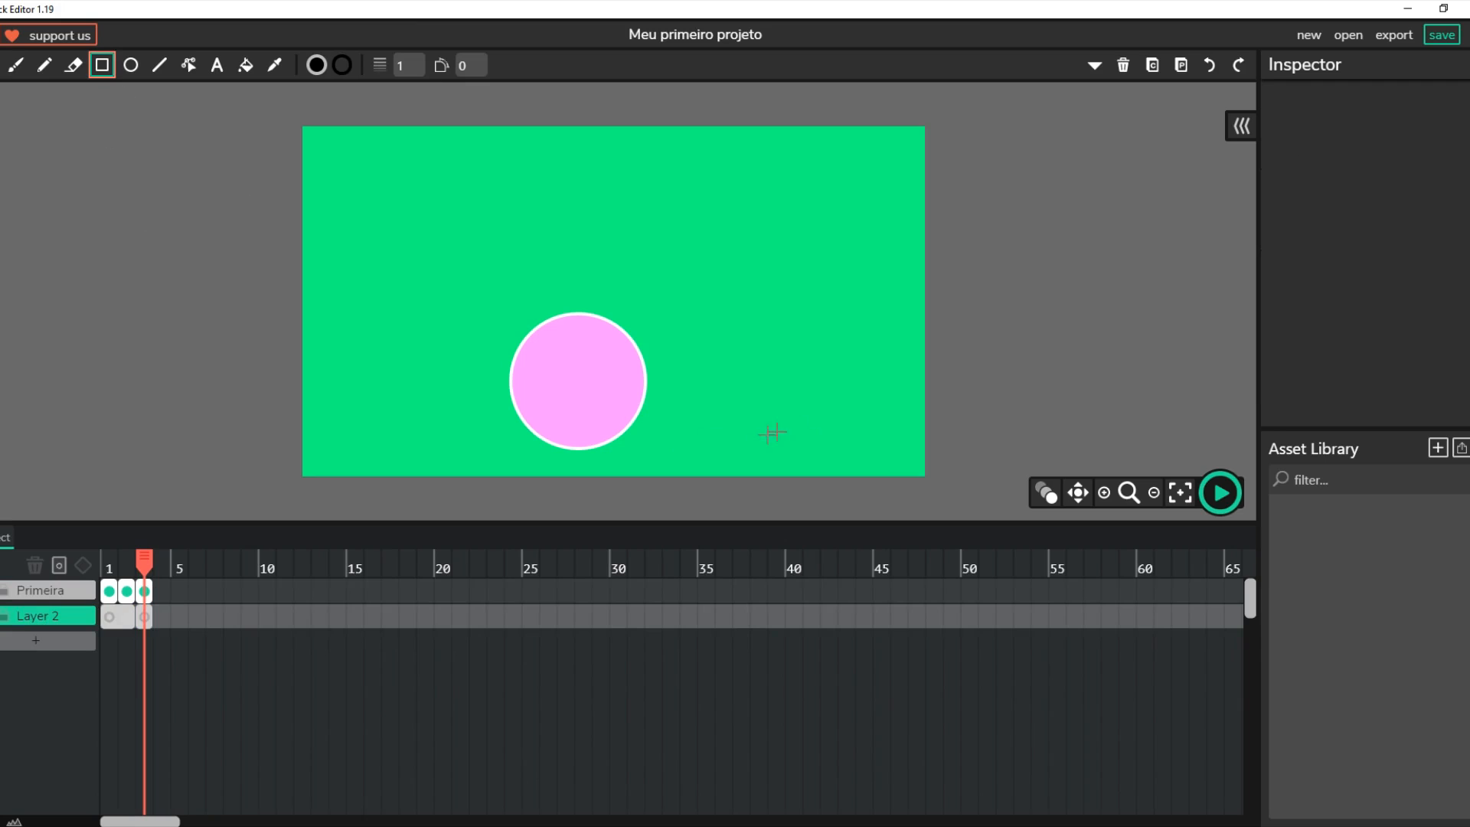
pyautogui.moveTo(664, 446); pyautogui.dragTo(647, 157)
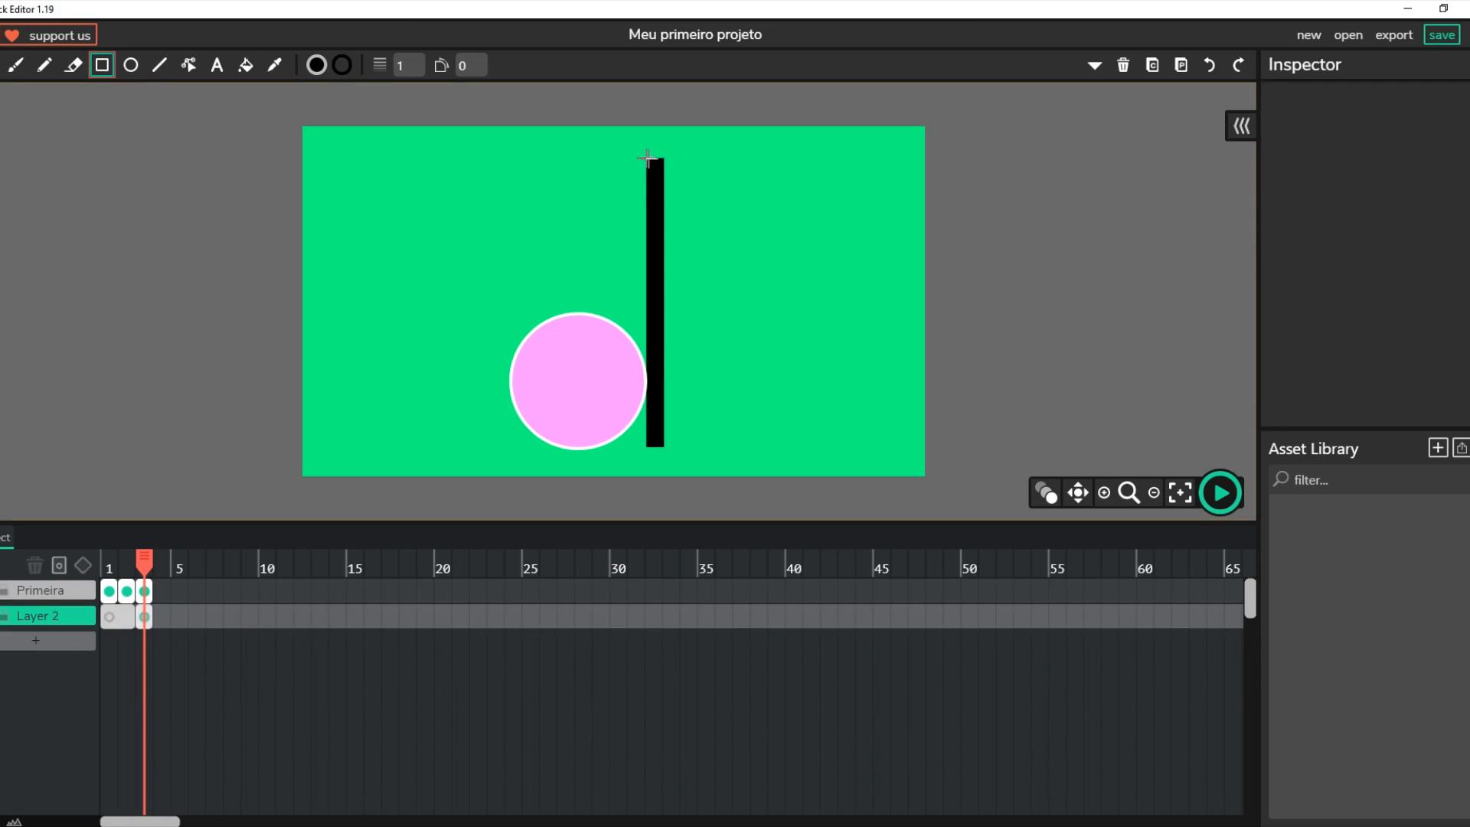
# Extend the rectangle's frame on Layer 2 to a length of 28 frames.
pyautogui.click(10, 68)
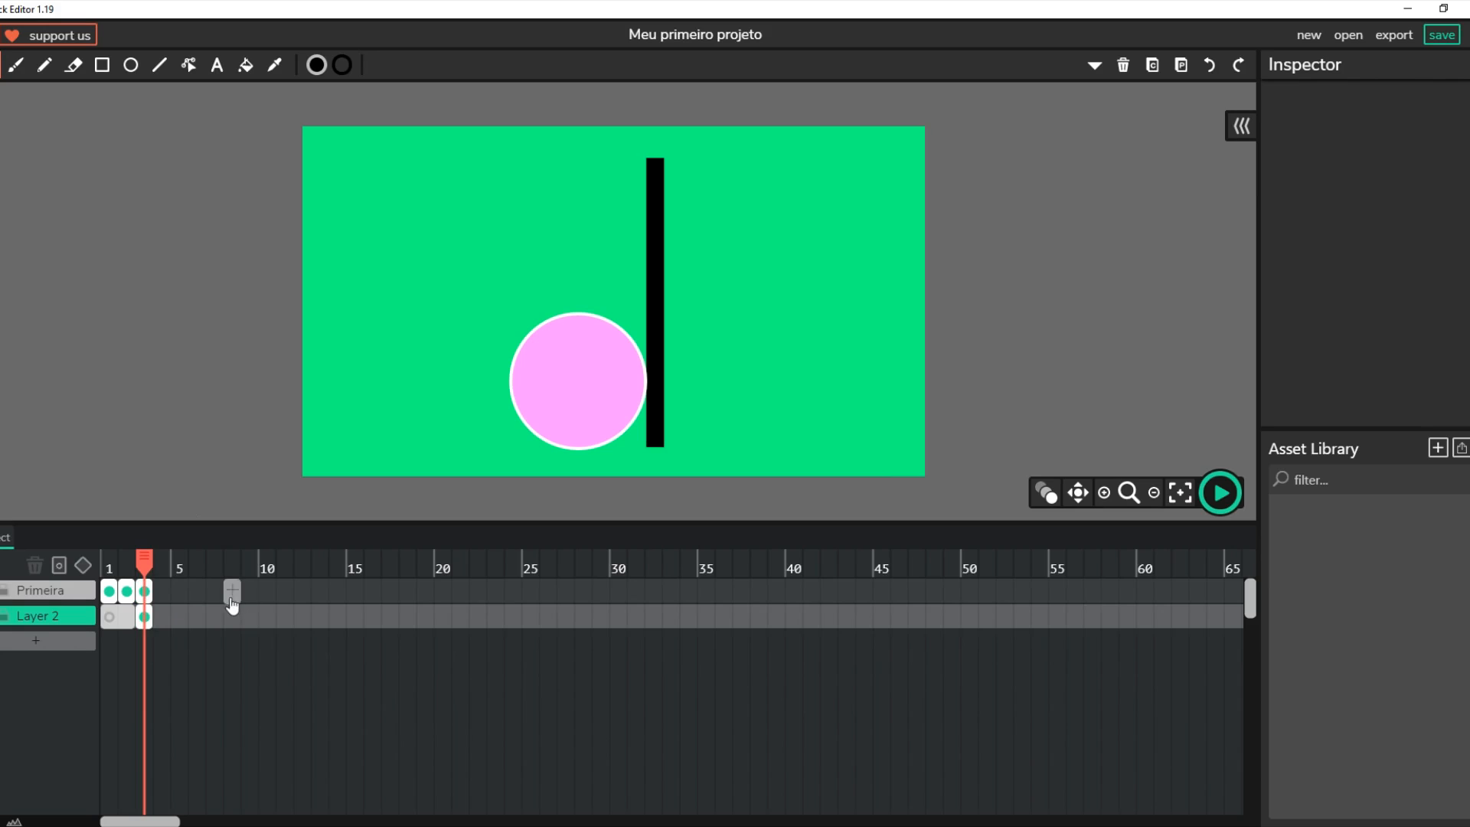
pyautogui.click(151, 617)
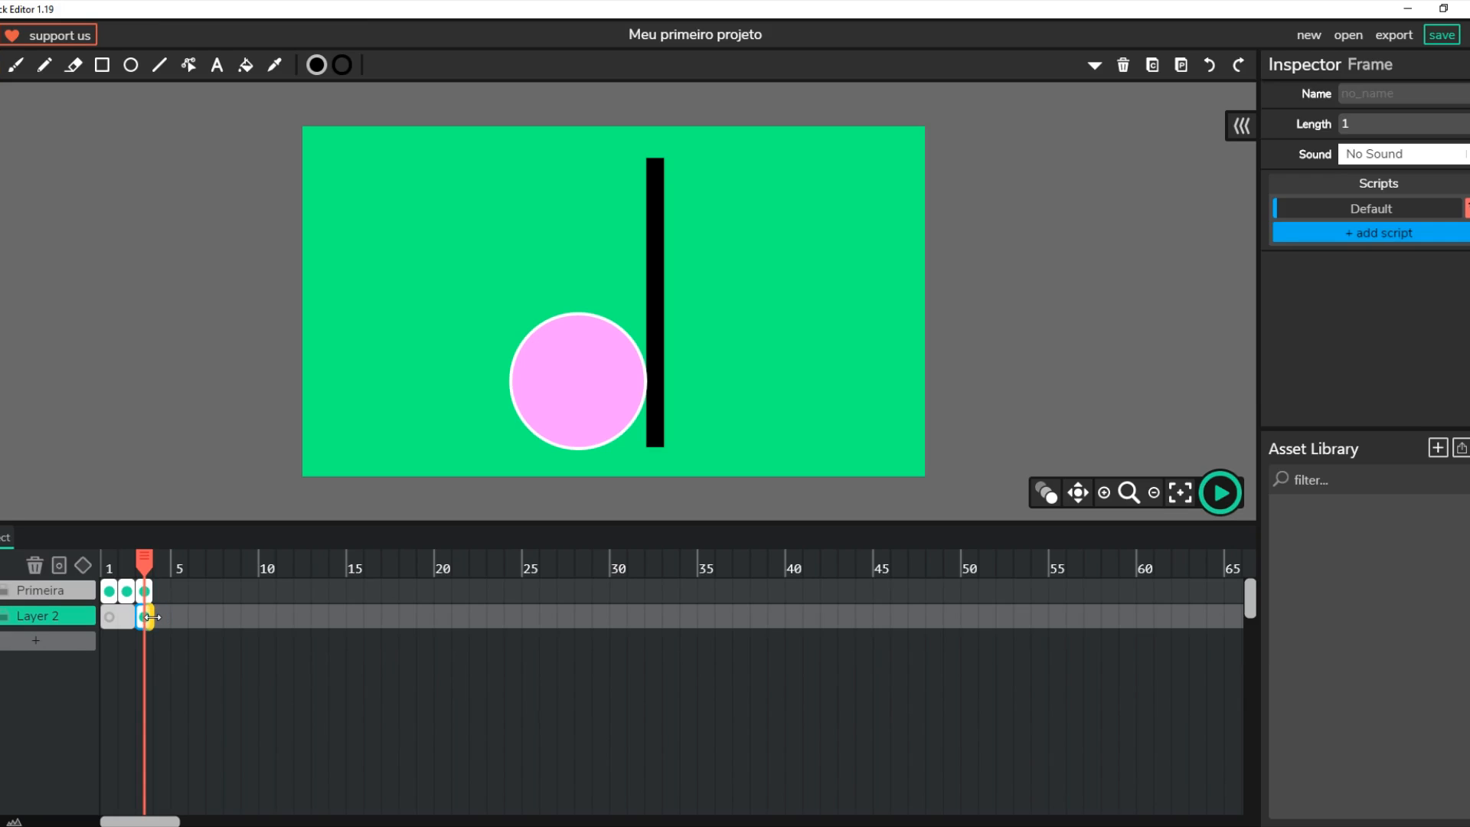
pyautogui.moveTo(151, 617); pyautogui.dragTo(625, 632)
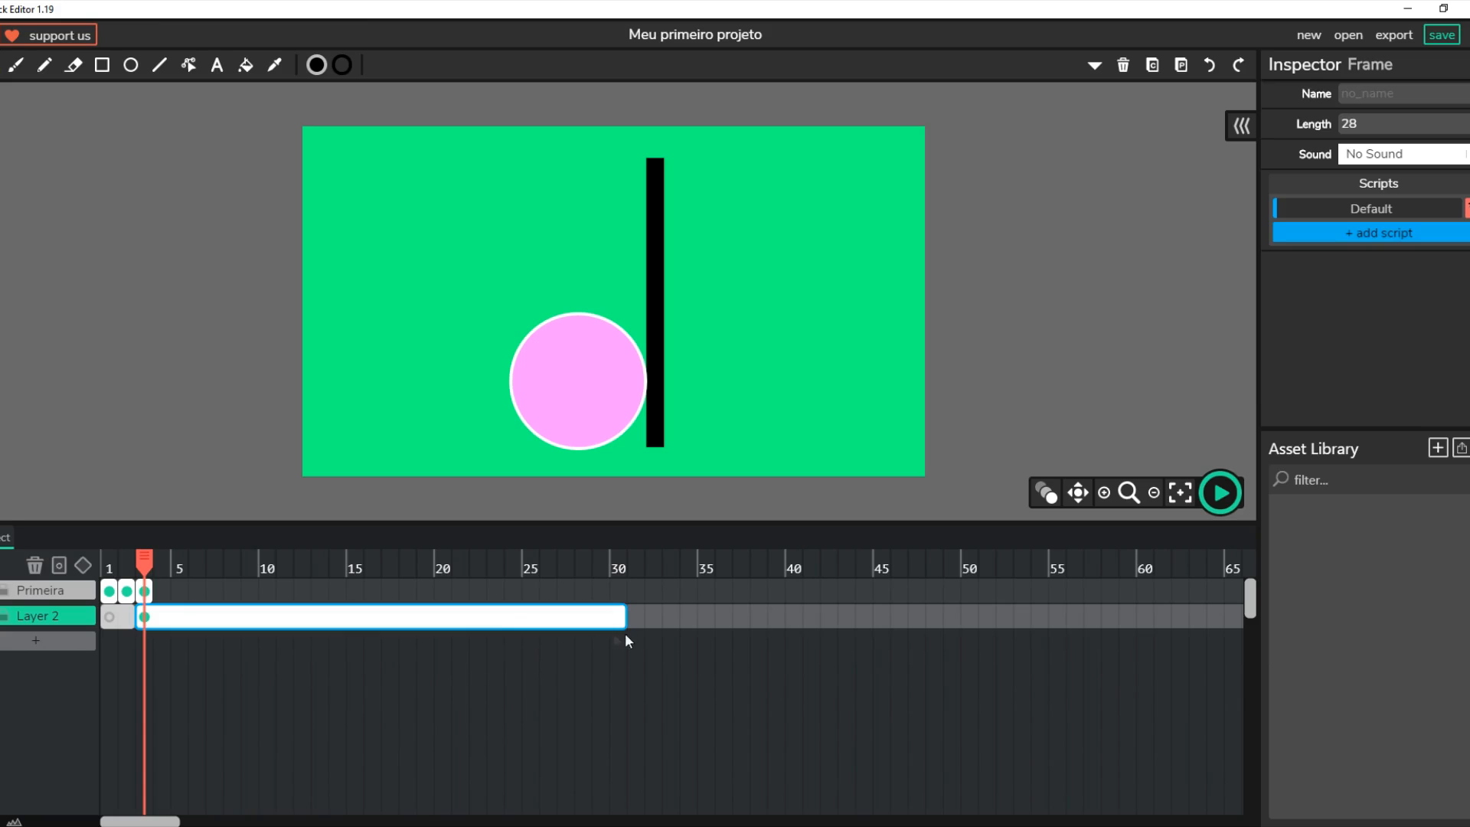
# Extend the pink circle's frame on the Primeira layer to a length of 28 frames.
pyautogui.click(150, 590)
pyautogui.moveTo(244, 590); pyautogui.dragTo(625, 591)
pyautogui.click(64, 620)
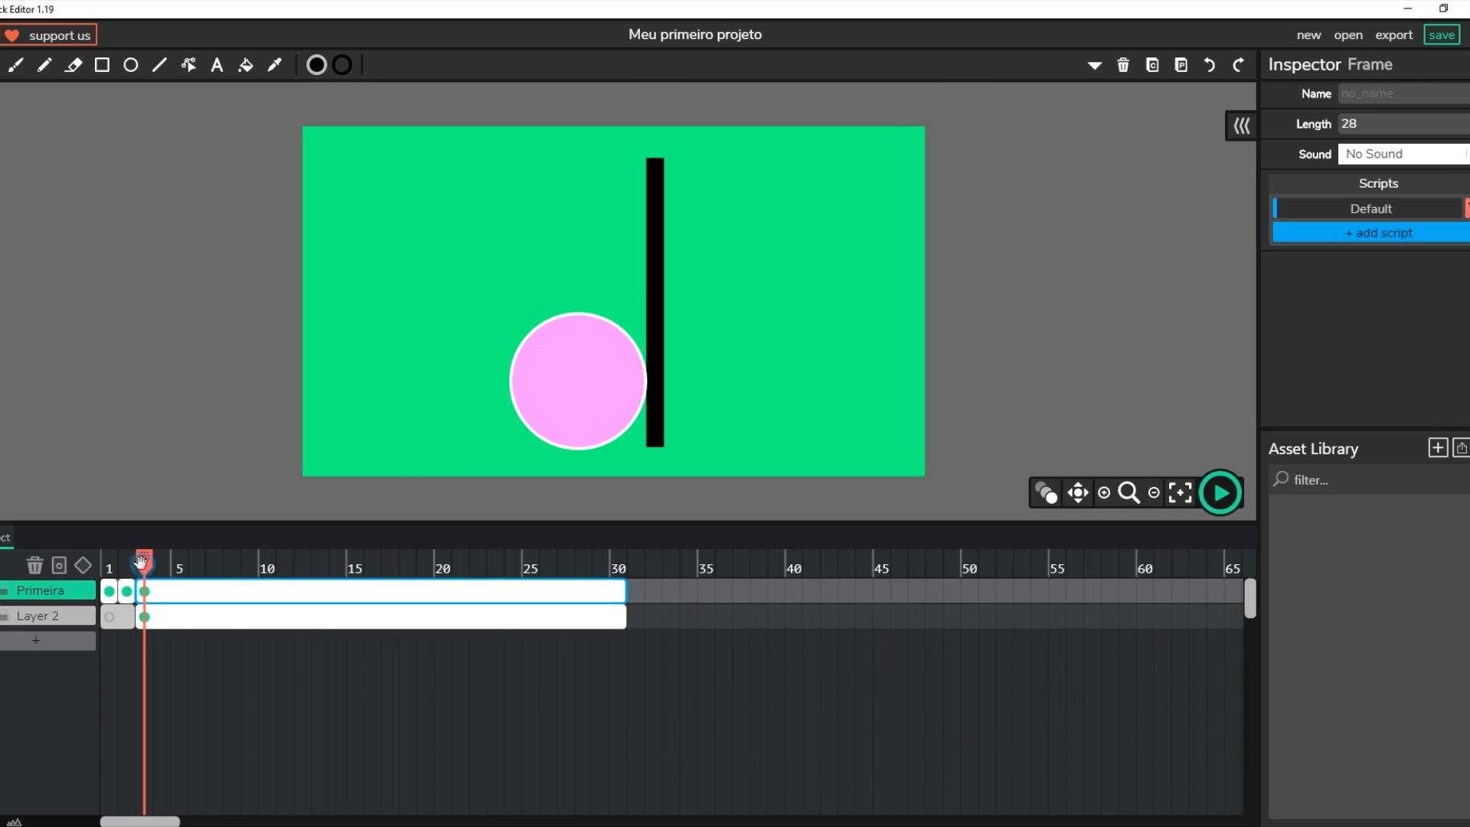
# Preview the animation from frame 1 with both layers' long frames, and stop playback.
pyautogui.moveTo(144, 562); pyautogui.dragTo(108, 561)
pyautogui.click(1220, 493)
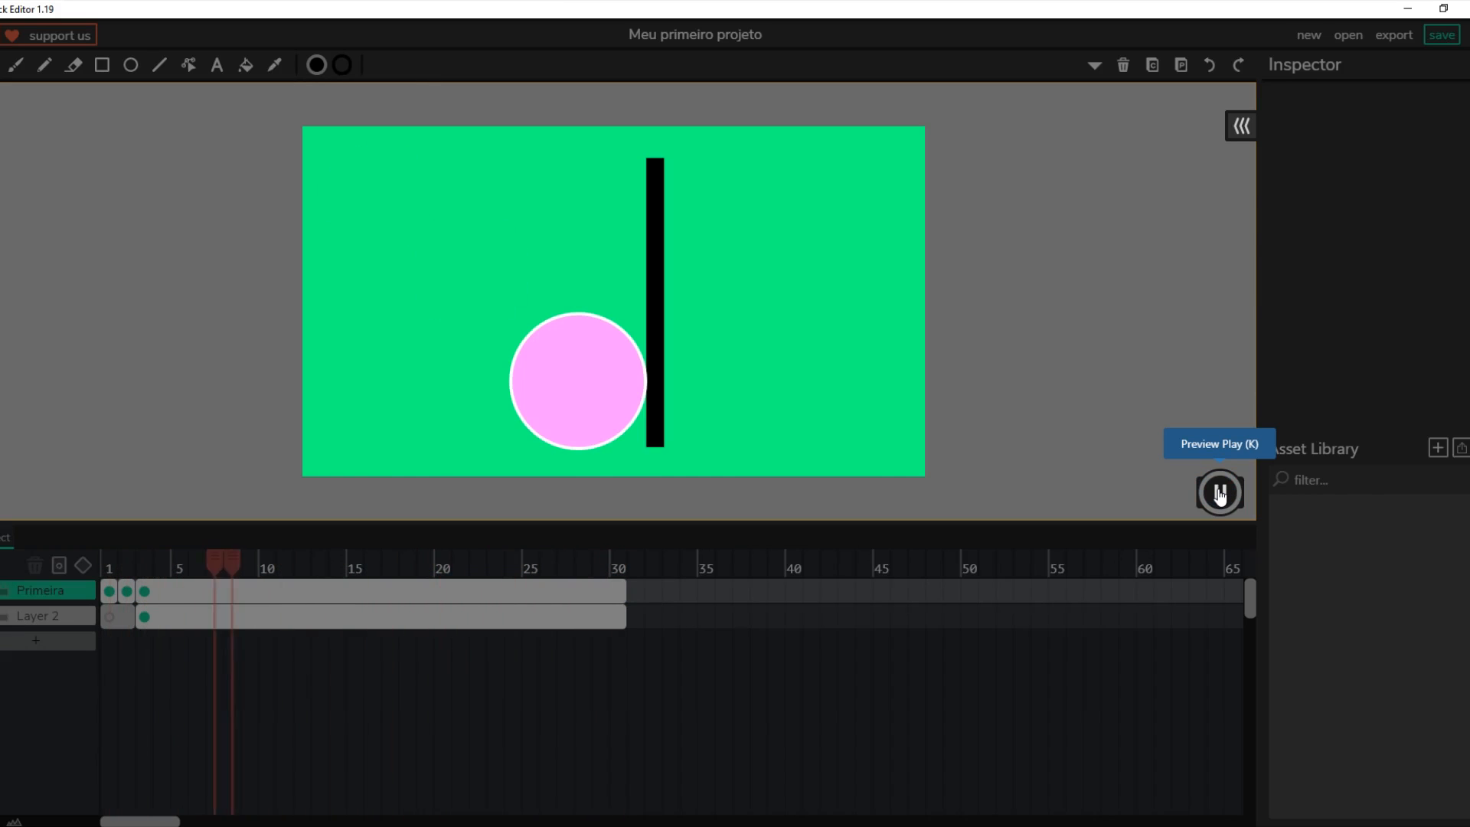
pyautogui.click(1220, 493)
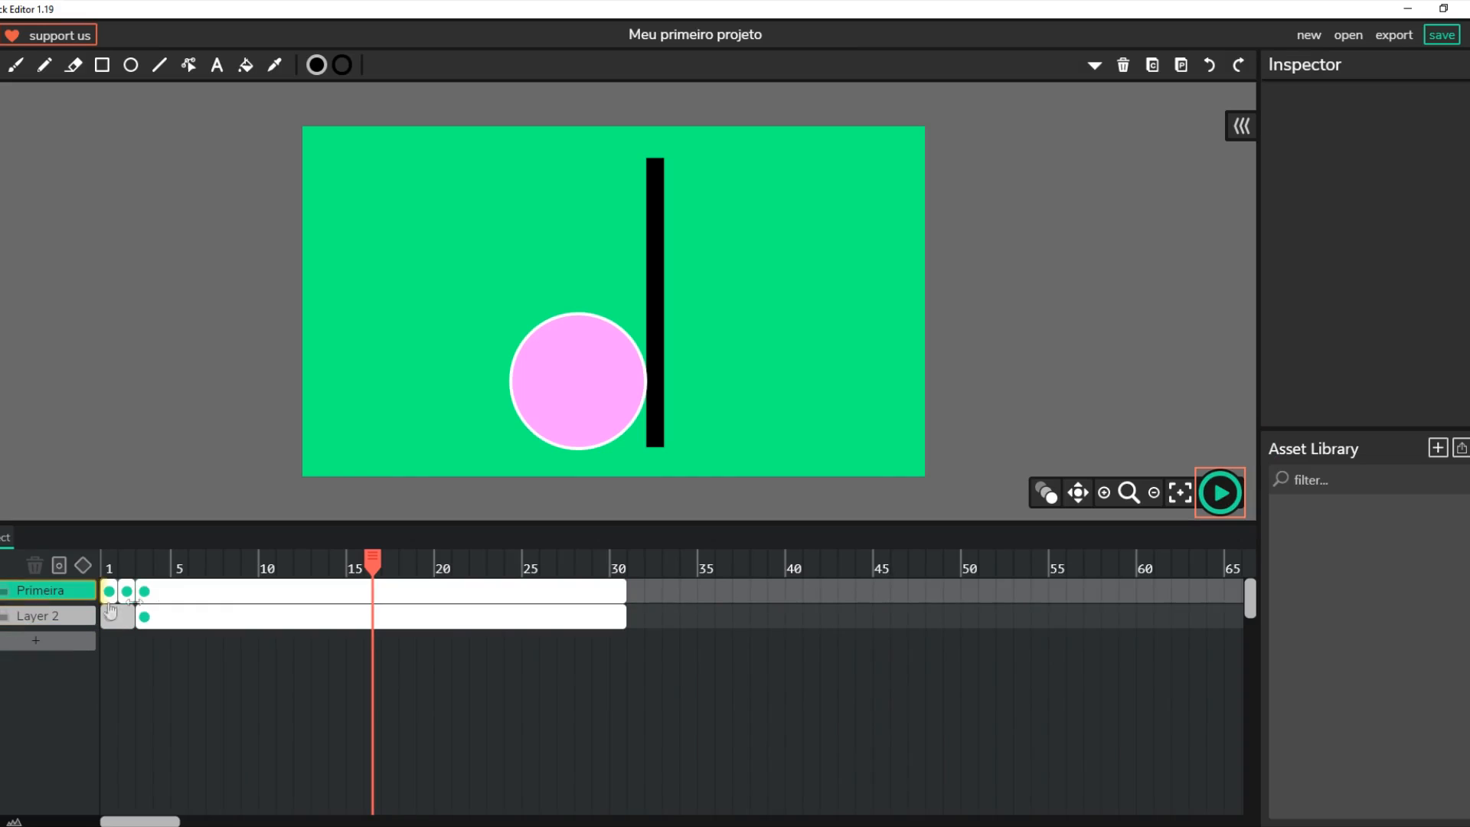
# Step back through the timeline frame by frame to the start and scrub to frame 3 to examine both layers.
pyautogui.press('Left')
pyautogui.press('Left')
pyautogui.press('Left')
pyautogui.press('Left')
pyautogui.press('Left')
pyautogui.press('Left')
pyautogui.press('Left')
pyautogui.press('Left')
pyautogui.press('Left')
pyautogui.press('Left')
pyautogui.press('Left')
pyautogui.press('Left')
pyautogui.press('Left')
pyautogui.press('Left')
pyautogui.press('Left')
pyautogui.moveTo(98, 564); pyautogui.dragTo(144, 582)
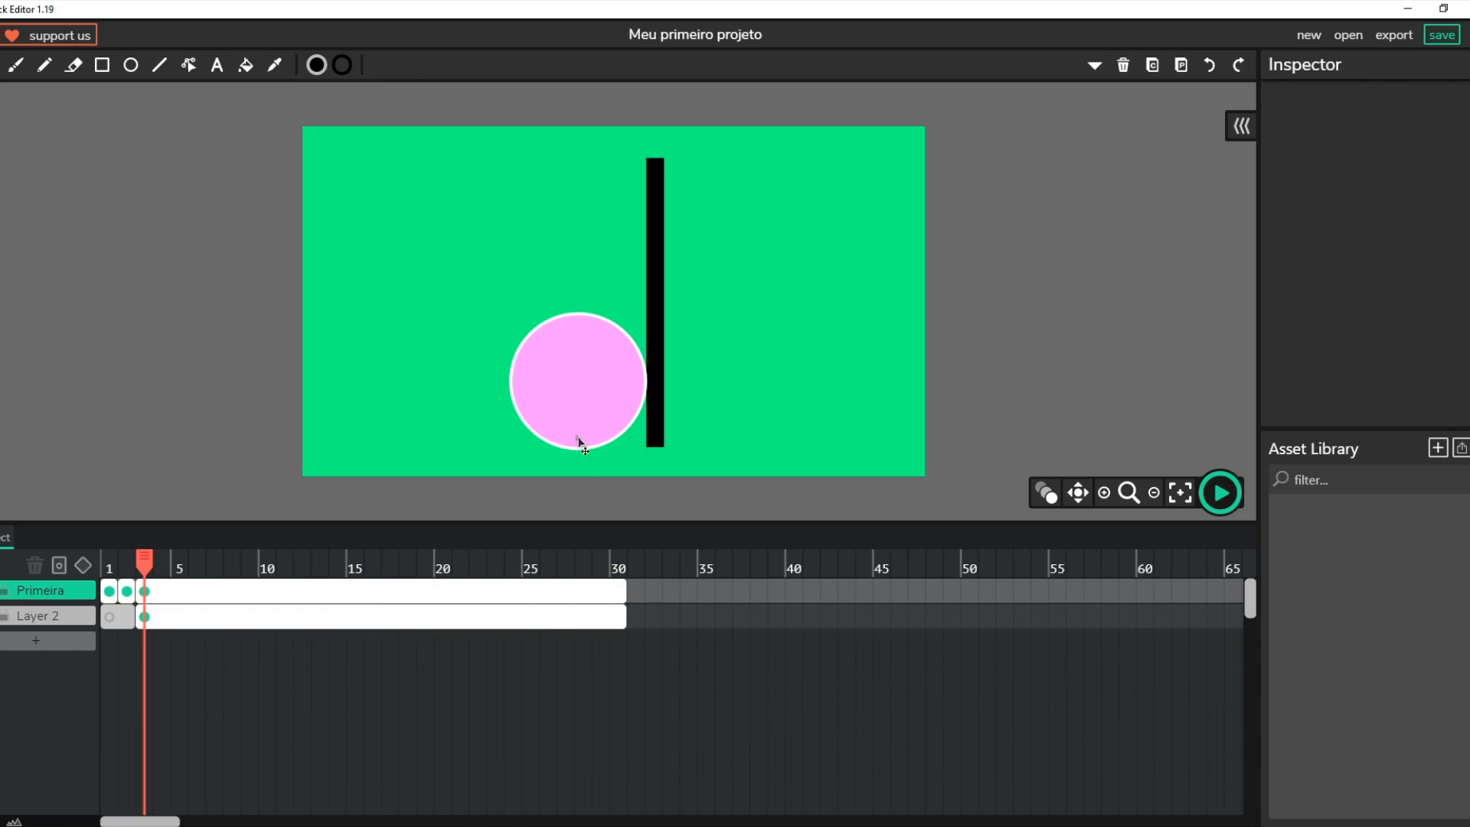
# Delete Layer 2 together with its black rectangle.
pyautogui.click(656, 356)
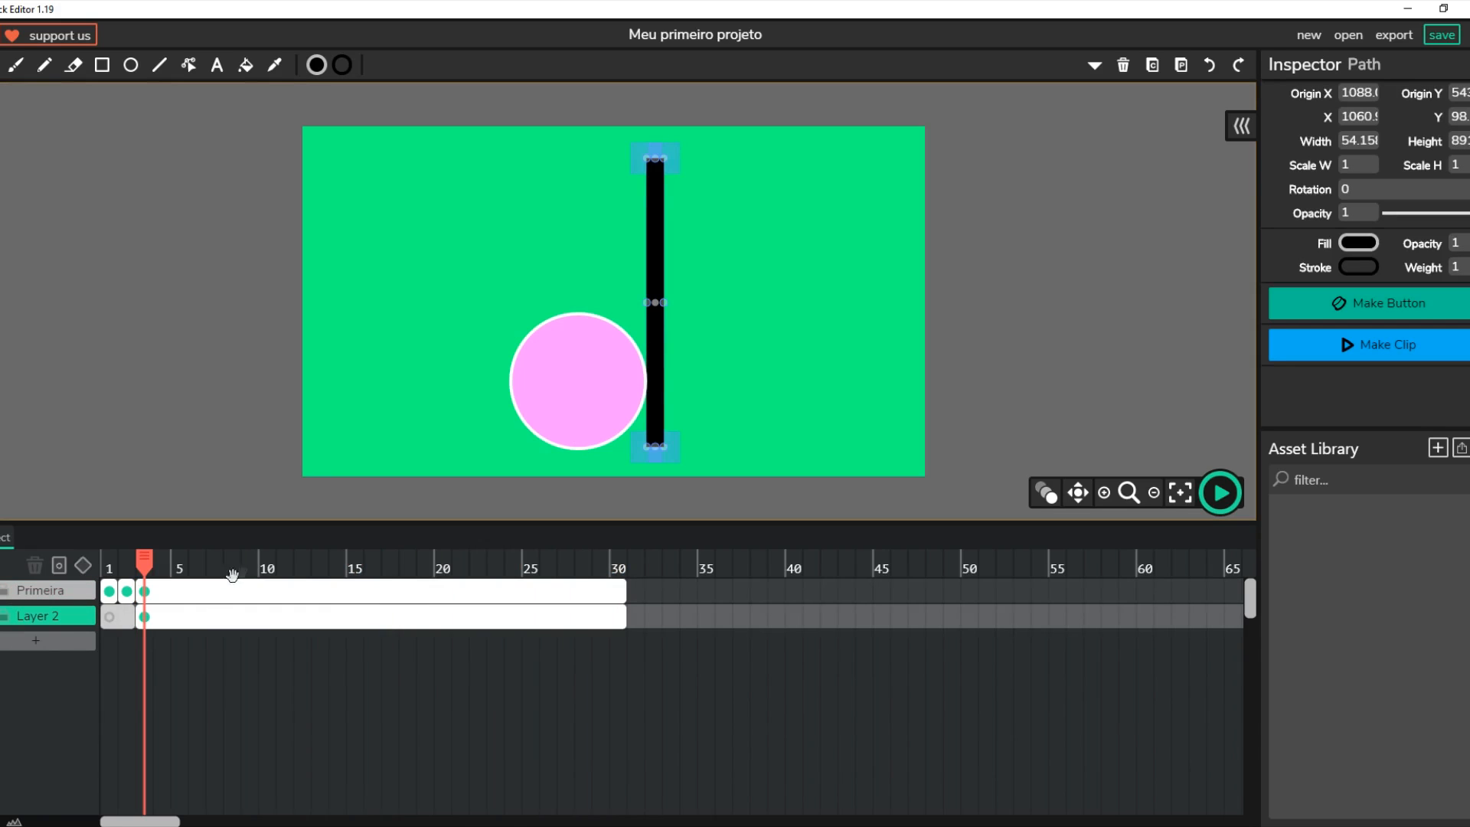
pyautogui.click(28, 619)
pyautogui.press('Delete')
pyautogui.click(51, 595)
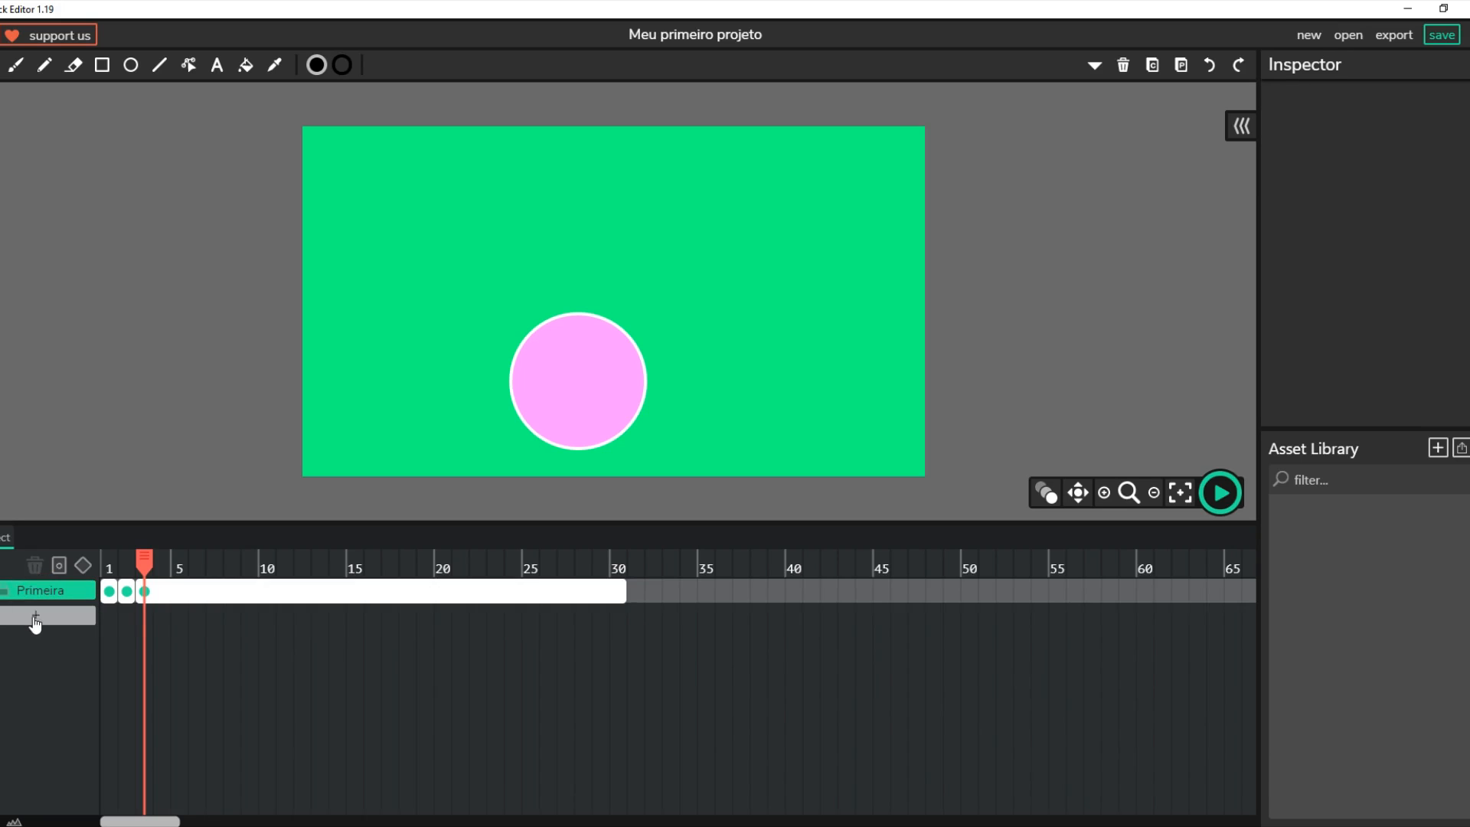
# Replace the Primeira layer with a new empty layer named Efeito.
pyautogui.click(35, 617)
pyautogui.click(51, 591)
pyautogui.press('Delete')
pyautogui.click(46, 591)
pyautogui.tripleClick(1408, 97)
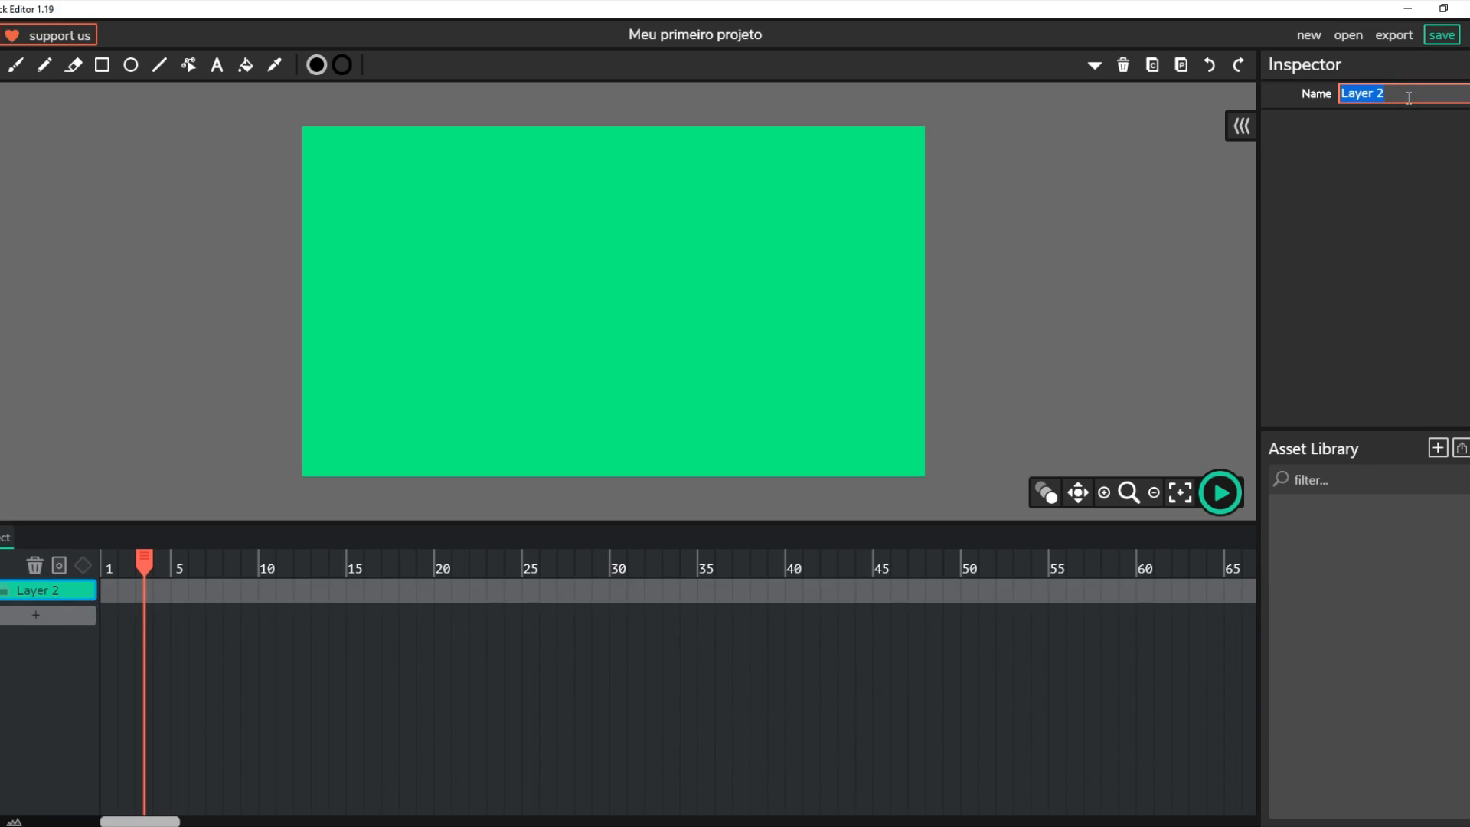
pyautogui.write('Efeito')
# Draw a circle about 318 wide at frame 3 in the upper left area of the canvas.
pyautogui.click(130, 65)
pyautogui.moveTo(380, 238); pyautogui.dragTo(419, 268)
pyautogui.press('c')
pyautogui.click(451, 297)
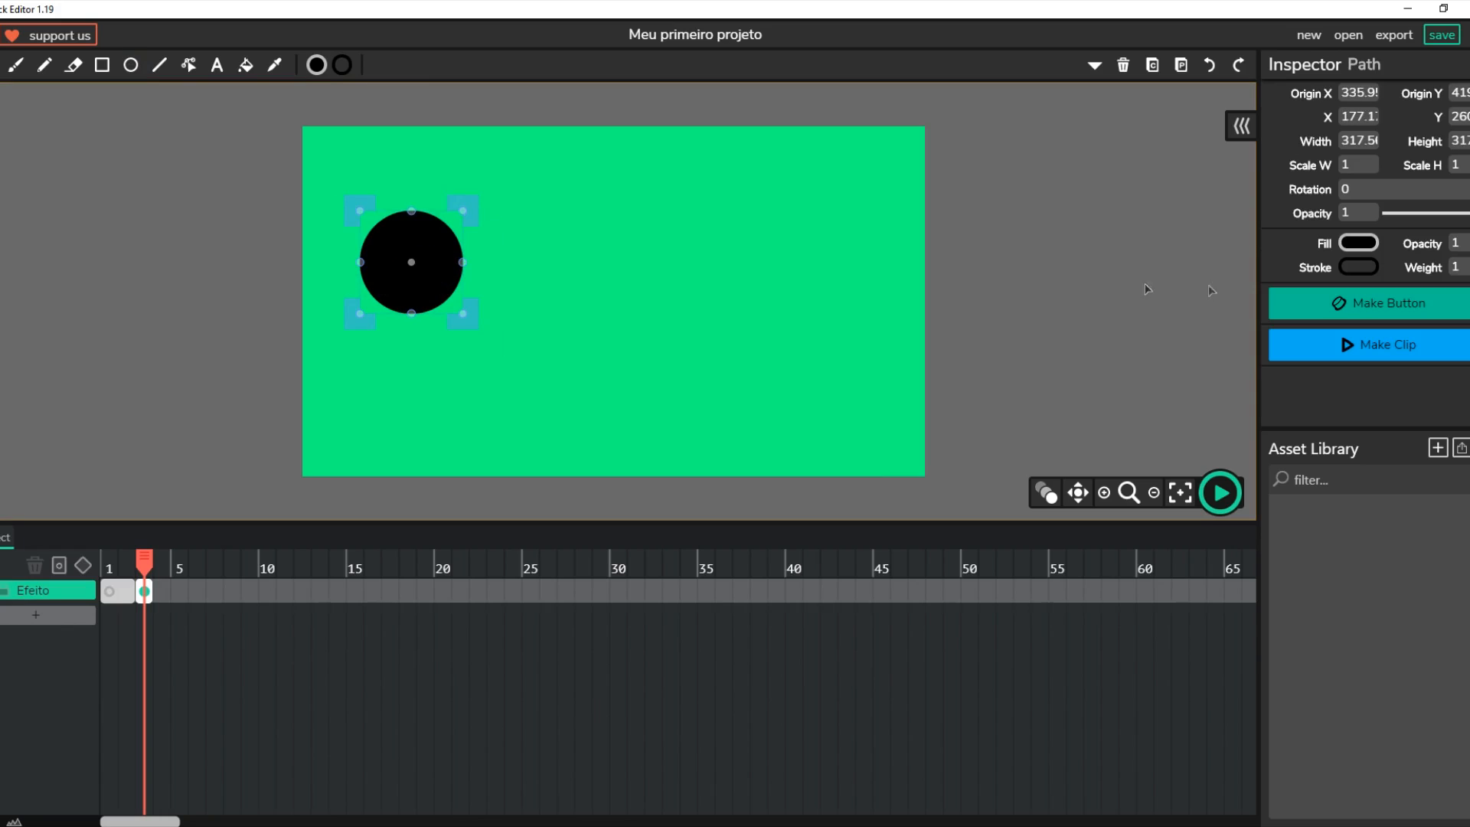
# Give the circle a light red fill and a white stroke with a weight of 10.
pyautogui.click(1350, 244)
pyautogui.click(1184, 228)
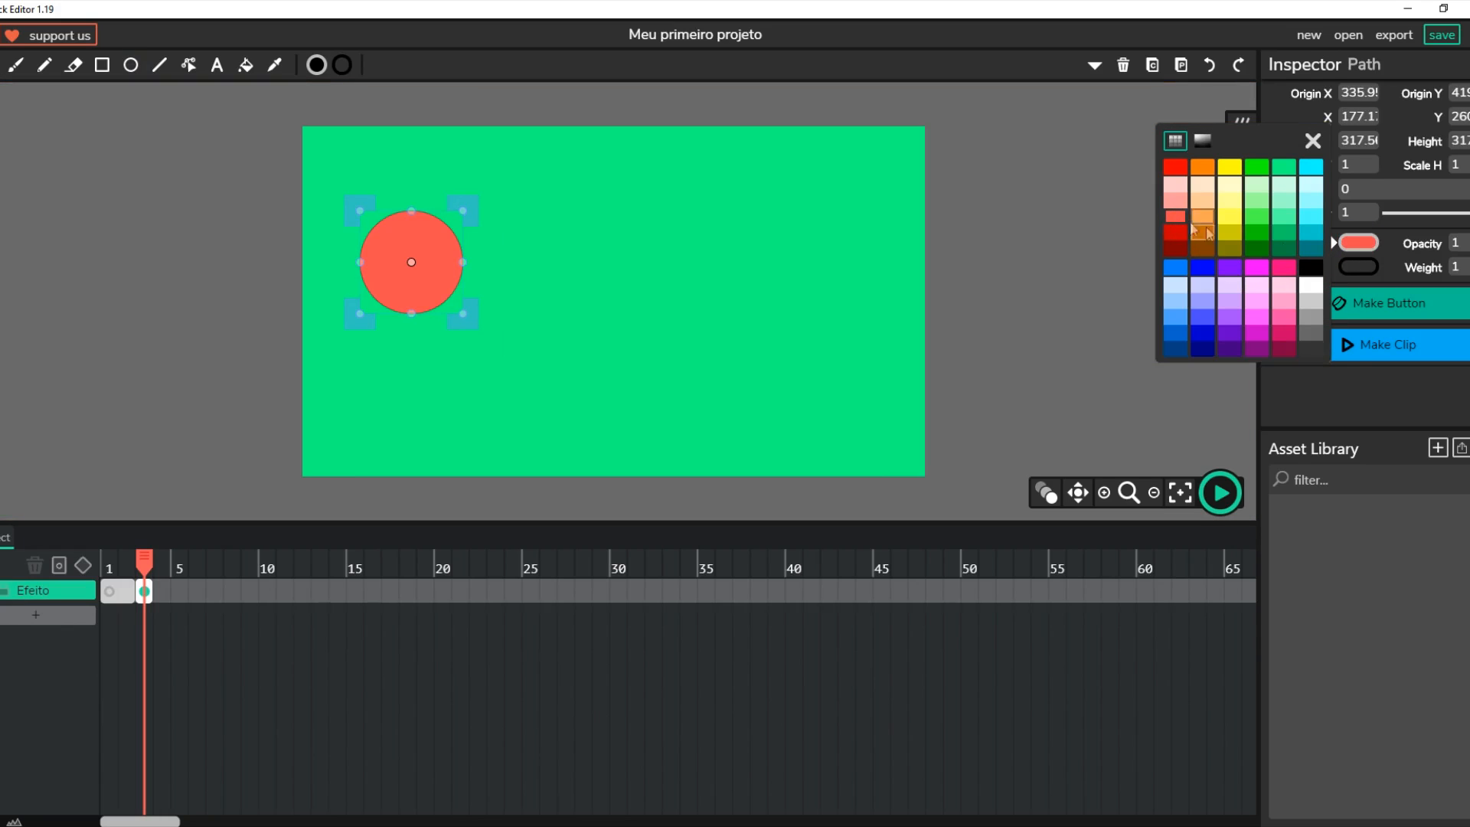
pyautogui.click(1358, 267)
pyautogui.click(1312, 314)
pyautogui.click(1459, 267)
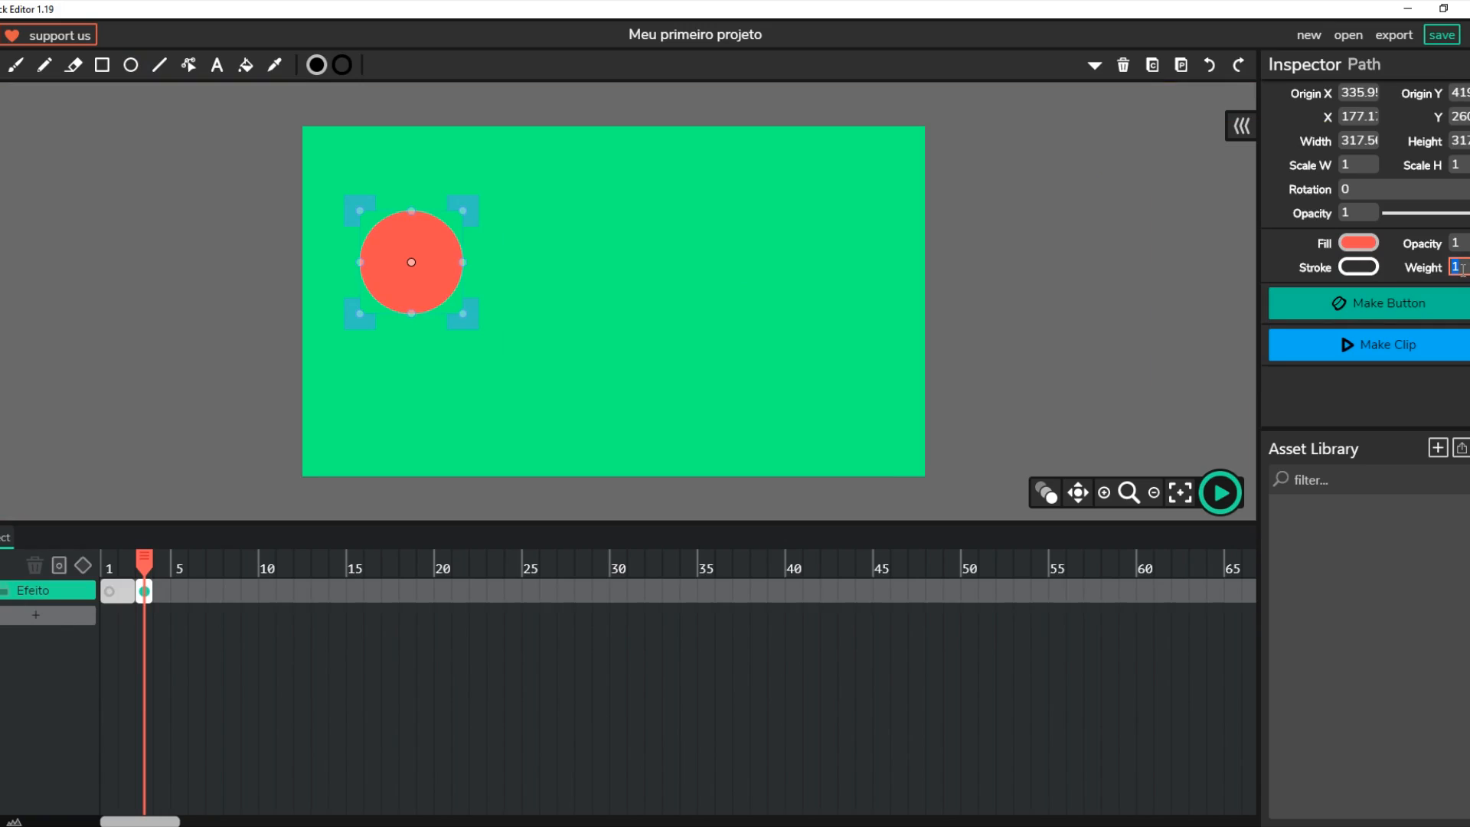
pyautogui.write('0')
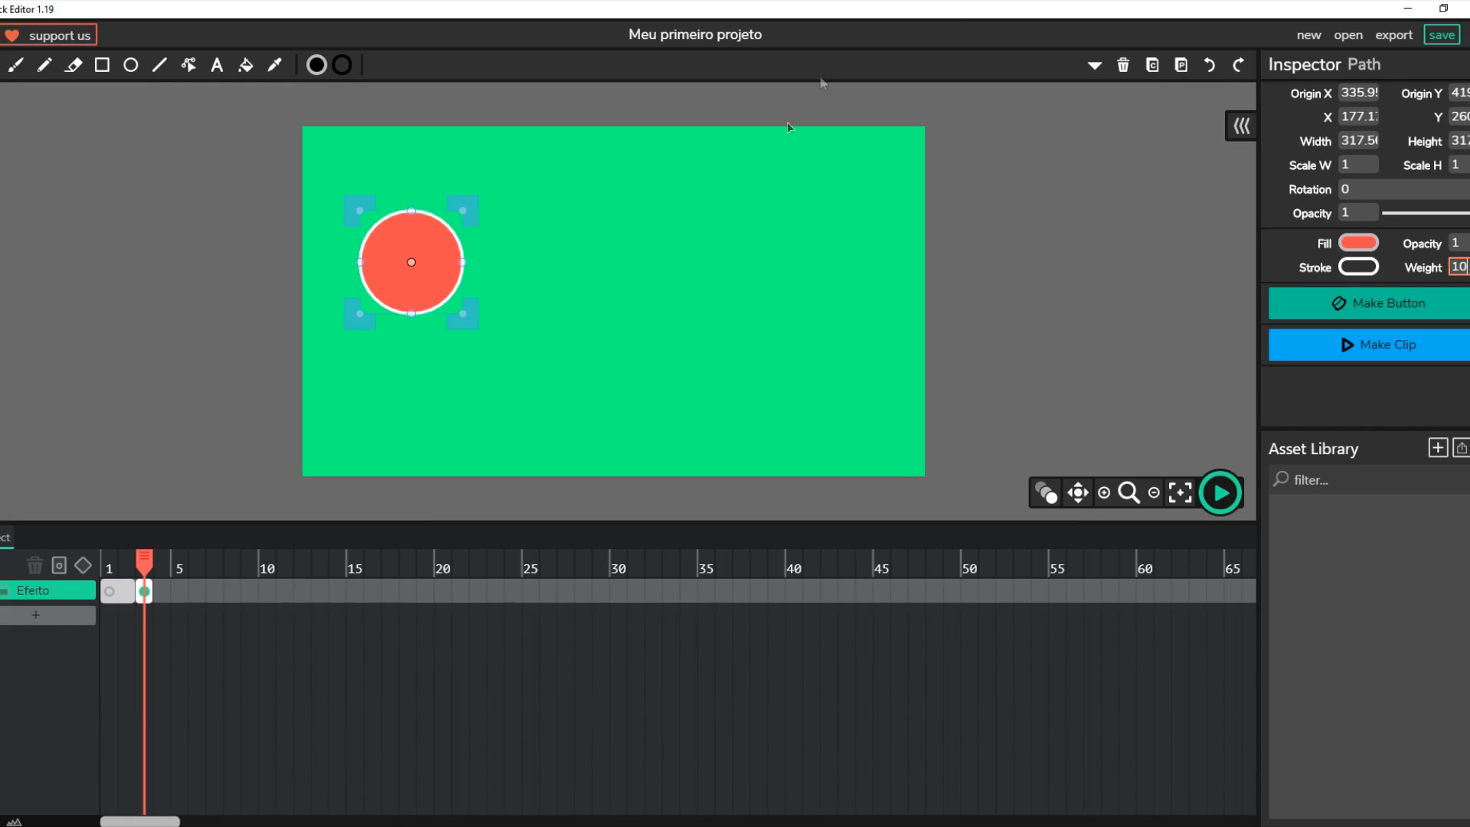
# Move the red circle closer to the canvas's left edge, to an X position of about 96.
pyautogui.click(529, 253)
pyautogui.click(450, 282)
pyautogui.moveTo(412, 274); pyautogui.dragTo(386, 277)
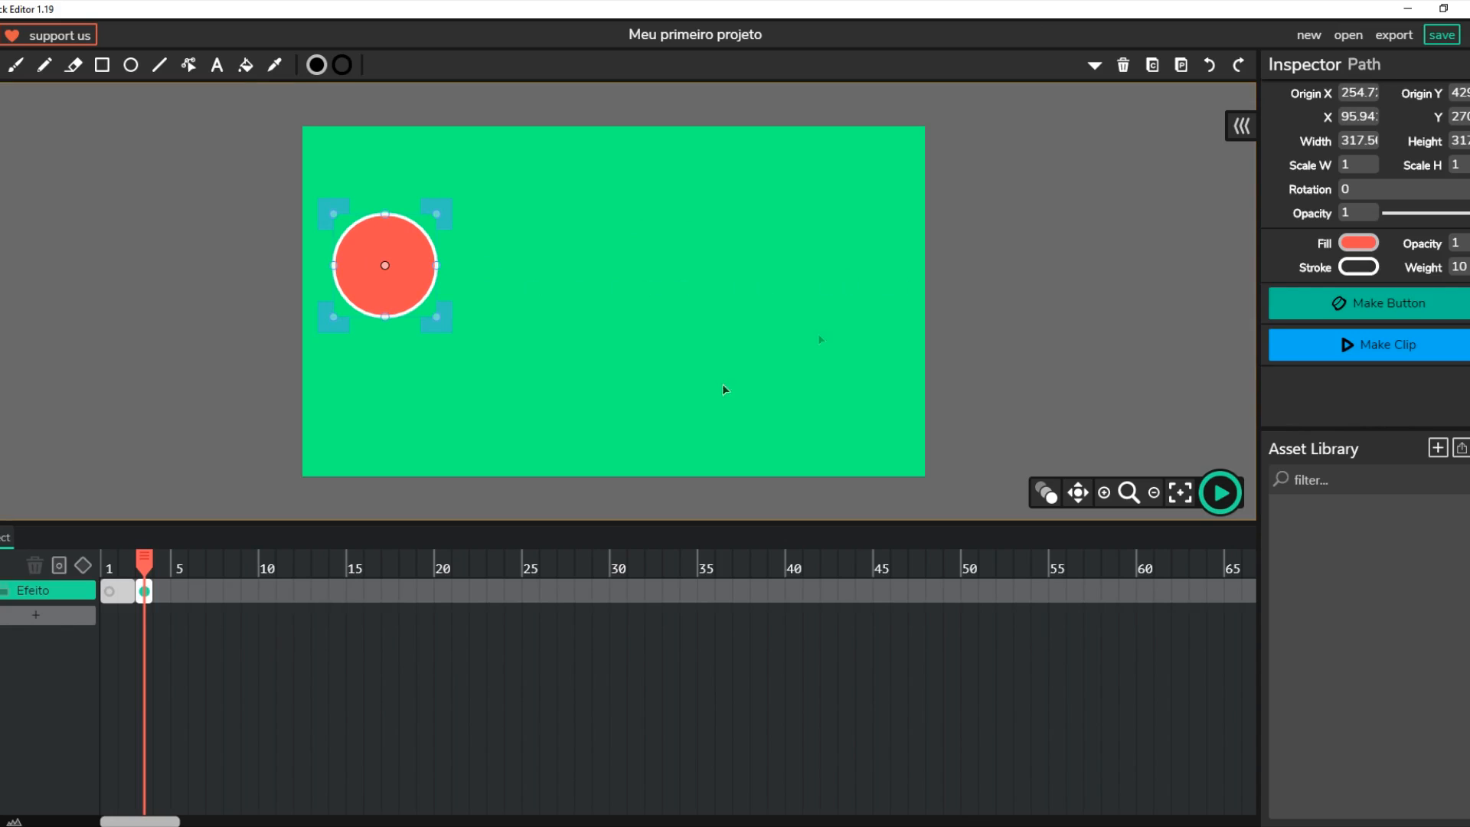
# Extend the red circle's frame back to frame 1 so it replaces the empty frames before it.
pyautogui.click(132, 591)
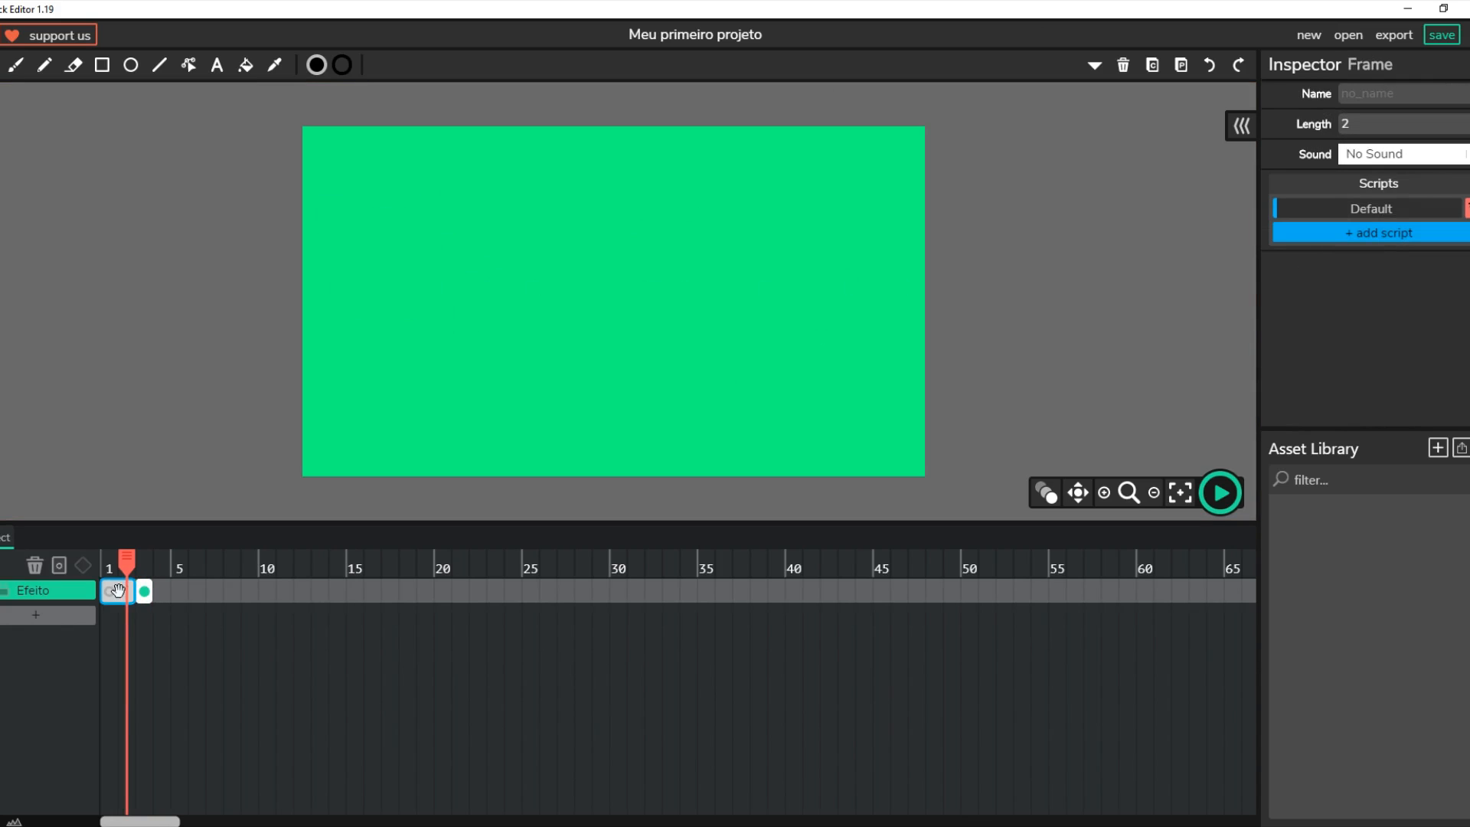
pyautogui.click(108, 589)
pyautogui.moveTo(107, 588)
pyautogui.mouseDown()
pyautogui.moveTo(138, 591)
pyautogui.moveTo(107, 591)
pyautogui.mouseUp()
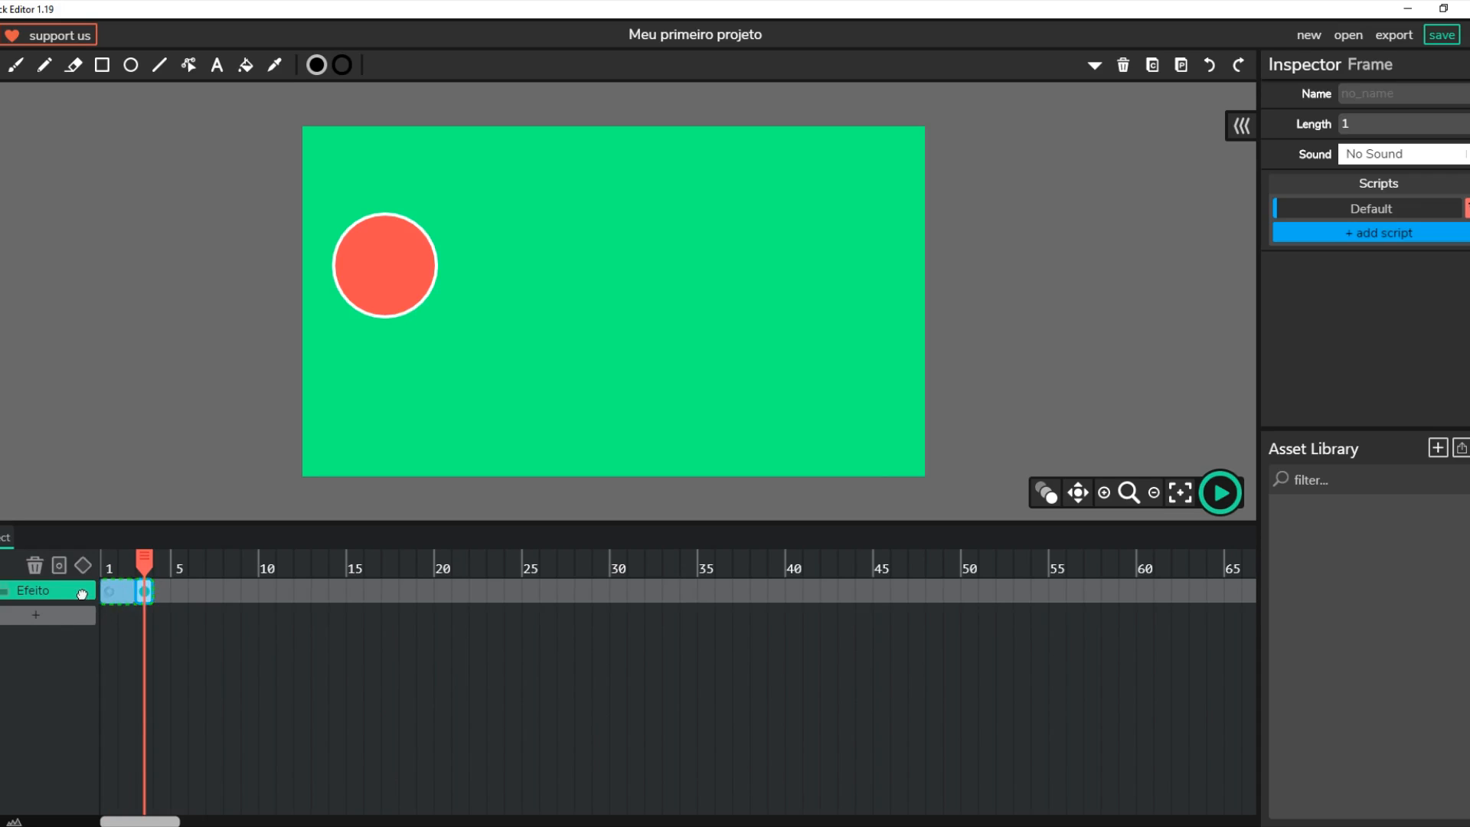
pyautogui.click(120, 567)
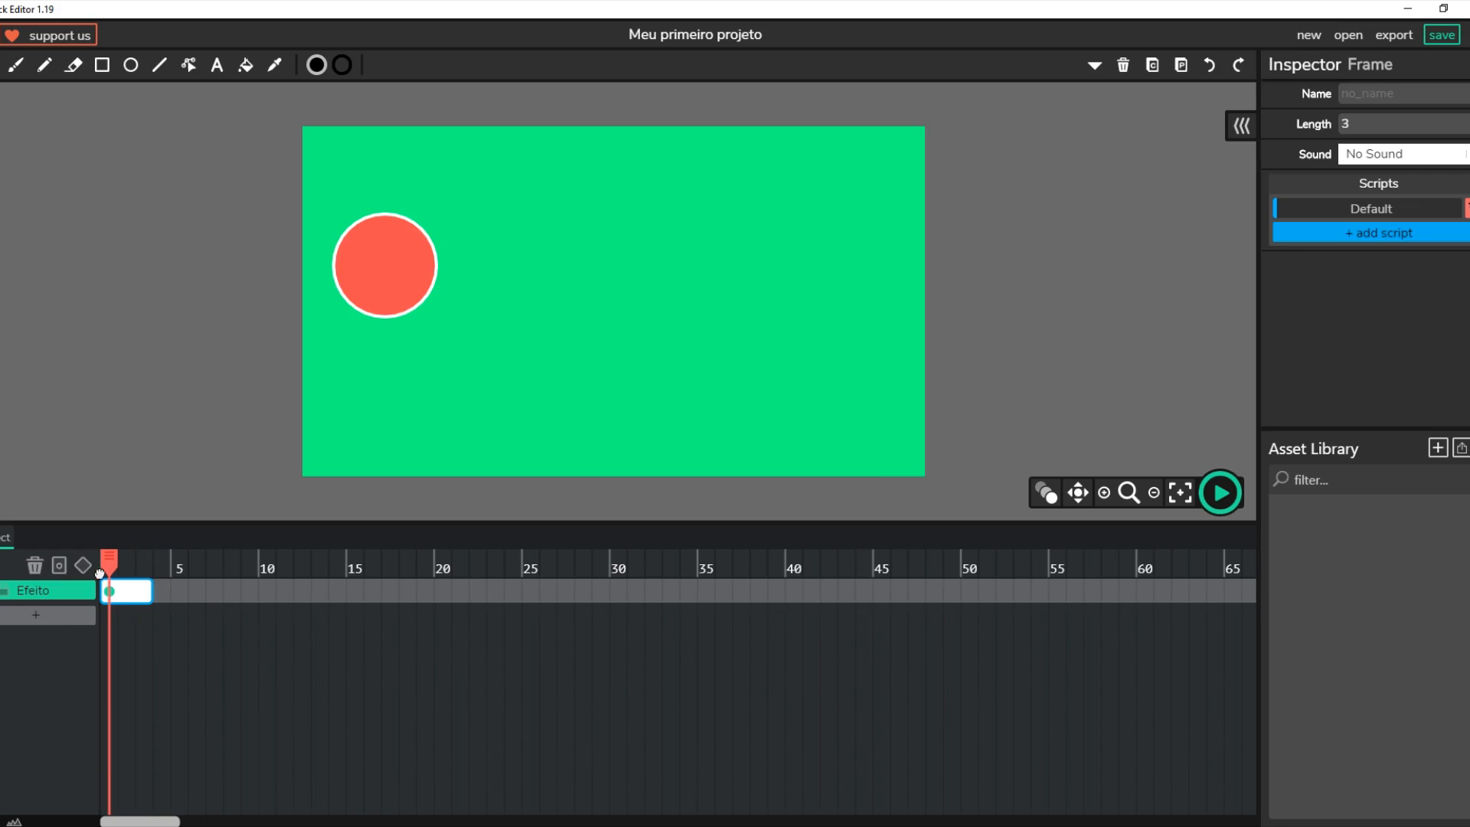
# Extend the circle's frame on Efeito to a length of 29 and return the playhead to frame 1.
pyautogui.click(157, 592)
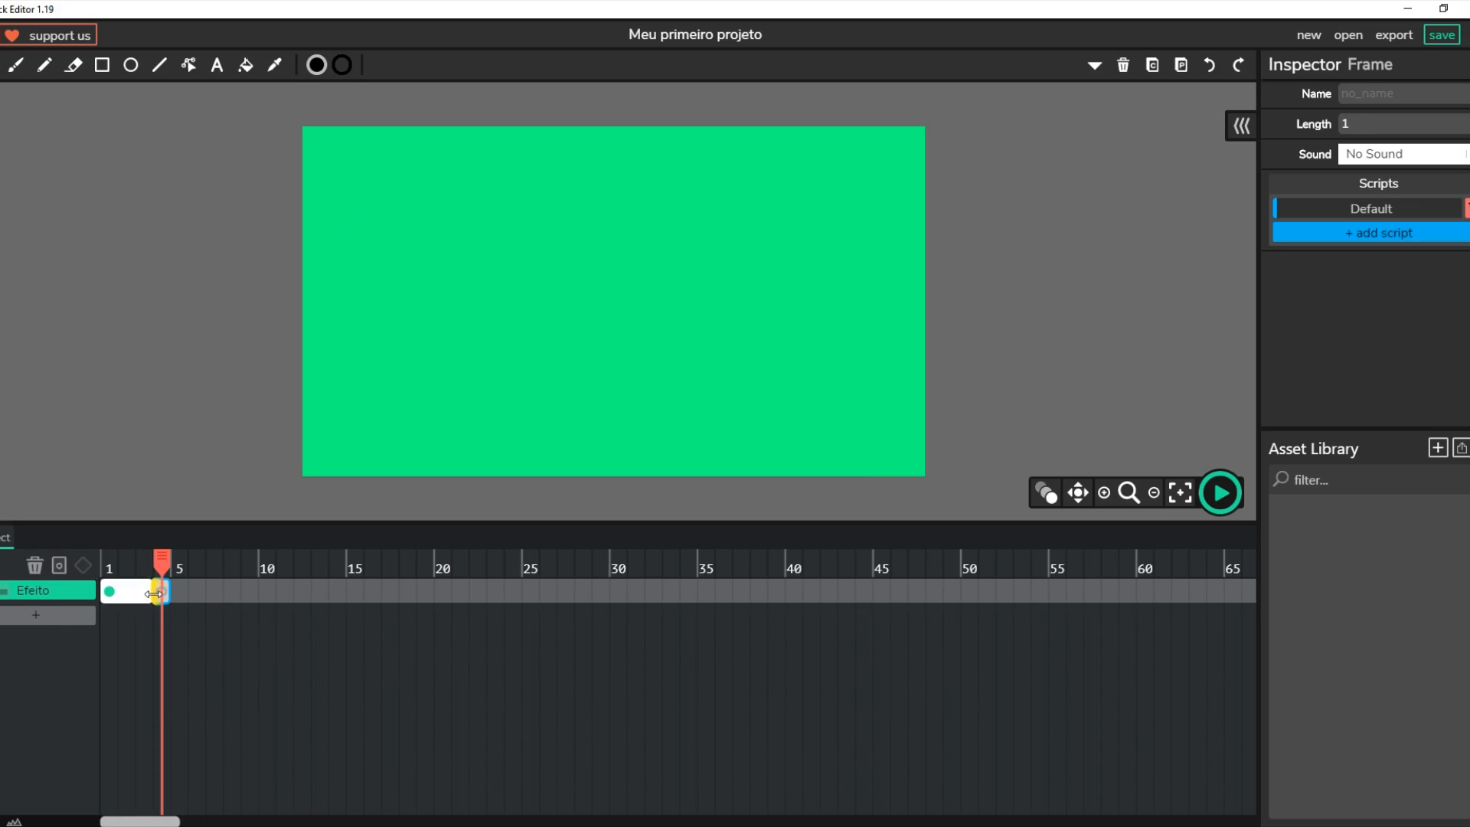
pyautogui.moveTo(153, 594); pyautogui.dragTo(622, 593)
pyautogui.moveTo(142, 567); pyautogui.dragTo(112, 567)
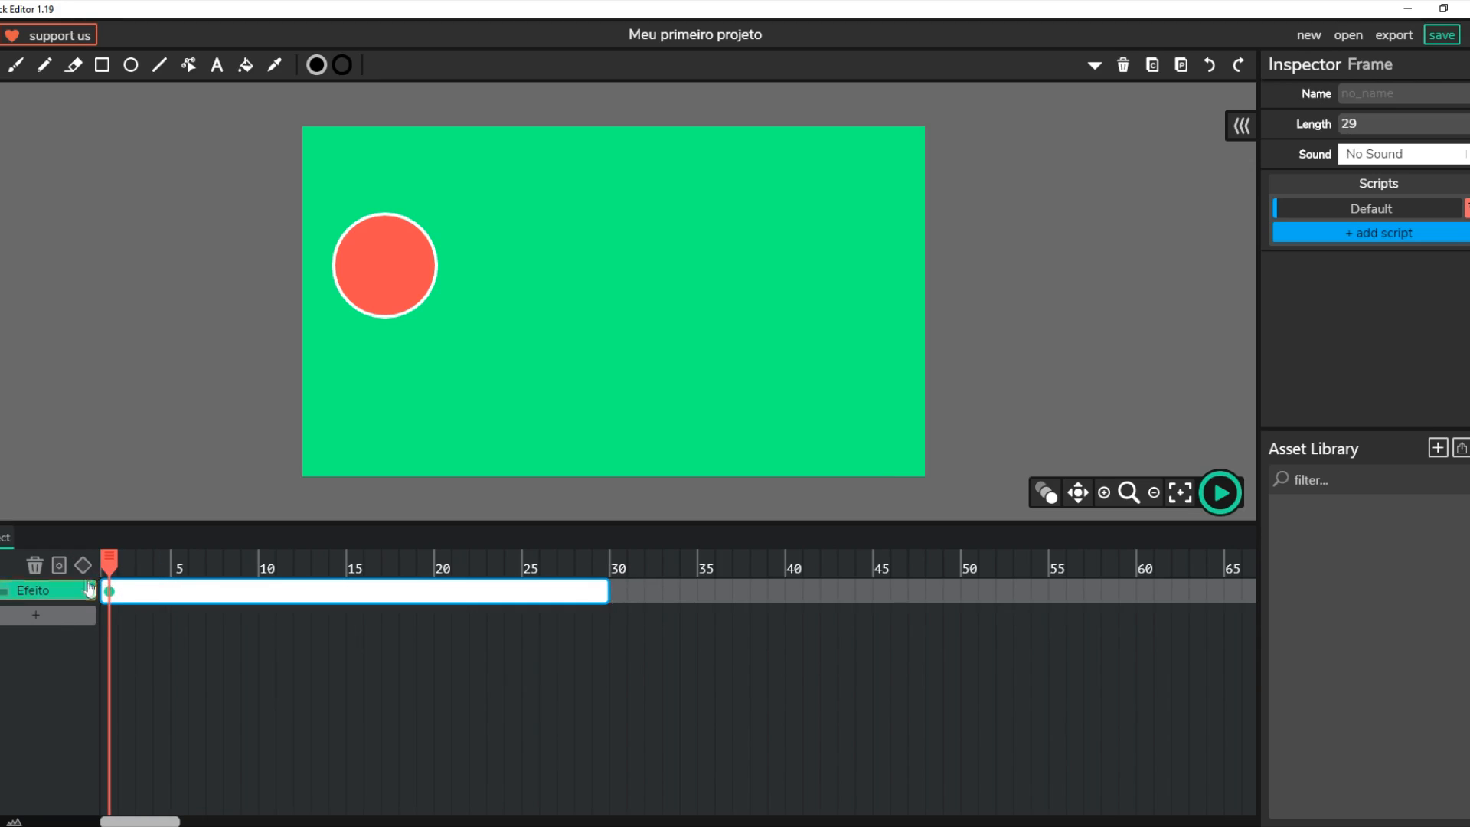
# Add tweens at frames 1 and 29 of Efeito, moving the circle close to the canvas's right edge at frame 29.
pyautogui.click(83, 565)
pyautogui.moveTo(110, 559); pyautogui.dragTo(601, 561)
pyautogui.click(90, 574)
pyautogui.moveTo(601, 558)
pyautogui.mouseDown()
pyautogui.moveTo(109, 564)
pyautogui.moveTo(610, 559)
pyautogui.mouseUp()
pyautogui.click(598, 563)
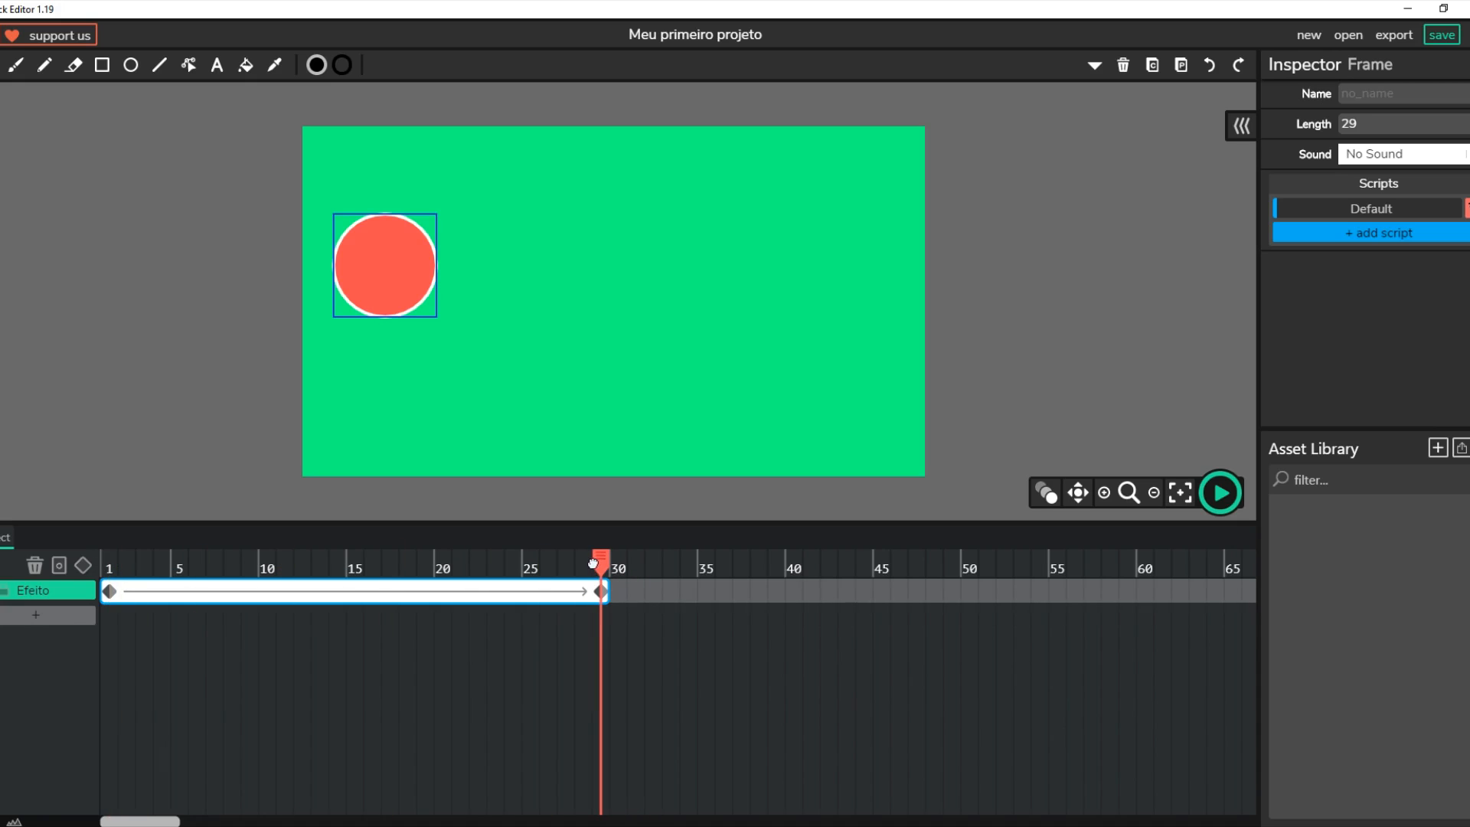
pyautogui.click(373, 285)
pyautogui.moveTo(817, 278); pyautogui.dragTo(850, 279)
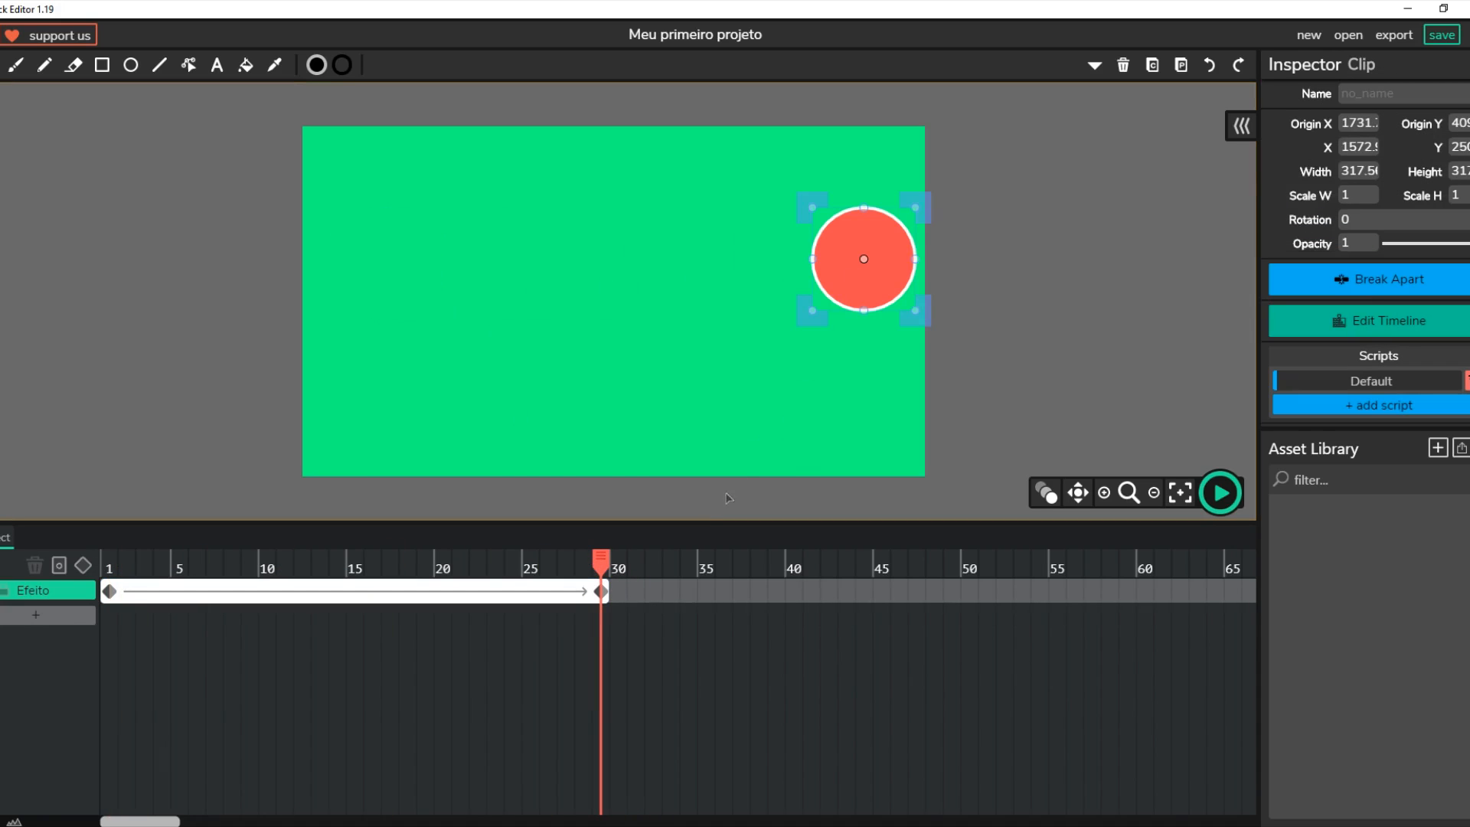
# Preview the circle's tween animation, stop playback and return the playhead to frame 1.
pyautogui.click(1216, 493)
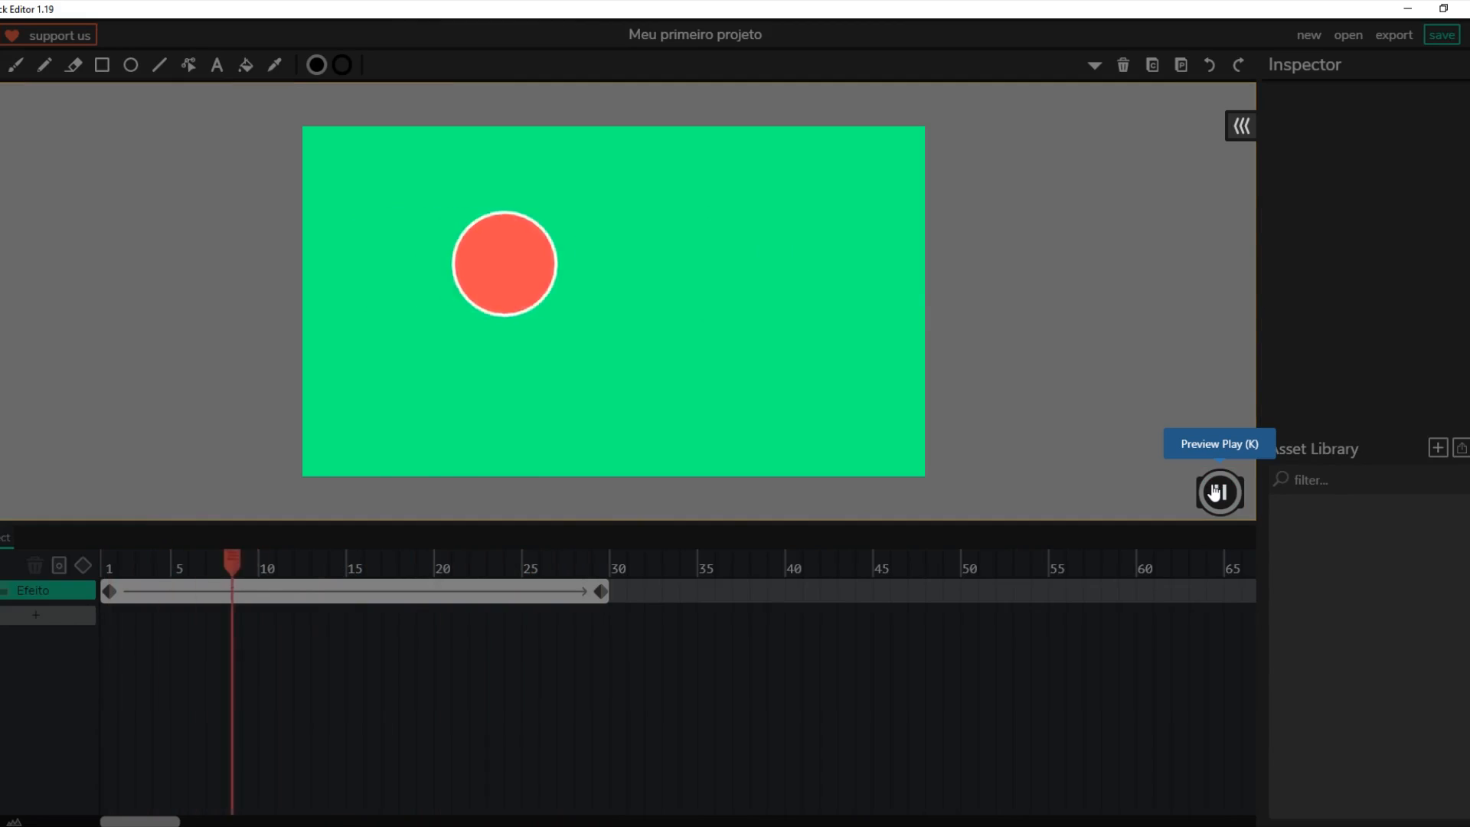
pyautogui.click(1215, 493)
pyautogui.moveTo(323, 562); pyautogui.dragTo(109, 562)
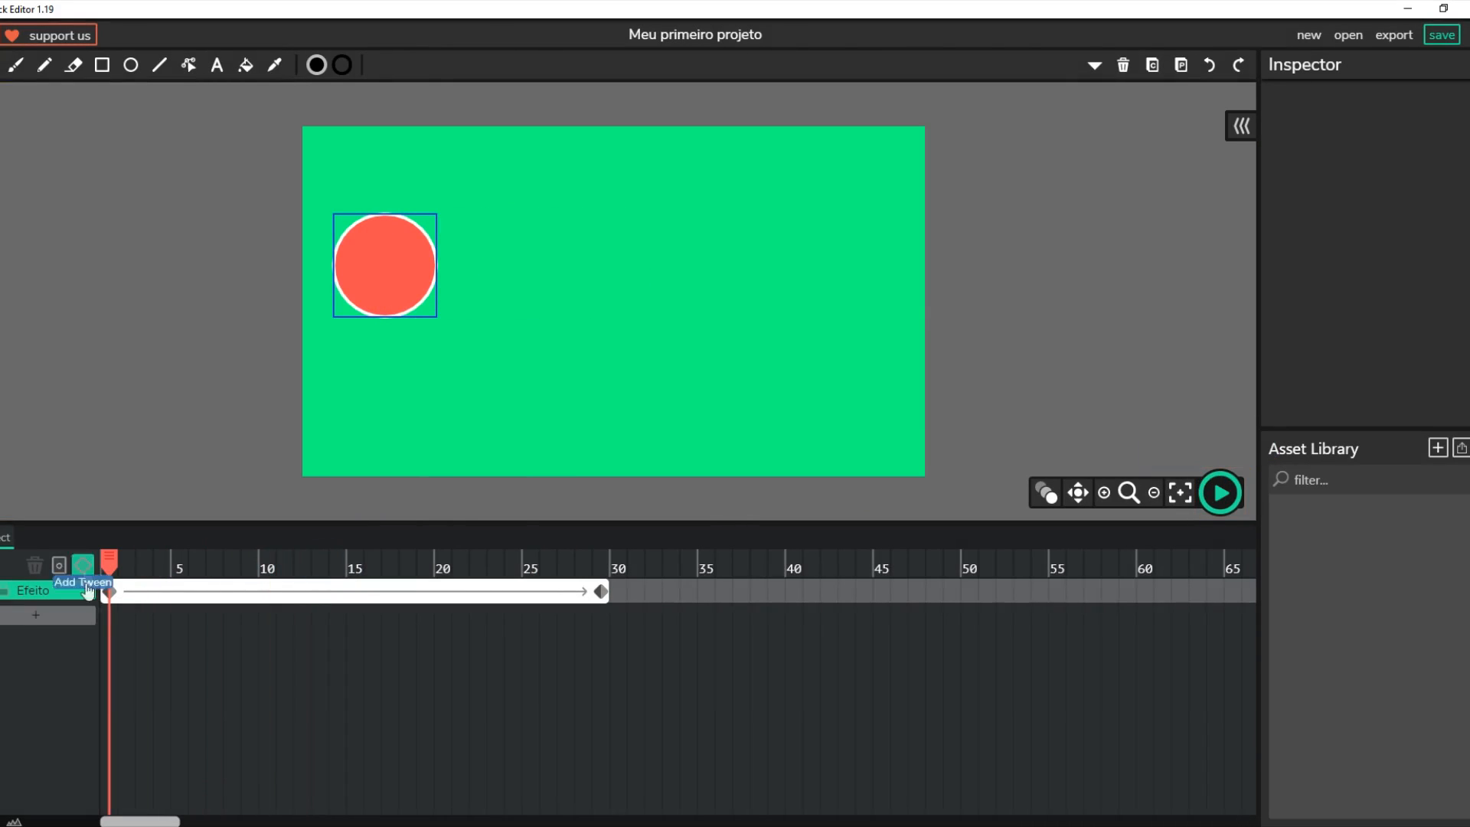